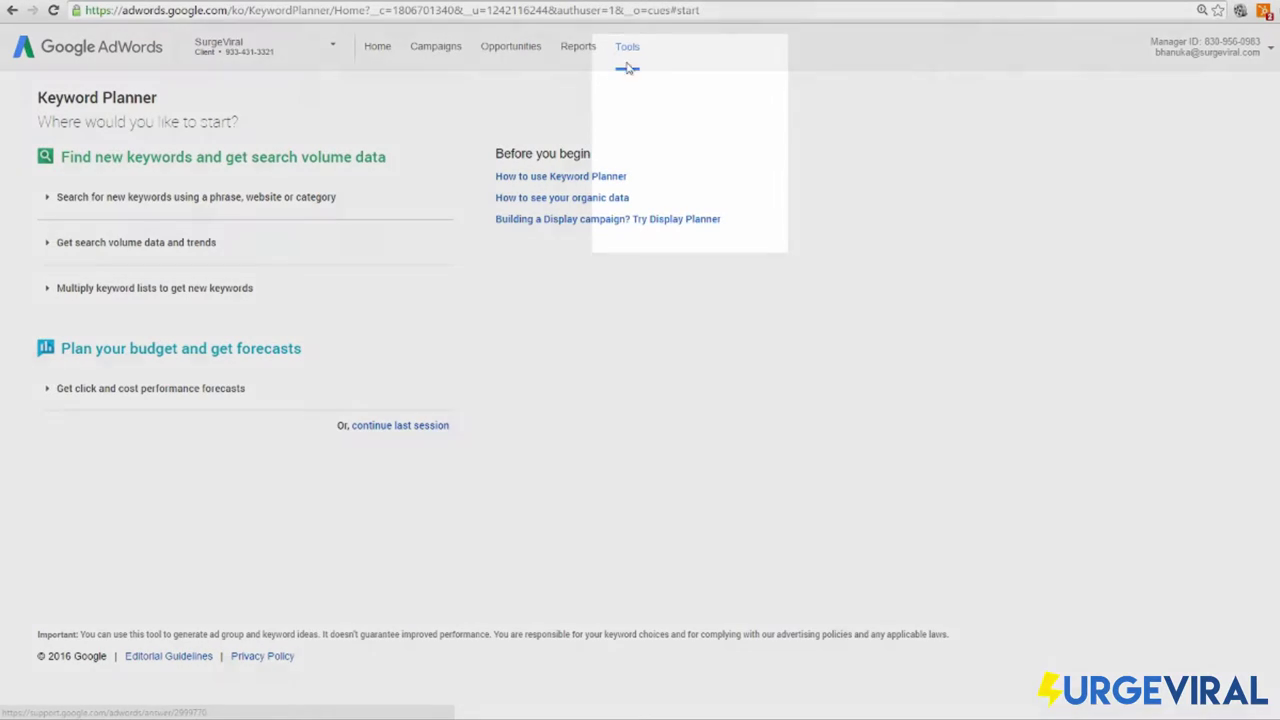
Step: Open the Keyword Planner and expand the search for new keywords using a phrase, website or category
left_click(627, 63)
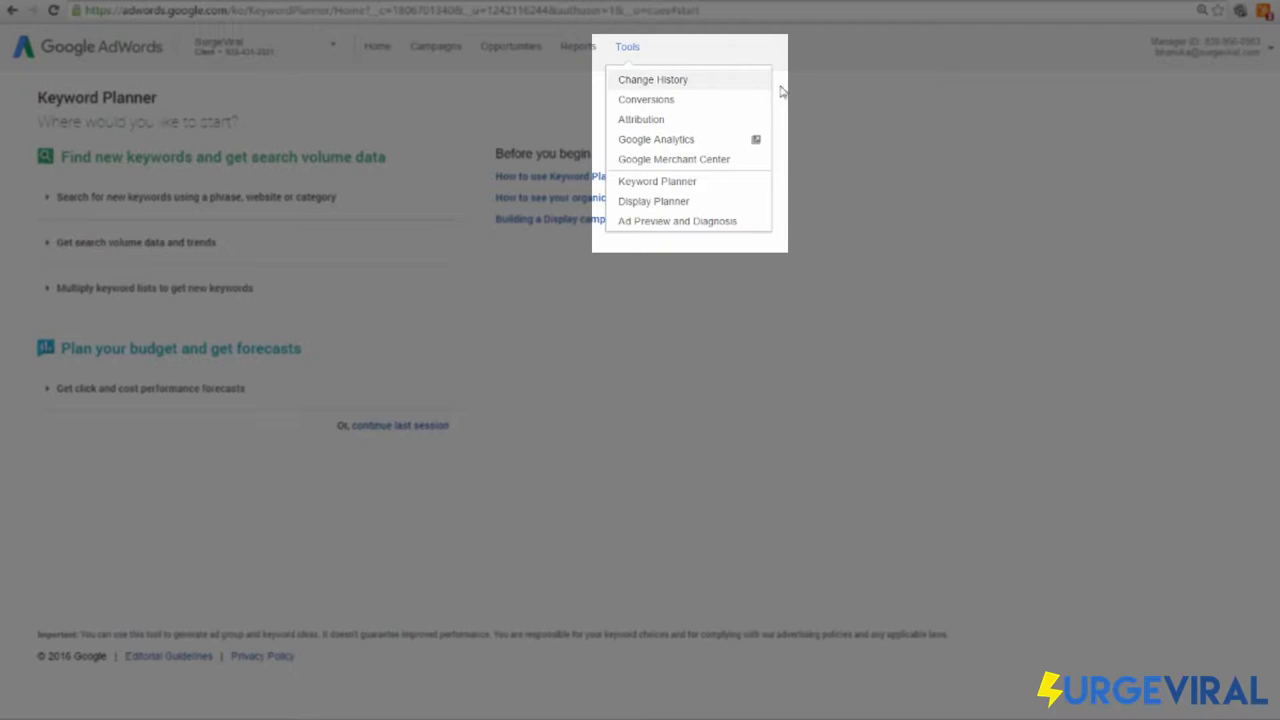
left_click(651, 55)
left_click(627, 48)
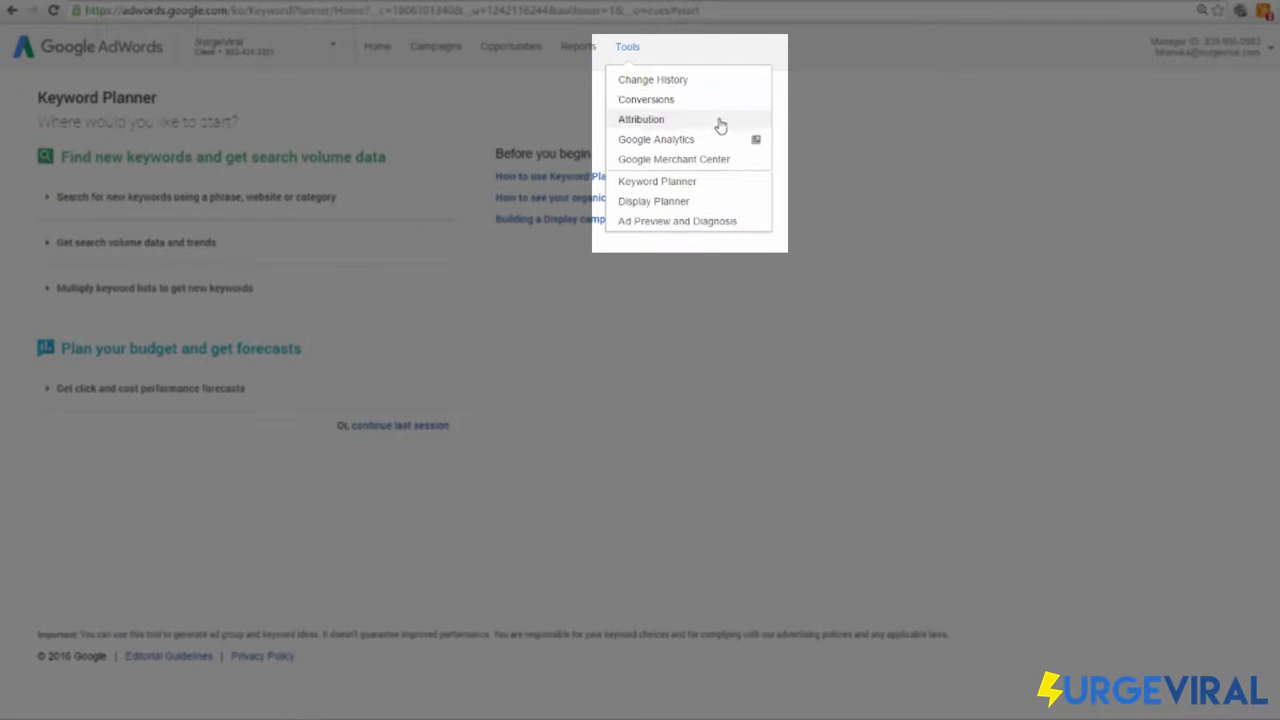
left_click(720, 185)
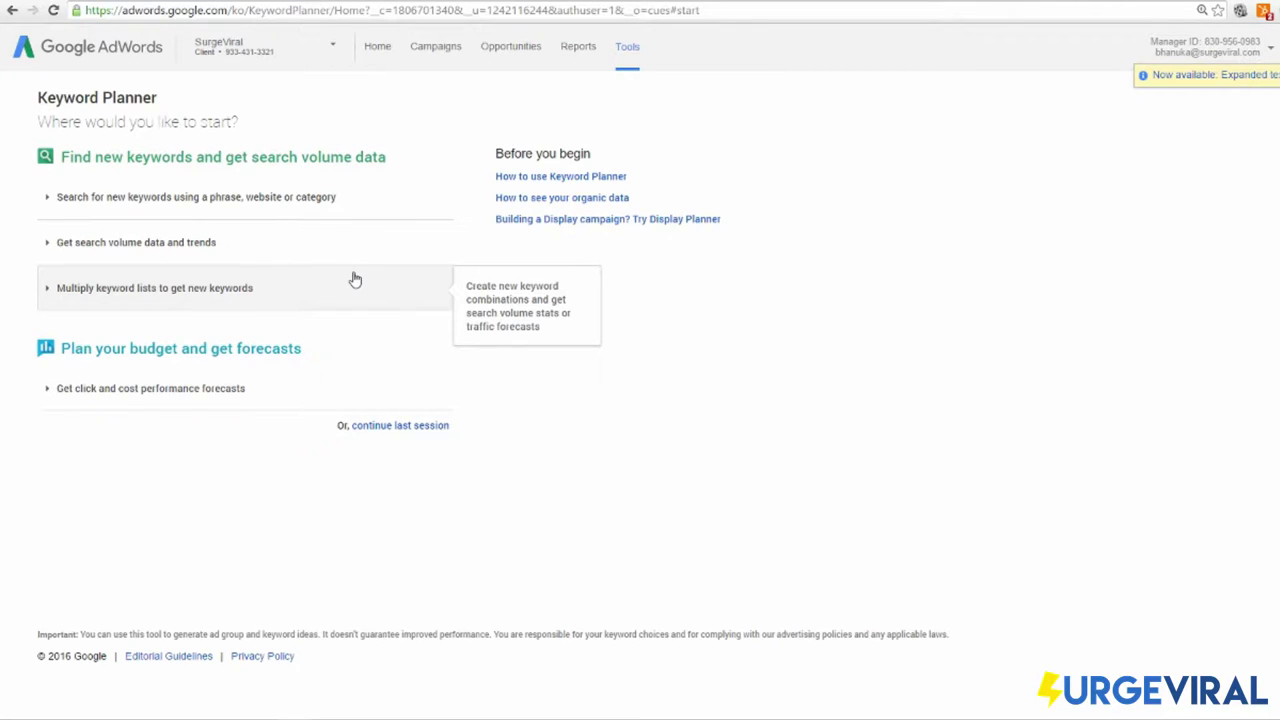
left_click(397, 205)
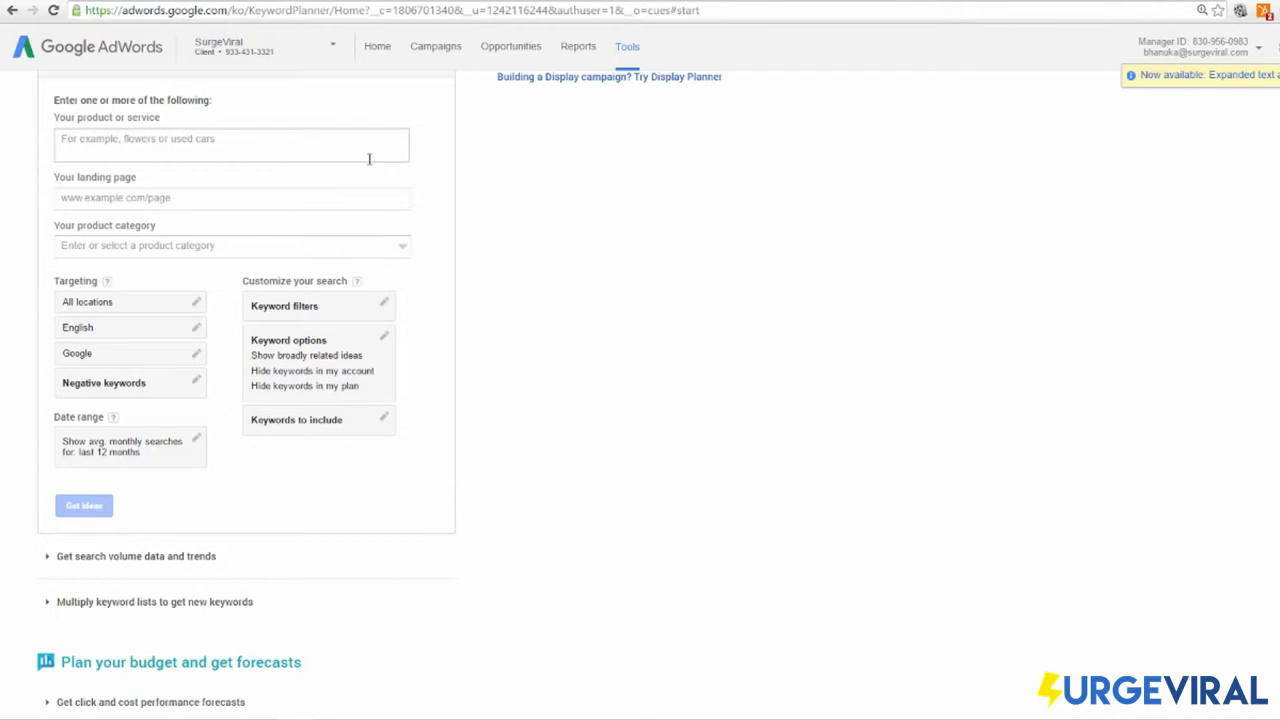
Step: Enter "Social media management" as the product or service
left_click(331, 151)
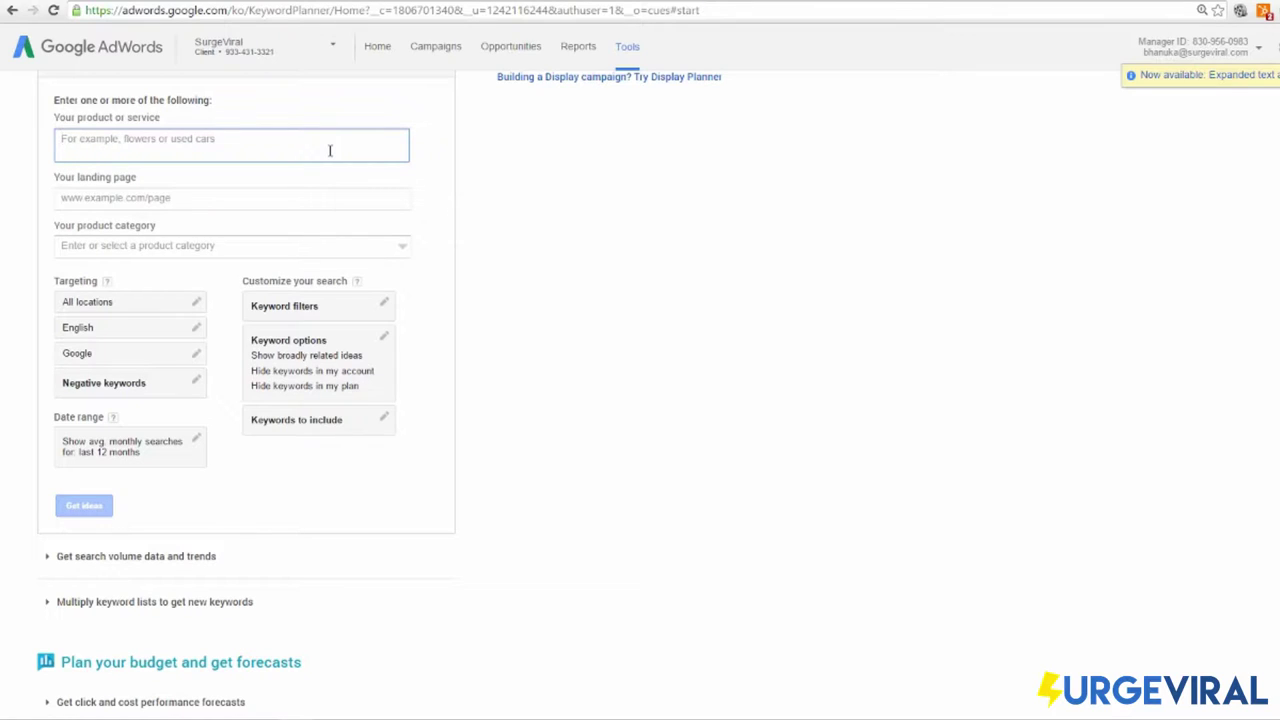
type("S")
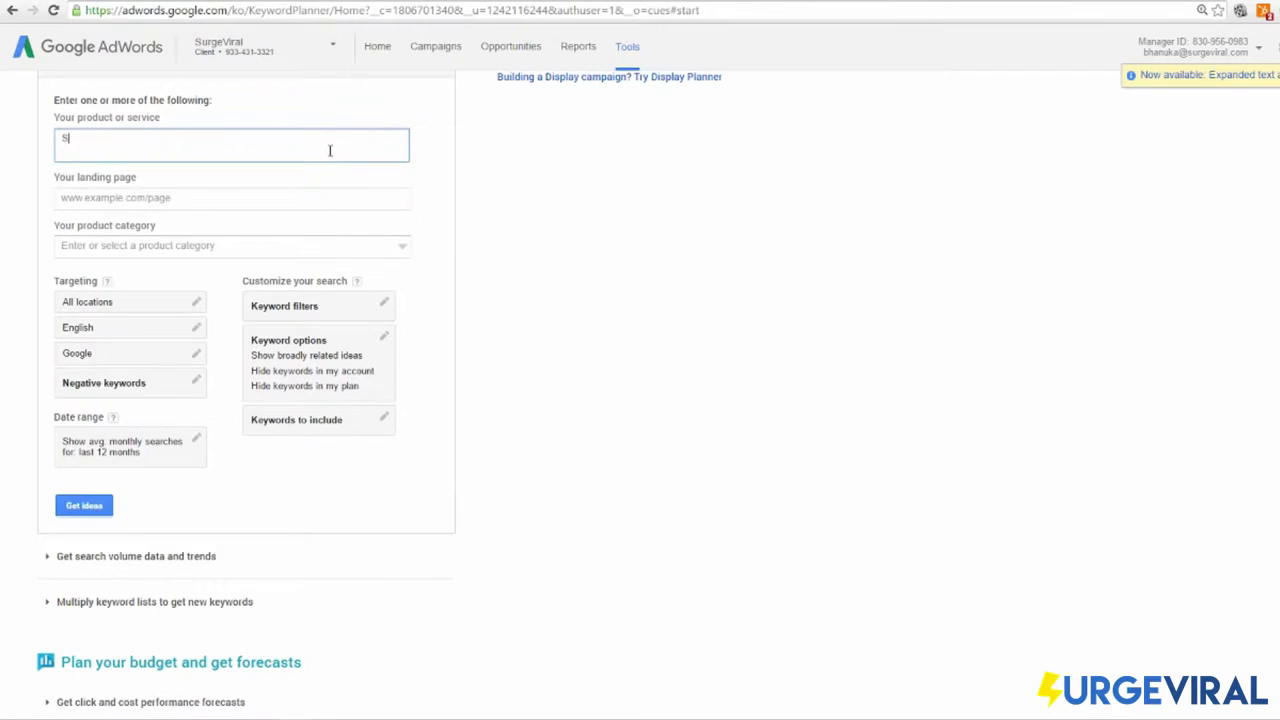
type("ocial media management")
left_click(255, 198)
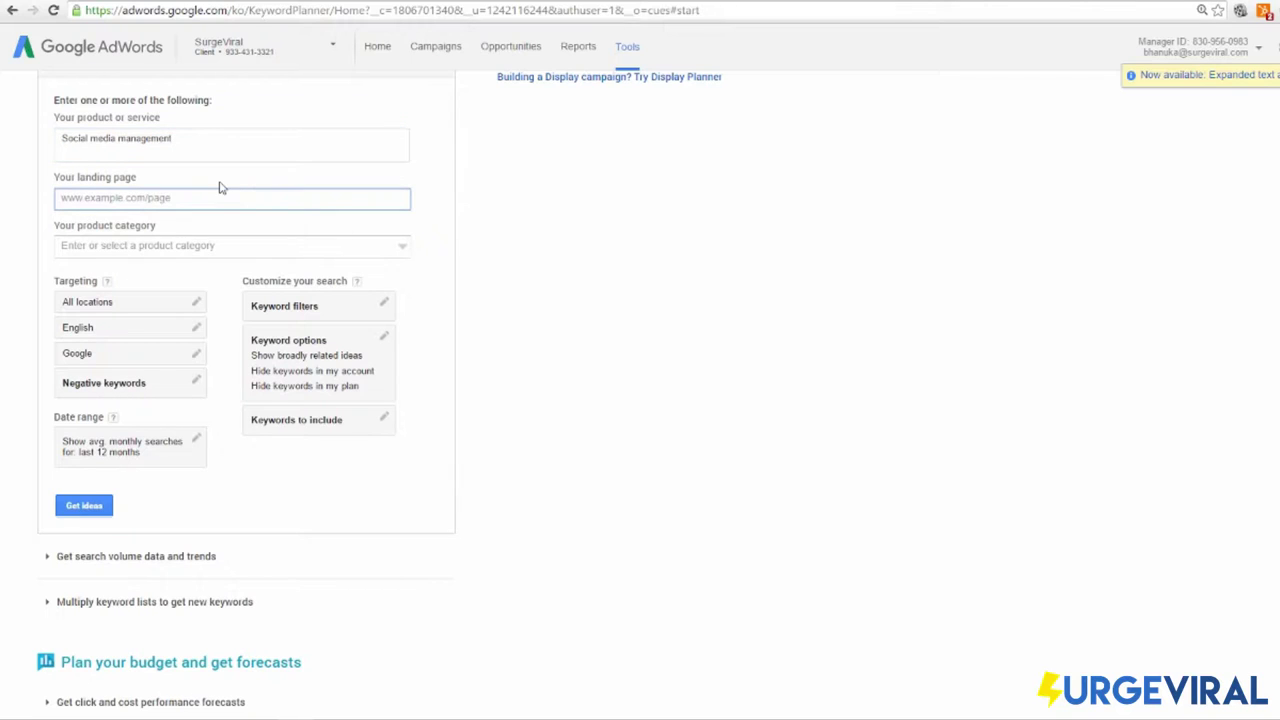
type("https")
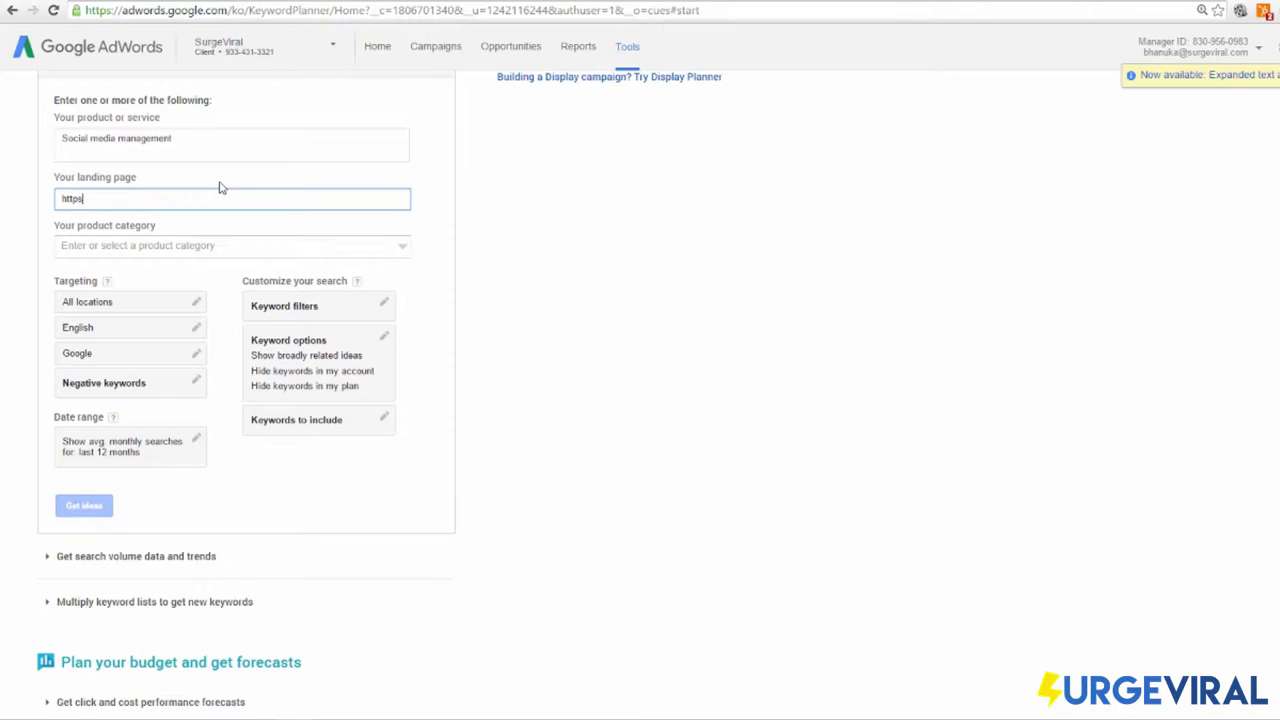
type("://surgeviral.com")
left_click(451, 277)
scroll(451, 277, "down", 1)
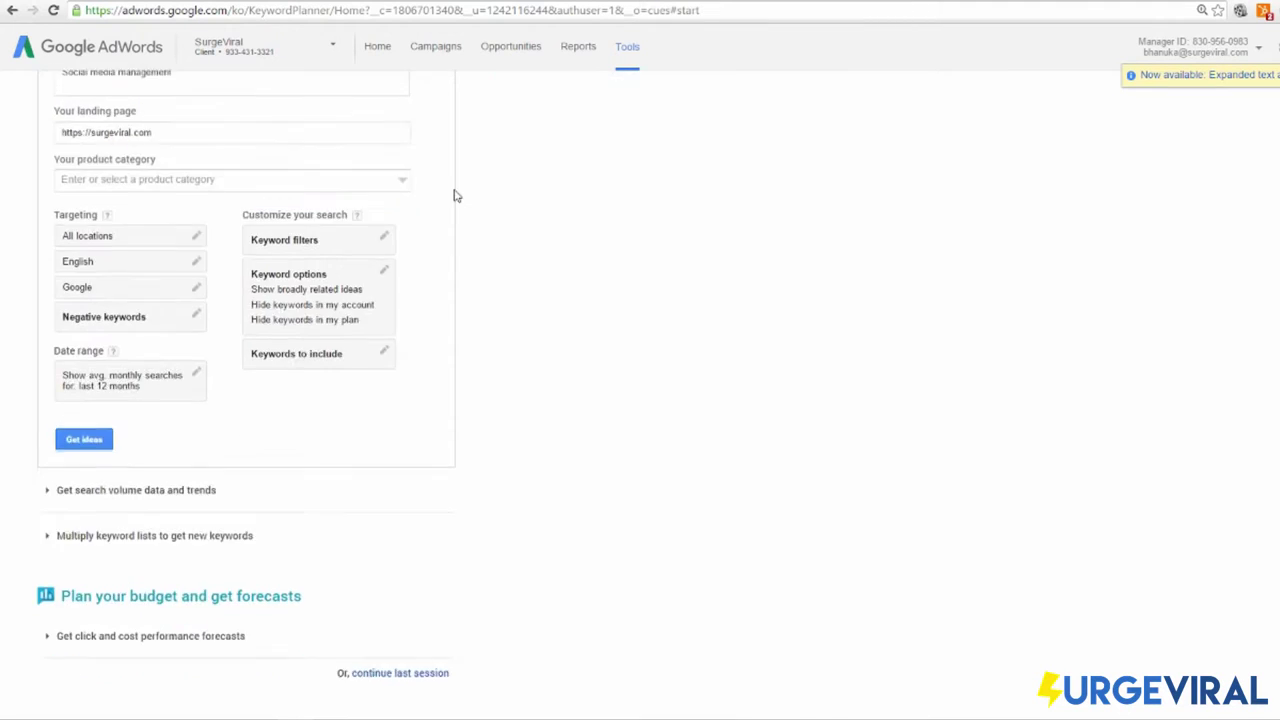
Step: Set the targeted location to the country United Kingdom and save it
scroll(223, 433, "up", 3)
right_click(106, 424)
left_click(486, 386)
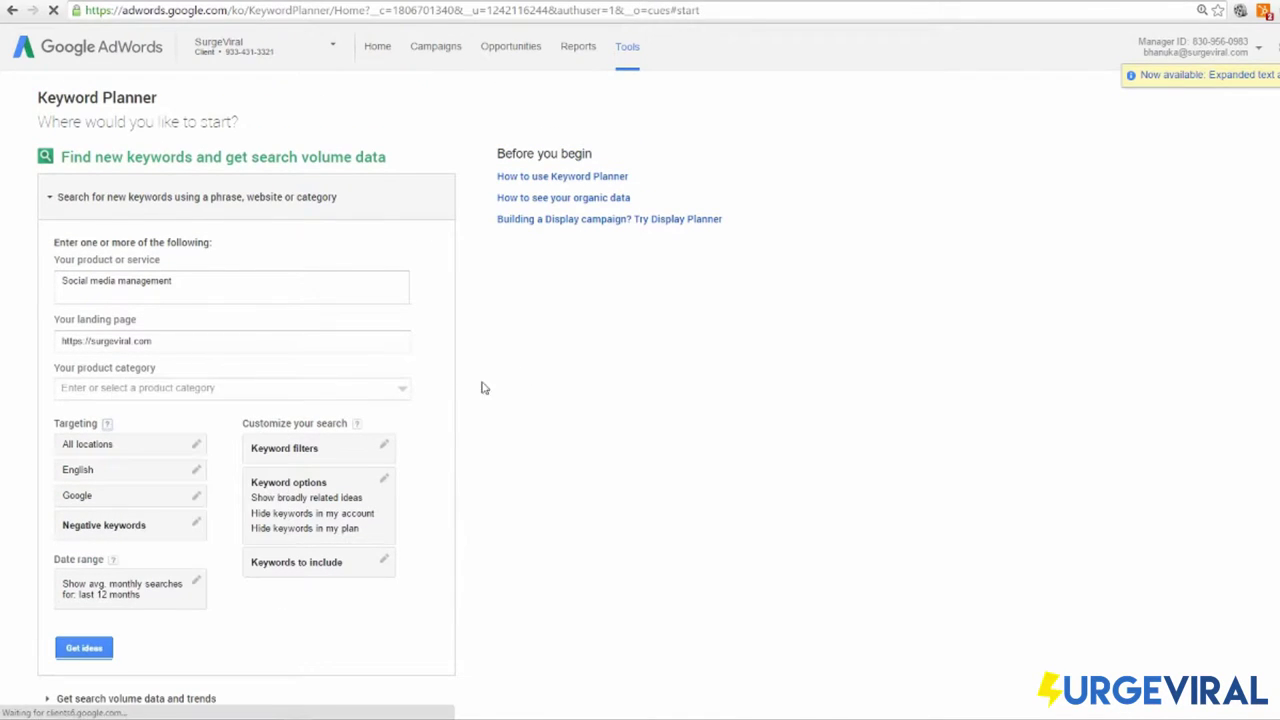
left_click(196, 444)
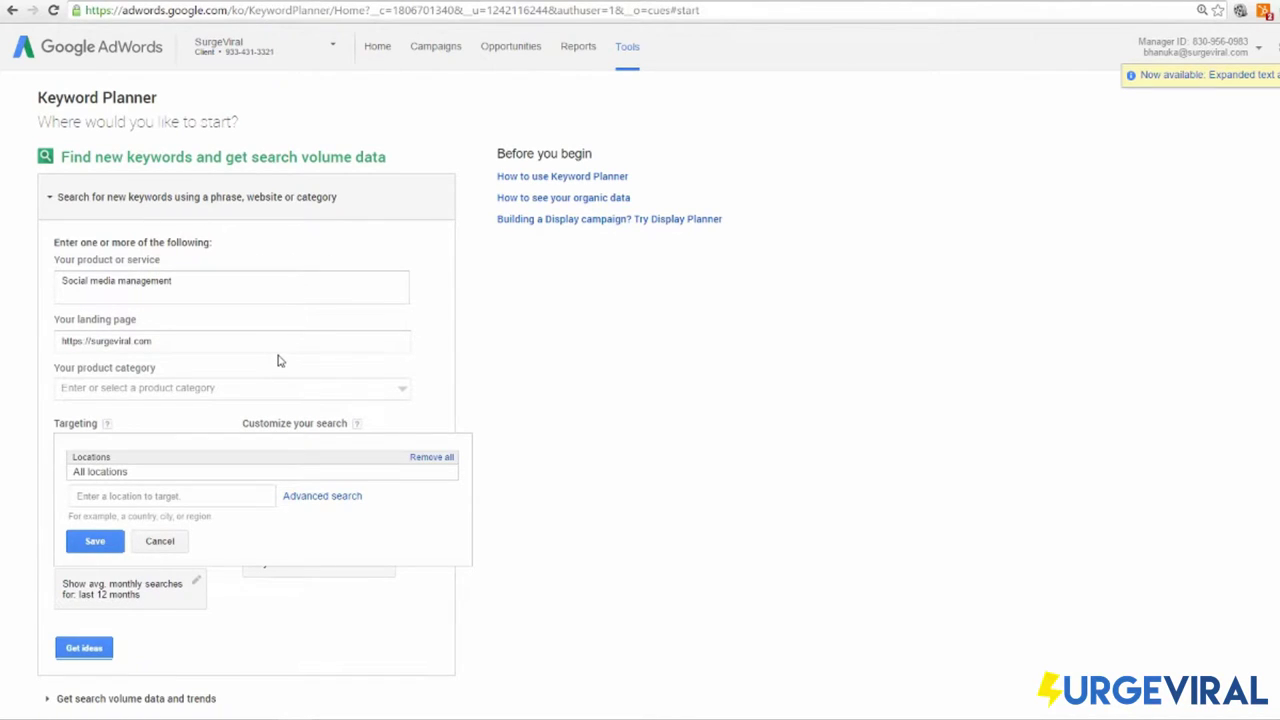
left_click(195, 494)
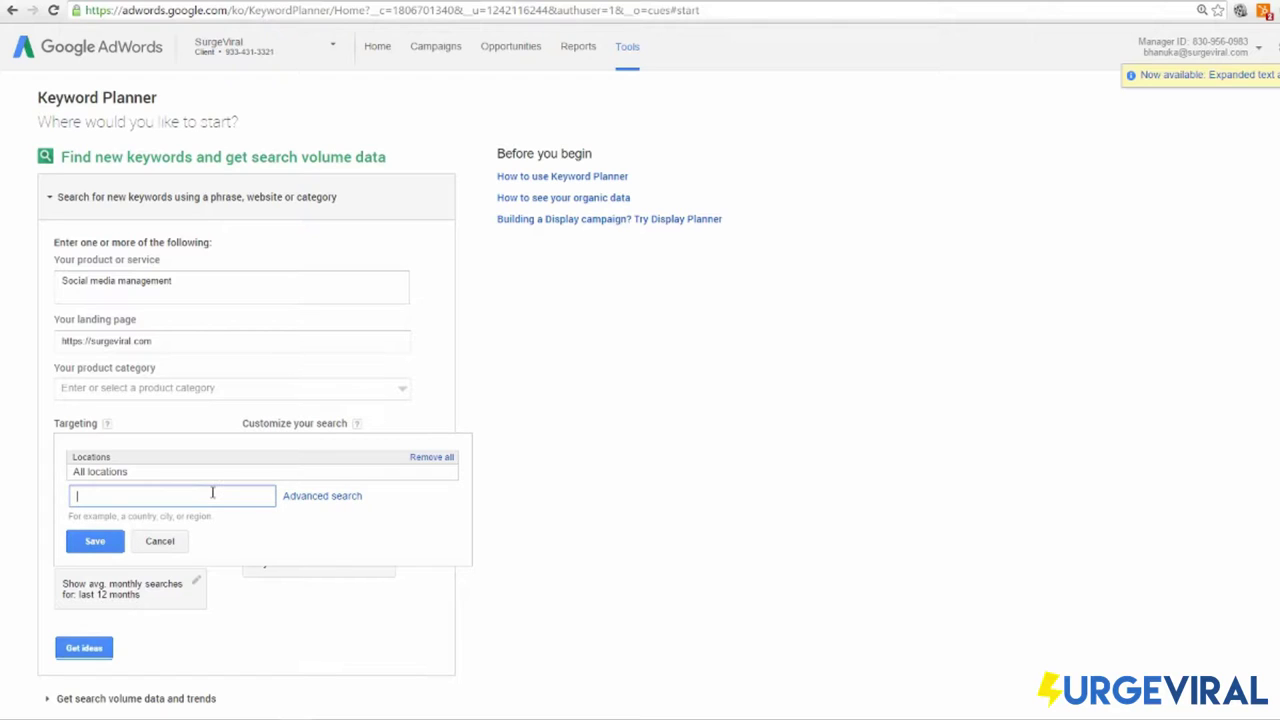
type("united")
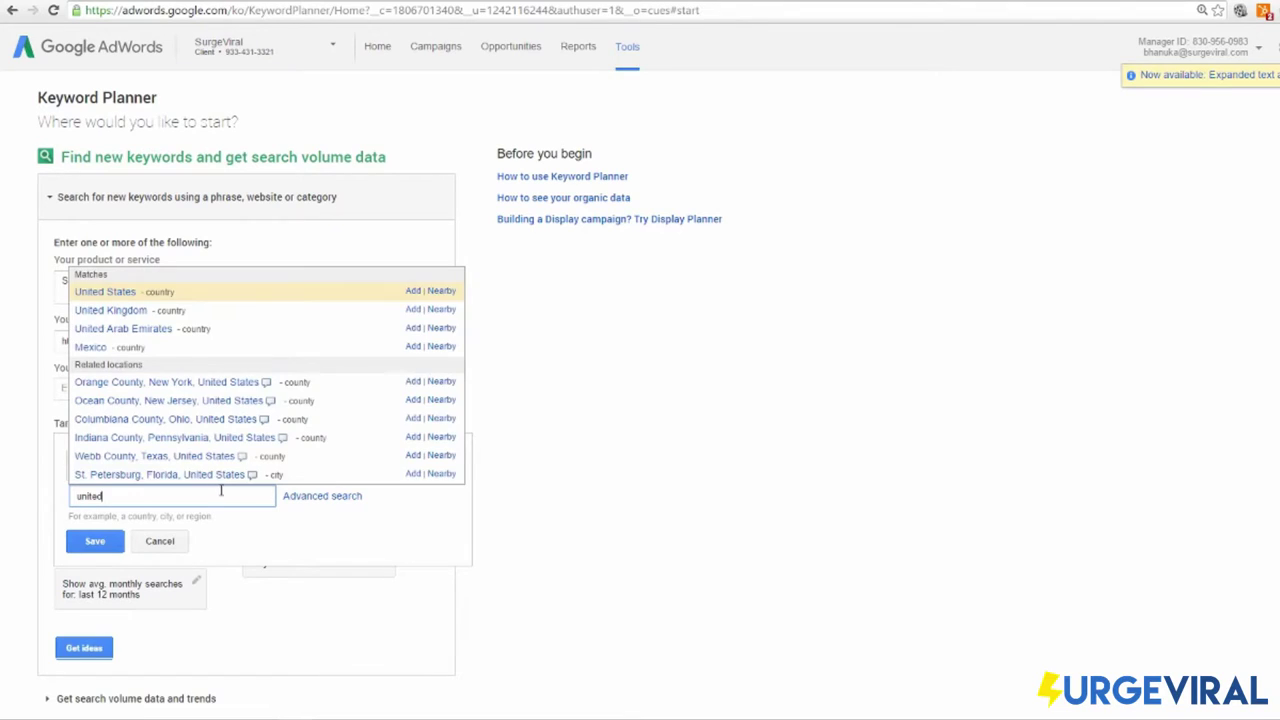
left_click(412, 311)
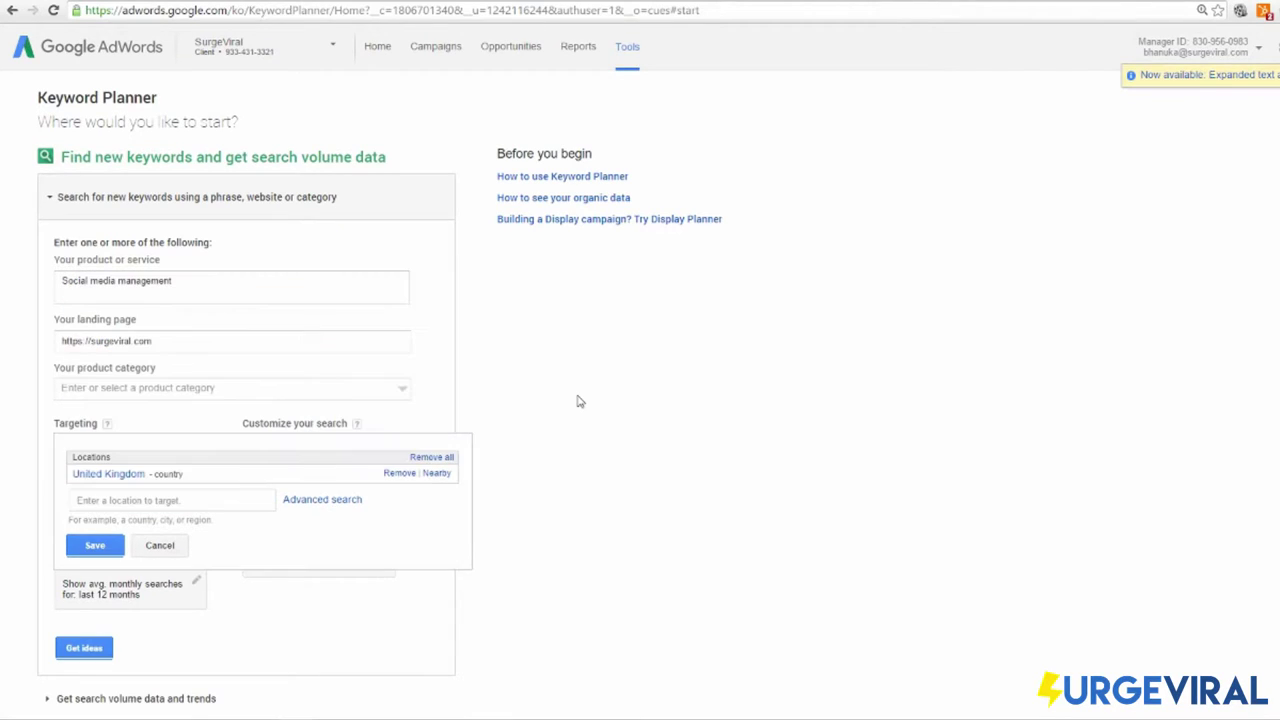
left_click(95, 546)
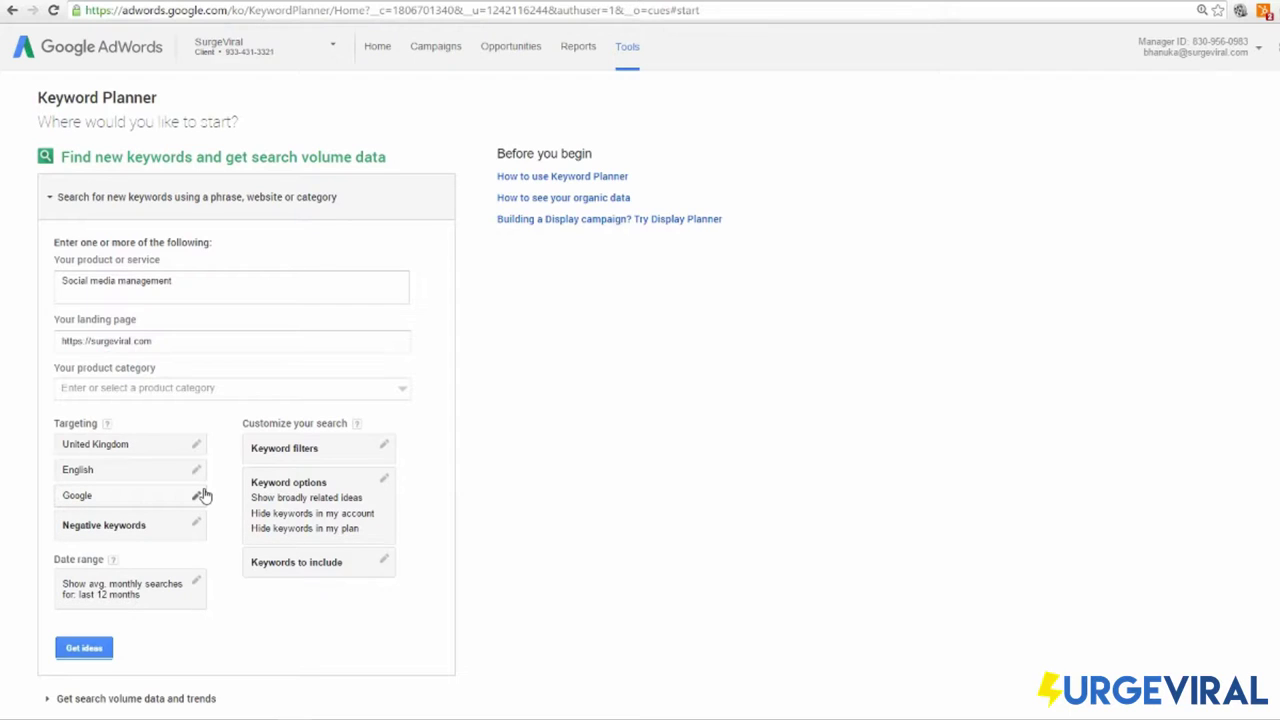
left_click_drag(235, 291, 42, 289)
left_click(482, 306)
left_click(225, 291)
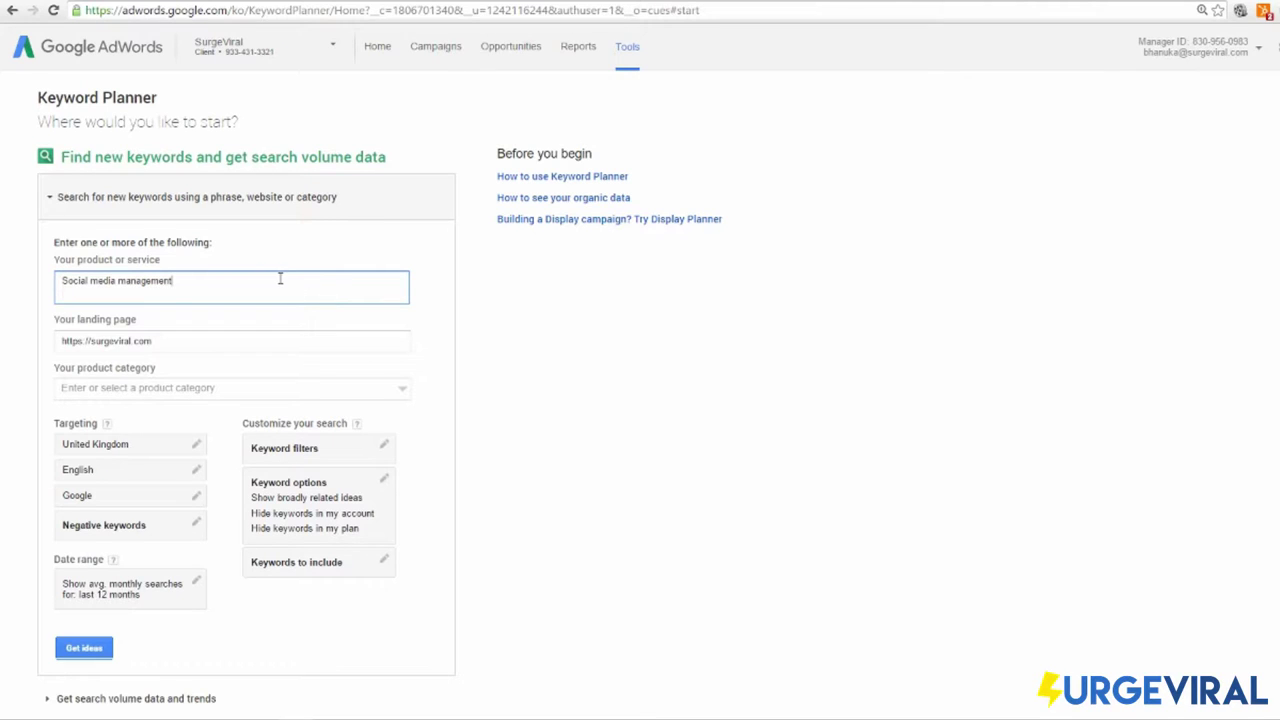
scroll(260, 280, "down", 2)
scroll(230, 281, "up", 1)
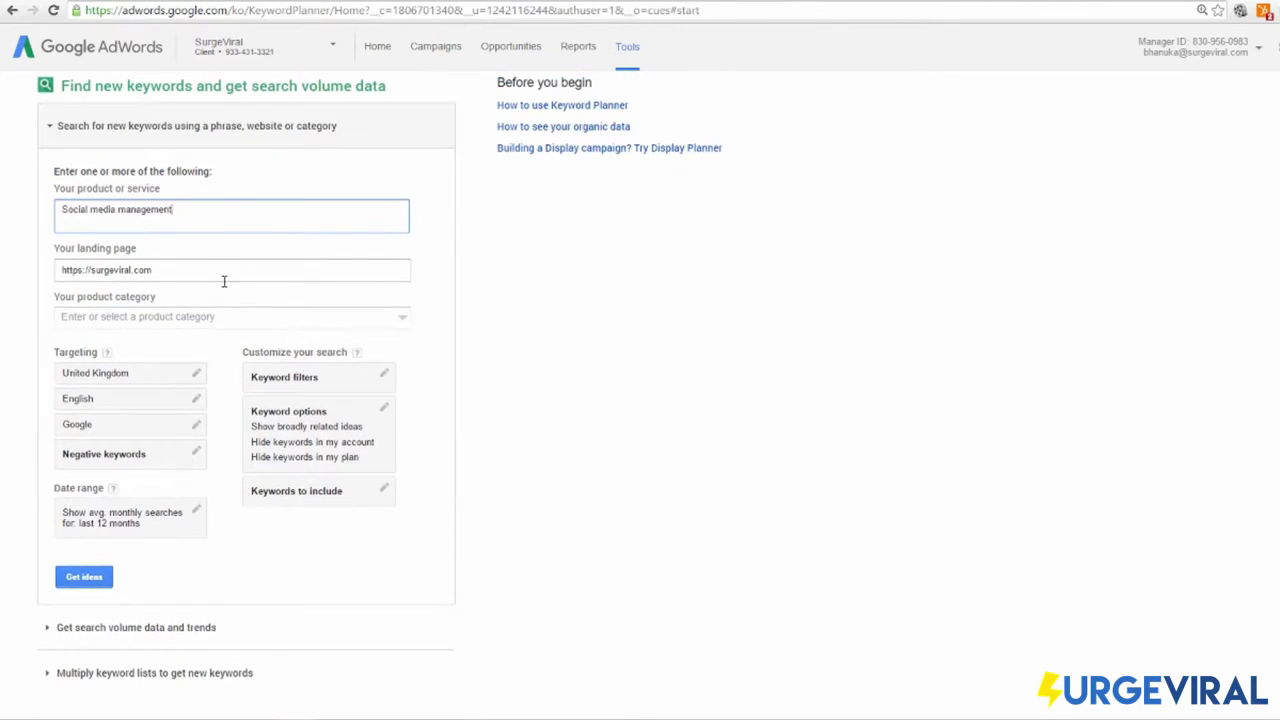
left_click(320, 316)
left_click(303, 215)
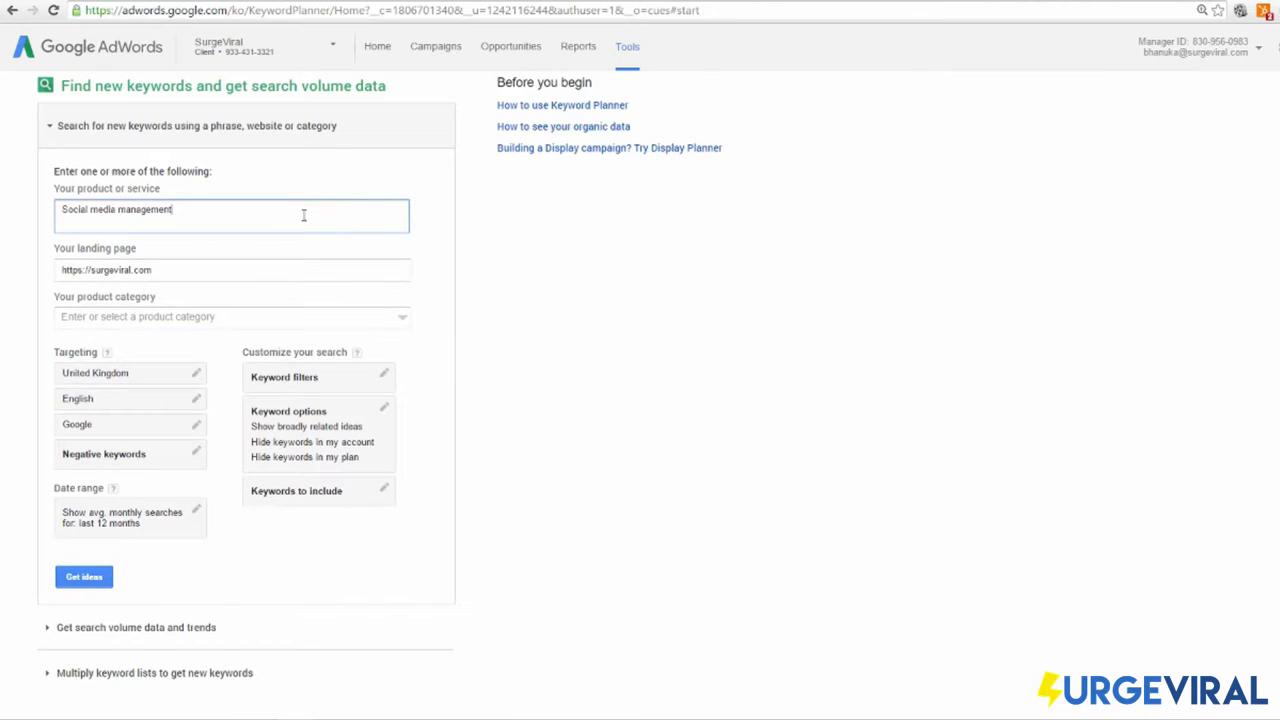
left_click_drag(66, 210, 220, 221)
left_click(477, 288)
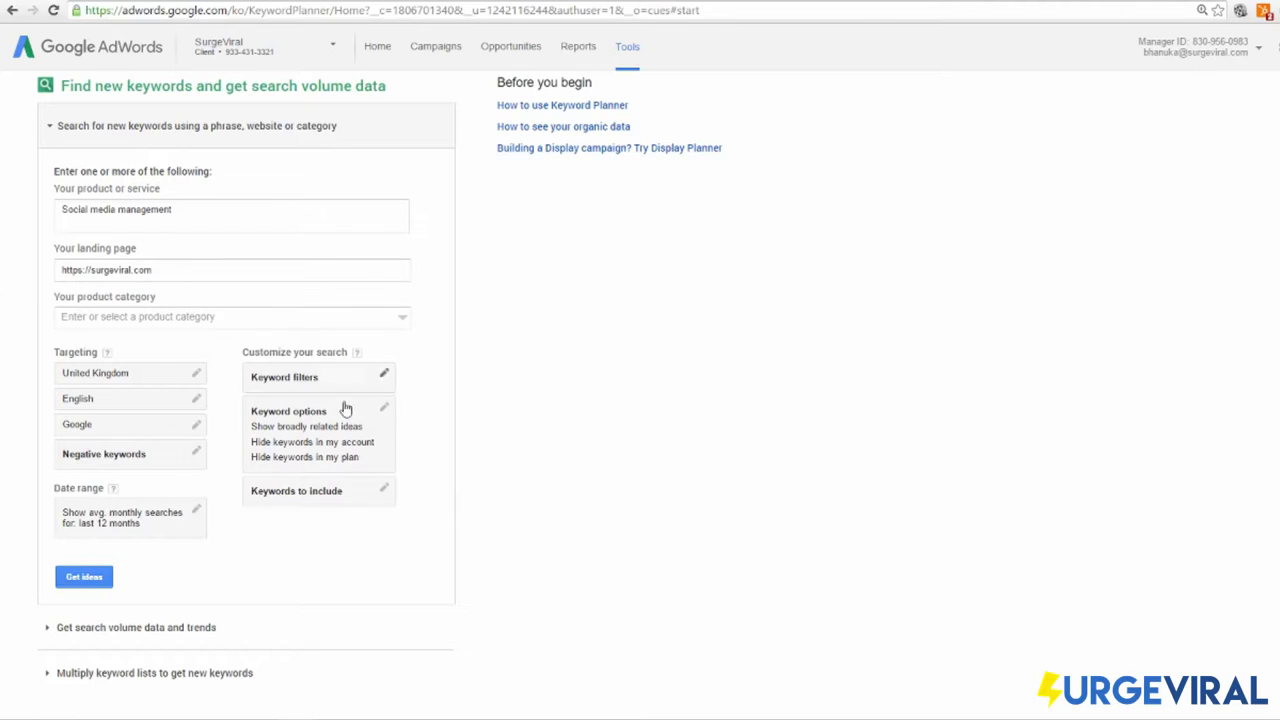
Step: Examine the search network choices and the negative keywords setting under Targeting without changing them
left_click(150, 426)
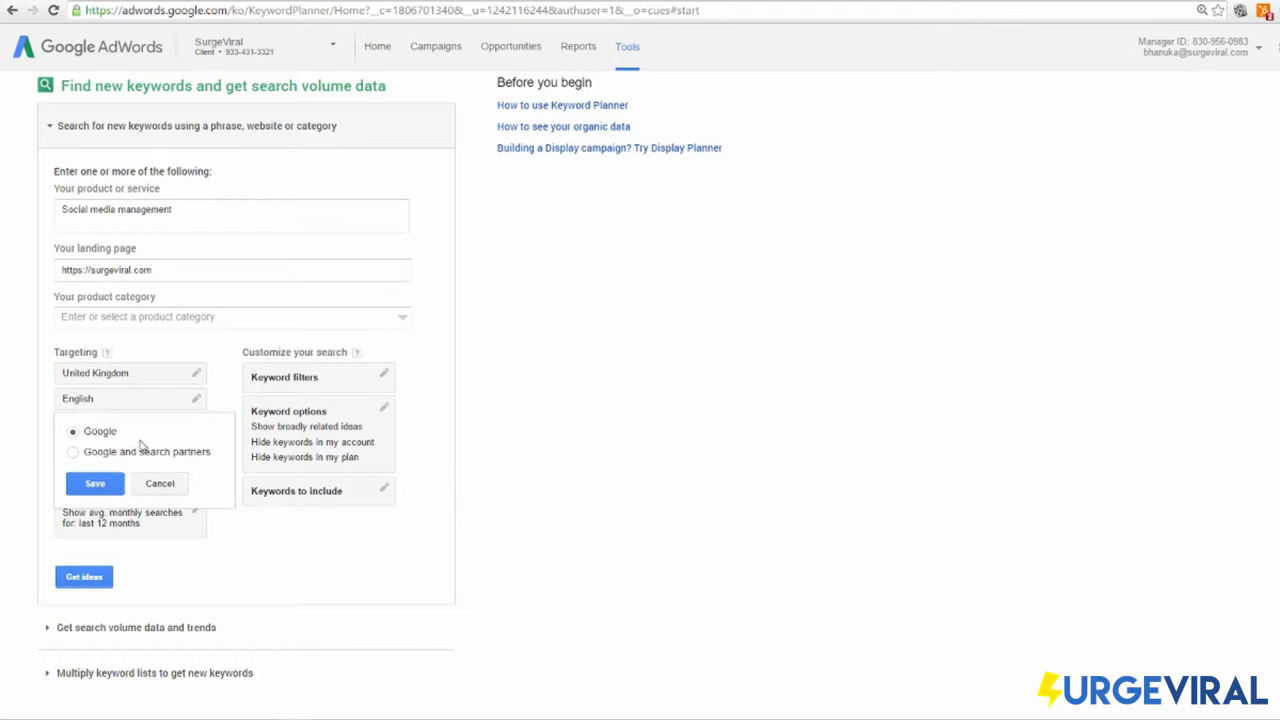
left_click(31, 408)
scroll(133, 455, "down", 2)
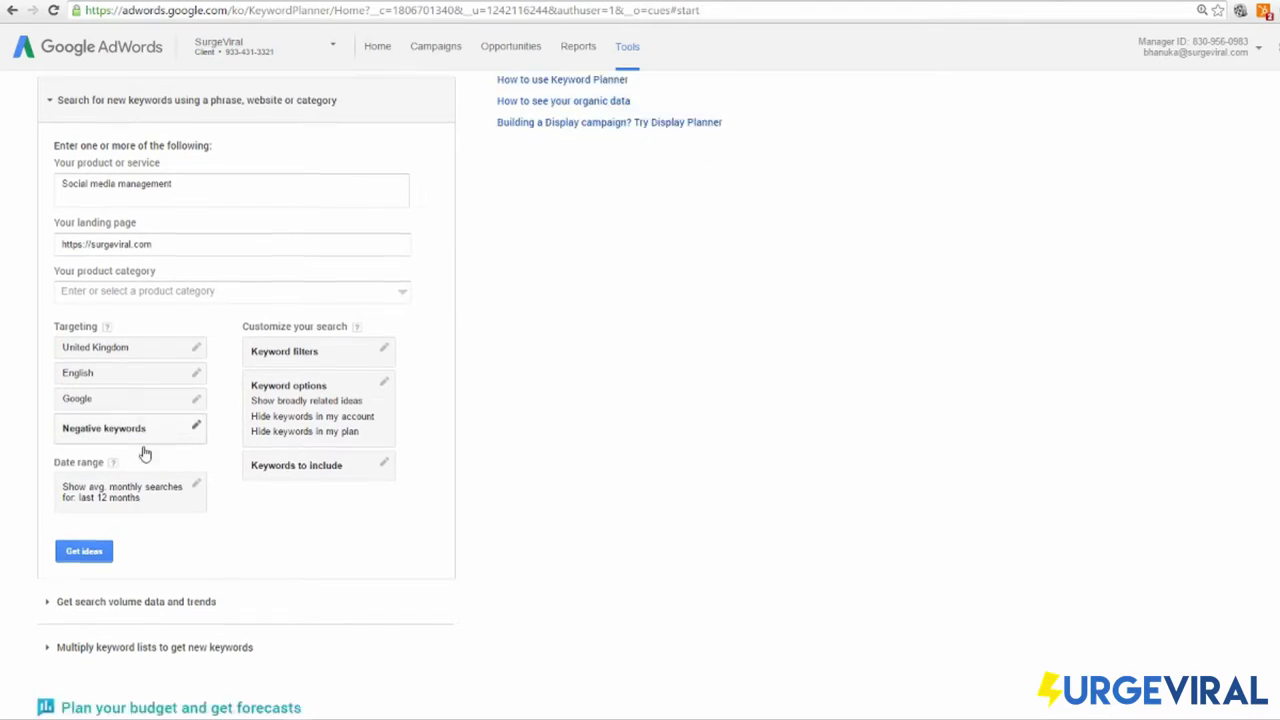
left_click(134, 254)
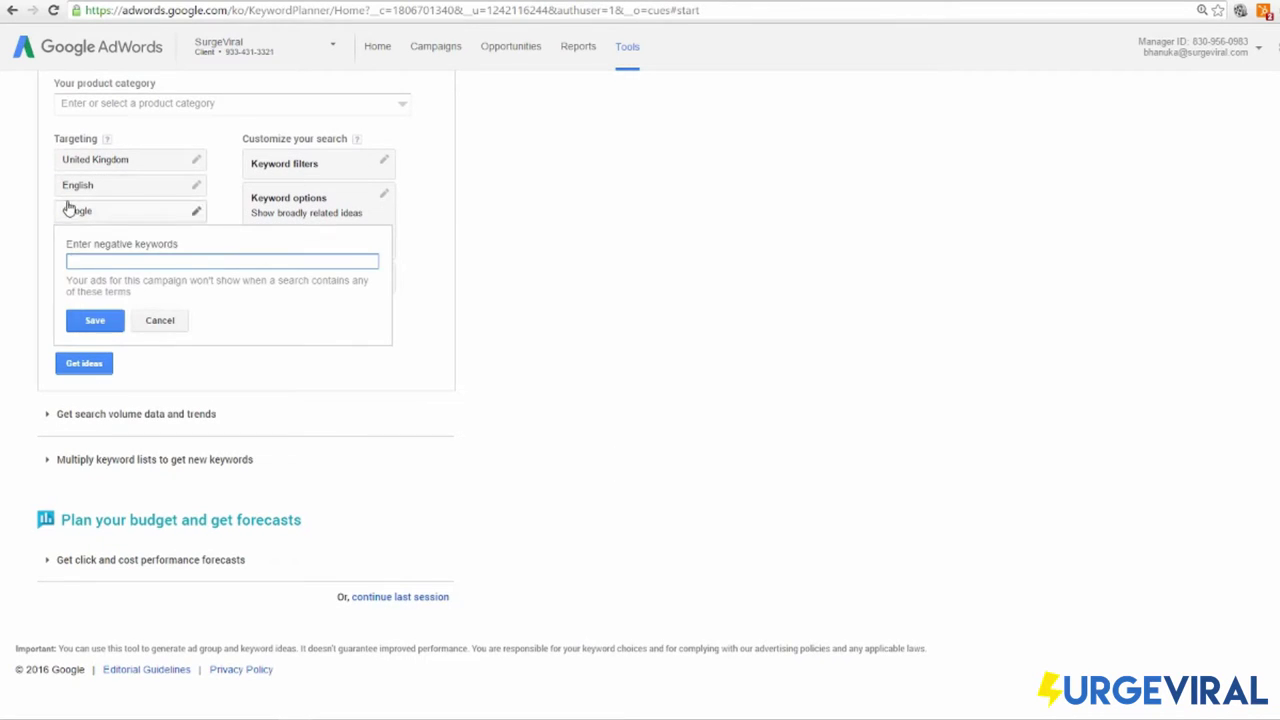
scroll(102, 436, "up", 2)
left_click_drag(60, 383, 169, 437)
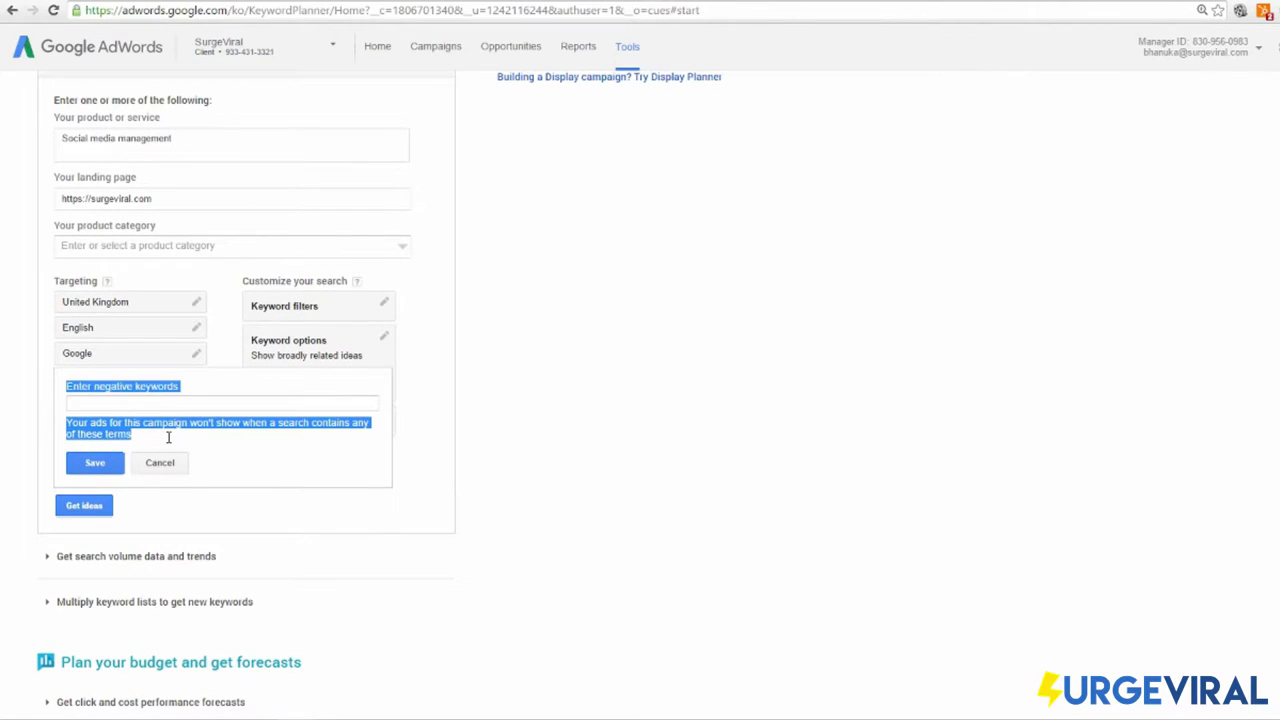
scroll(497, 348, "up", 1)
scroll(497, 348, "up", 1)
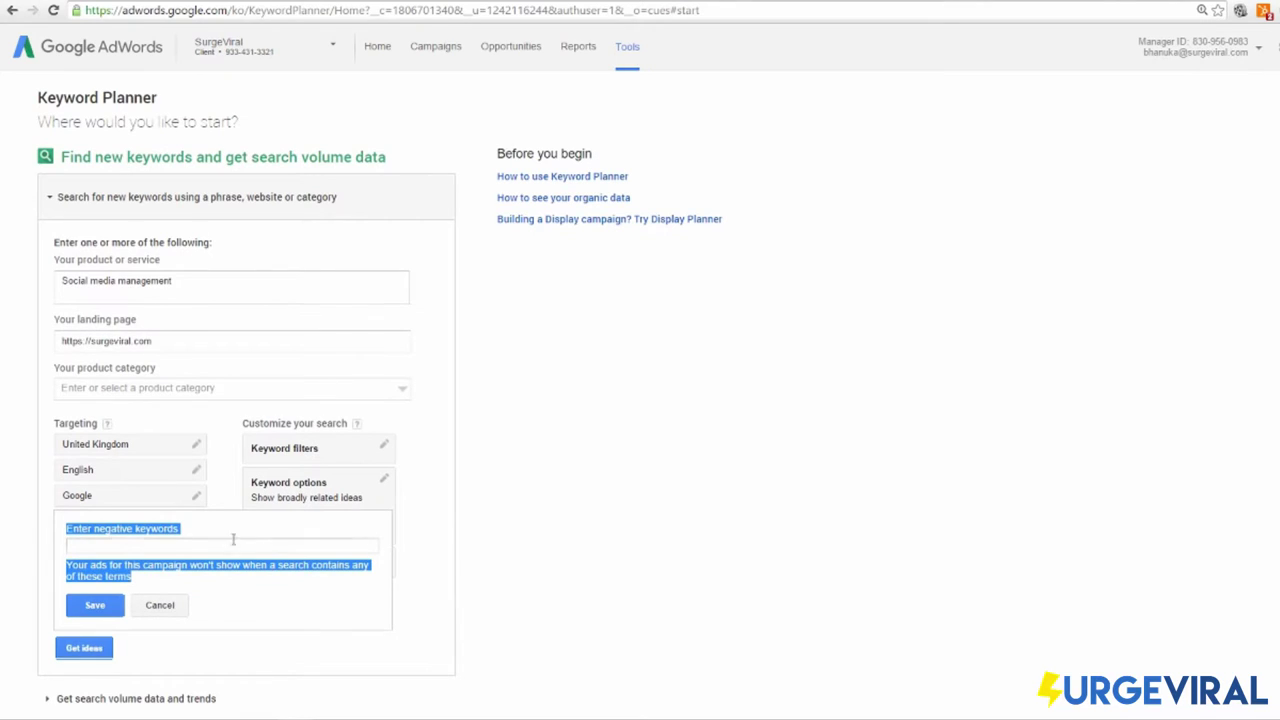
left_click(224, 546)
scroll(500, 505, "down", 2)
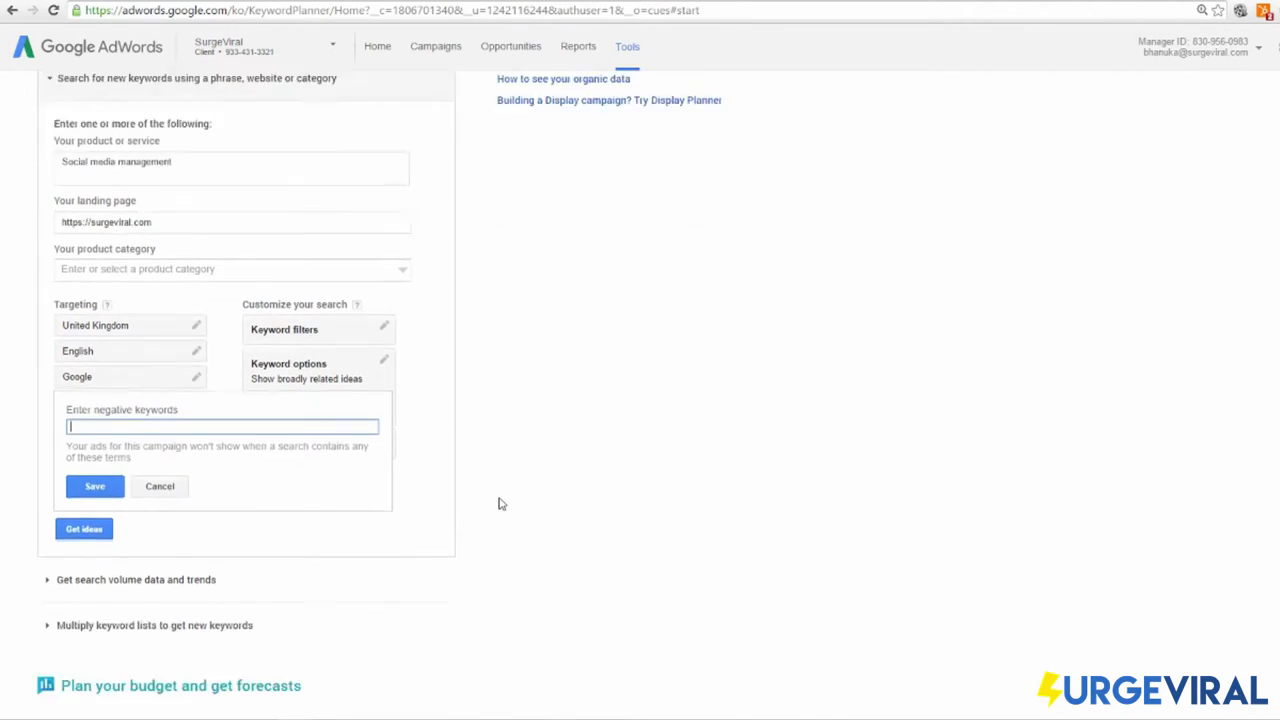
scroll(497, 505, "up", 1)
left_click(224, 452)
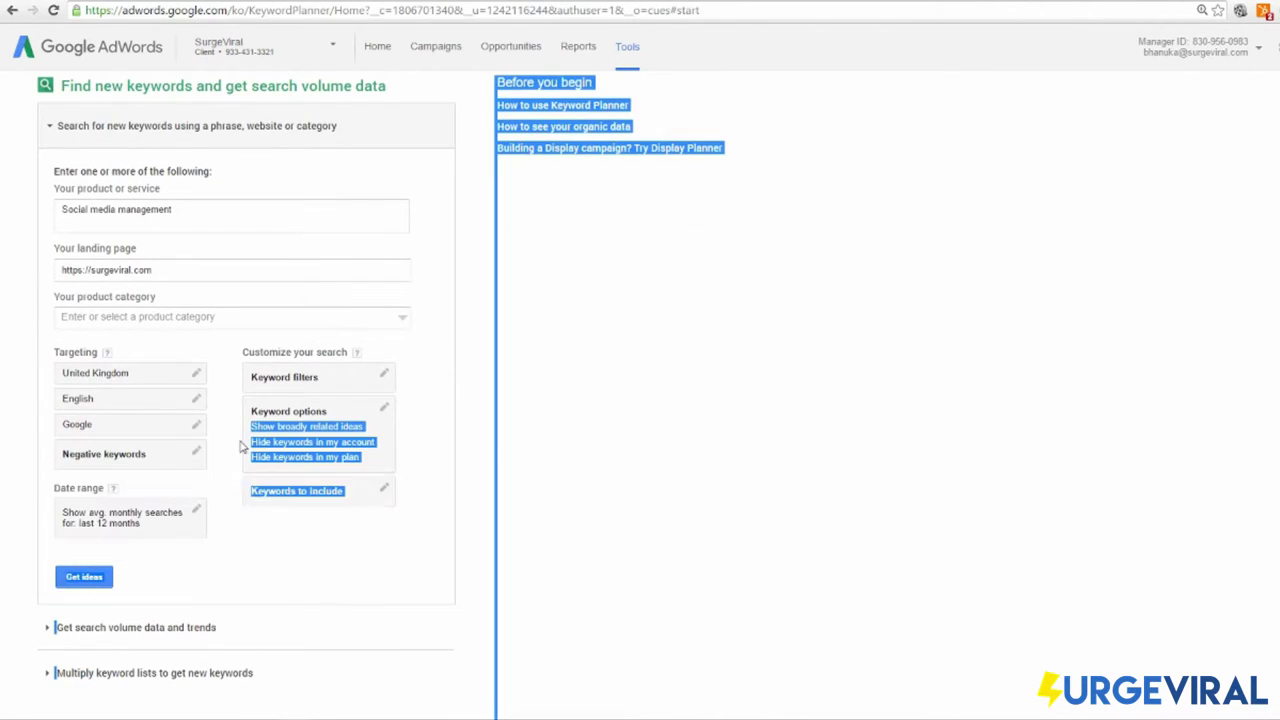
left_click(630, 203)
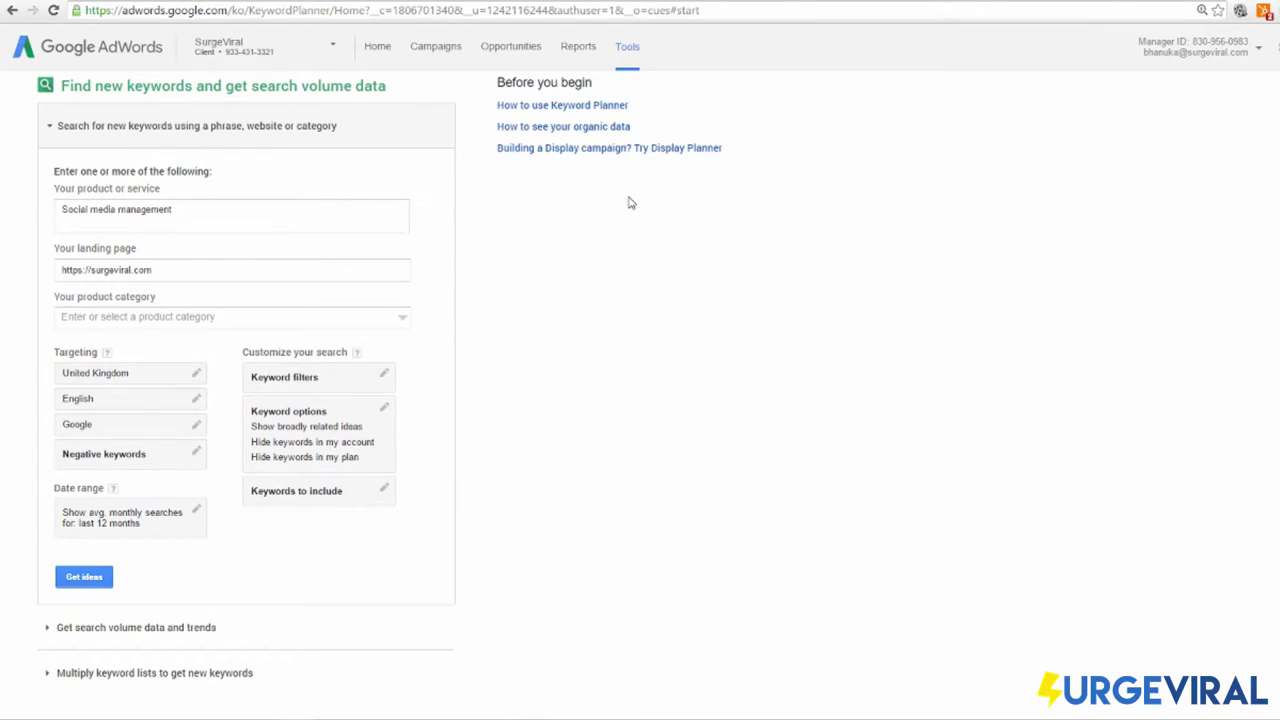
Step: Add "tools" as a negative keyword and save it
left_click(142, 456)
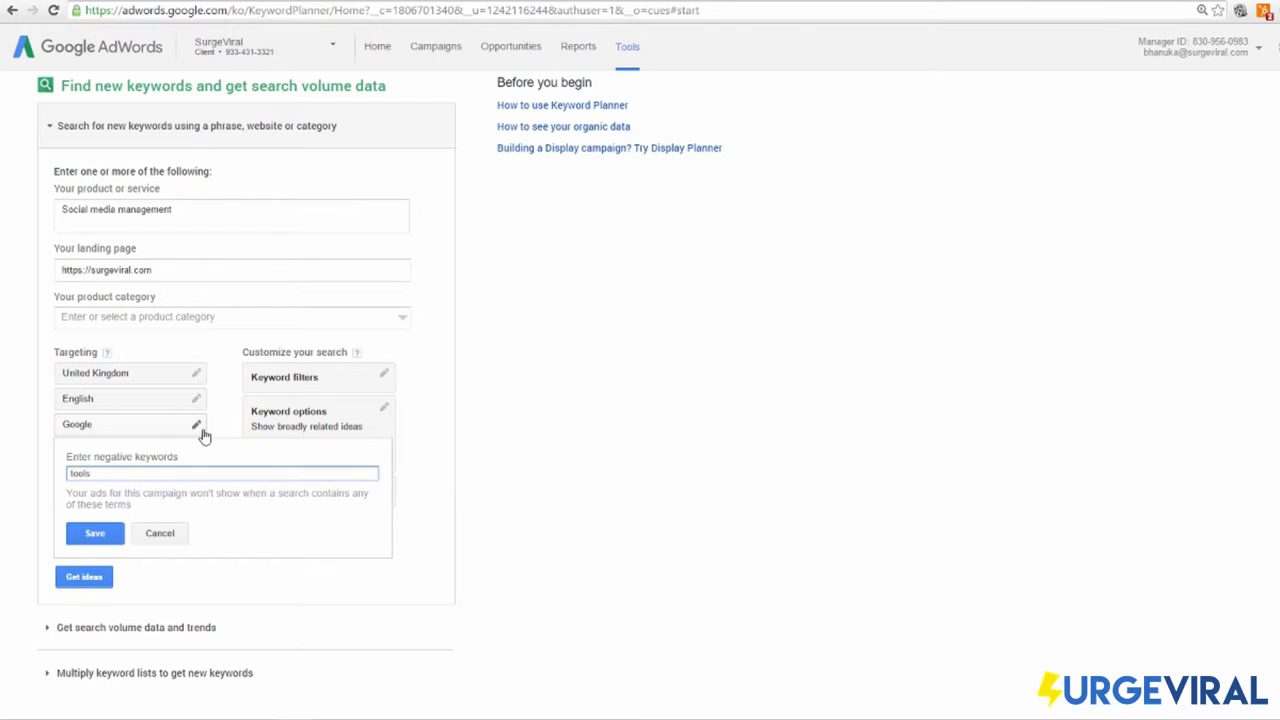
left_click(95, 533)
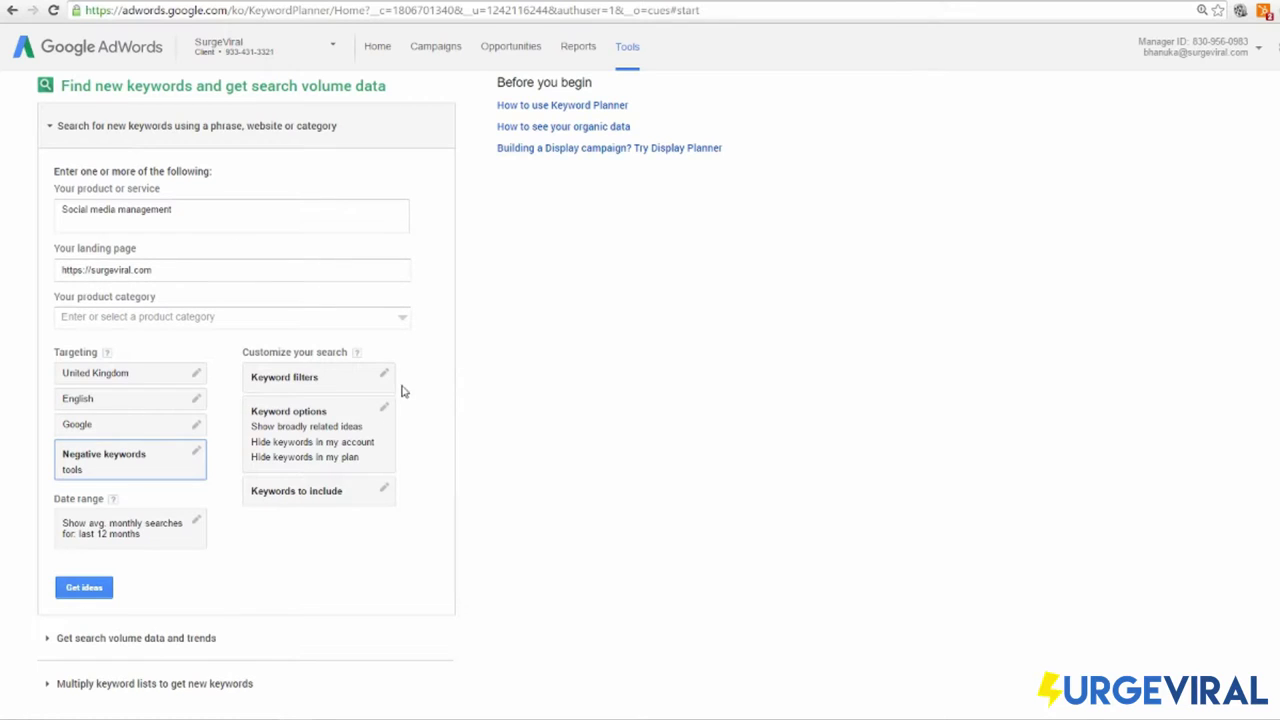
Step: Set the date range for average monthly searches to Jul 2014 through Jun 2016 and save it
left_click(150, 532)
scroll(300, 538, "down", 1)
left_click(112, 476)
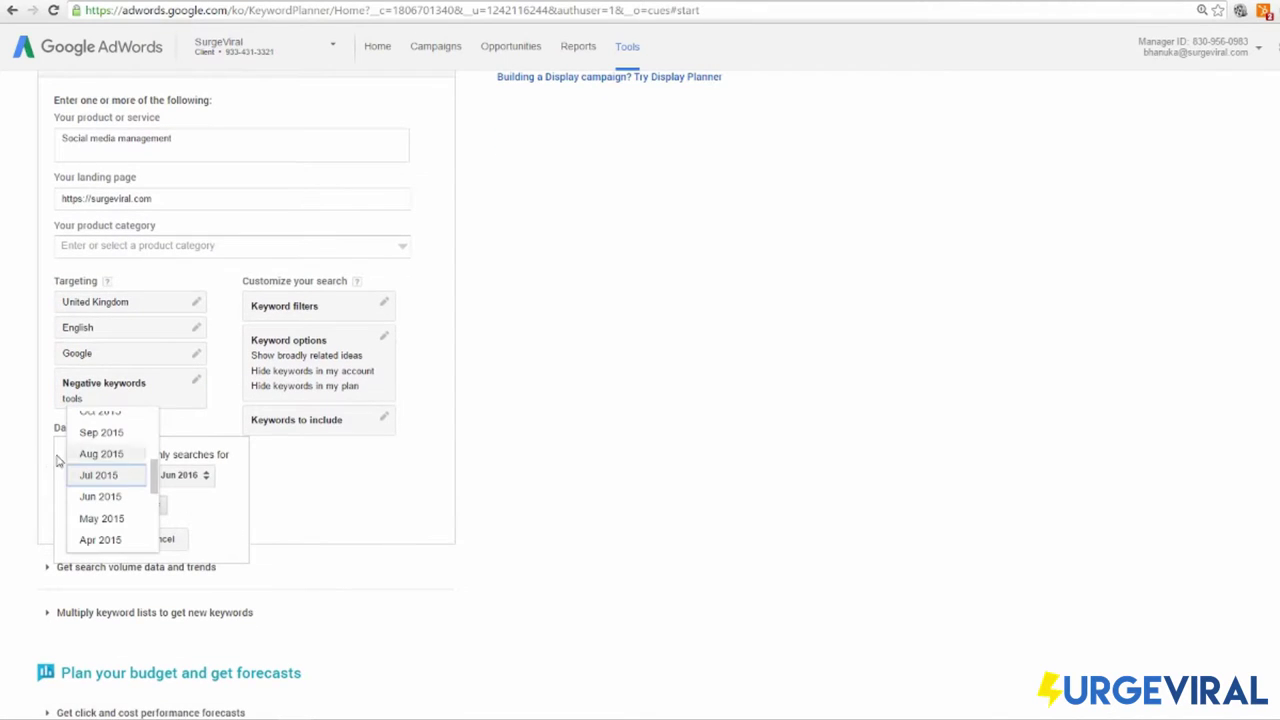
scroll(125, 494, "down", 3)
scroll(125, 494, "up", 2)
scroll(131, 466, "down", 5)
left_click(105, 377)
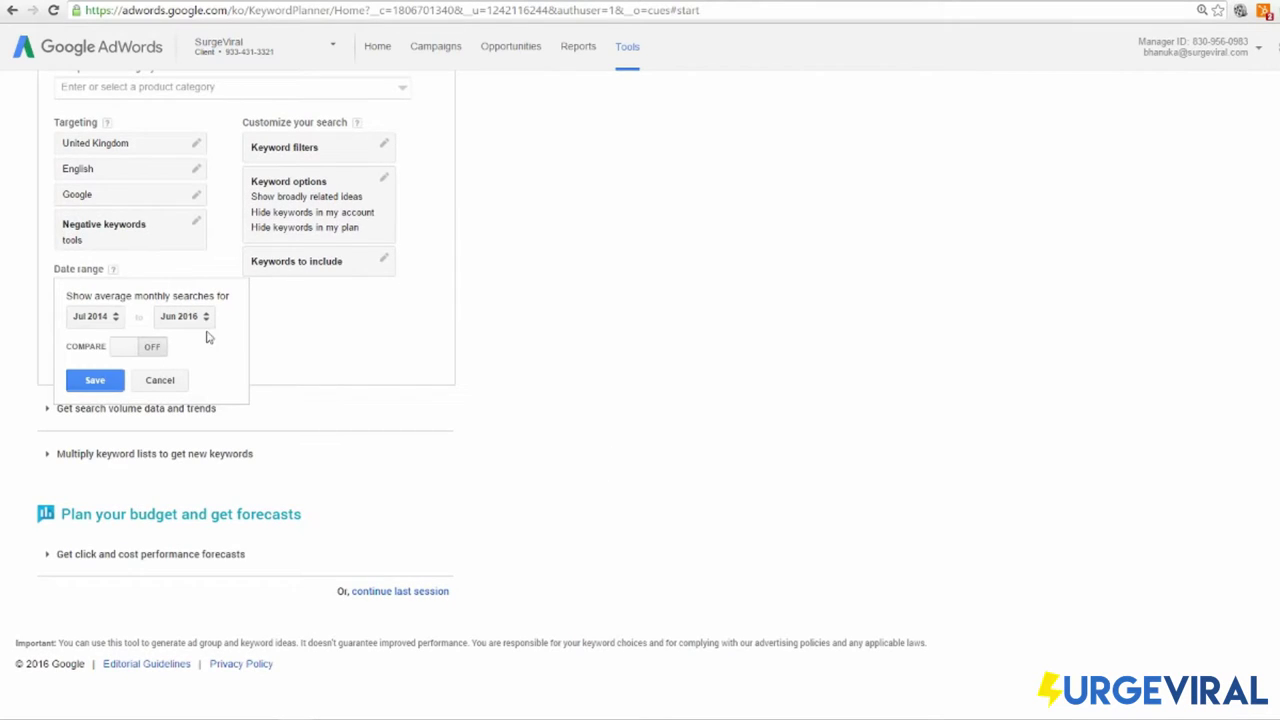
scroll(175, 348, "up", 1)
left_click(116, 451)
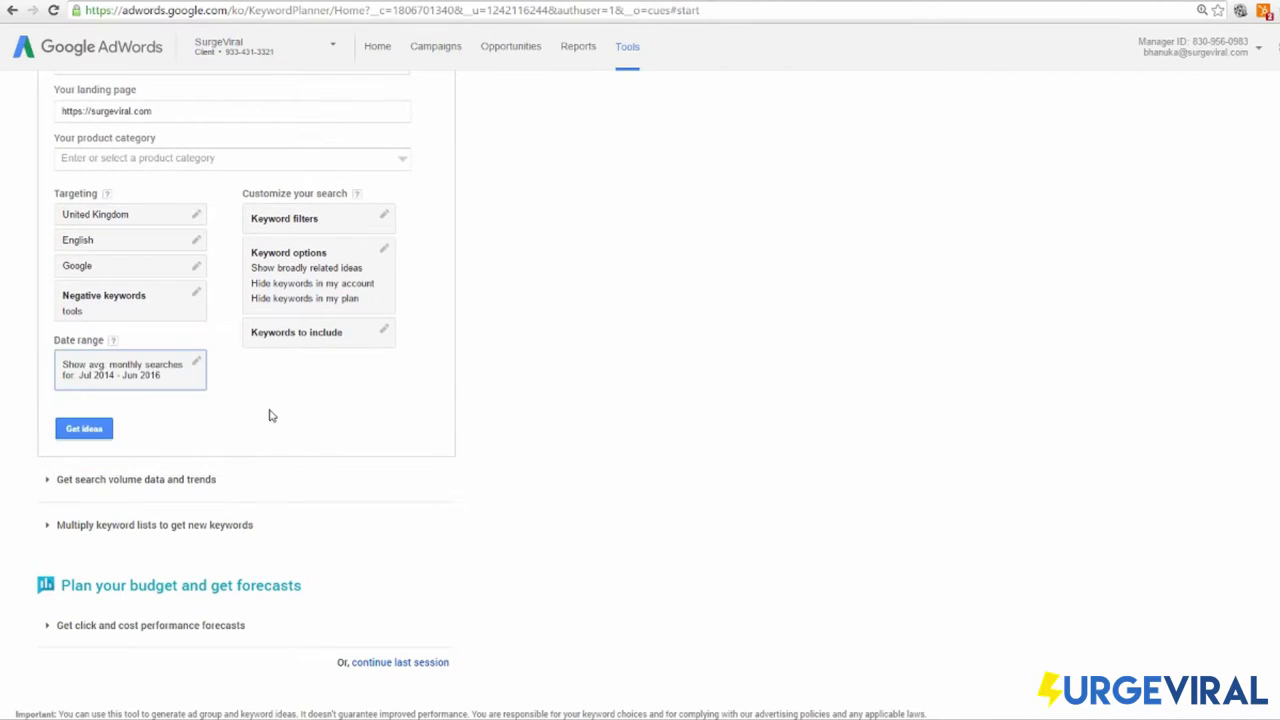
Step: Examine the keyword filters for average monthly searches, suggested bid, ad impression share and competition without changing them
scroll(300, 400, "up", 1)
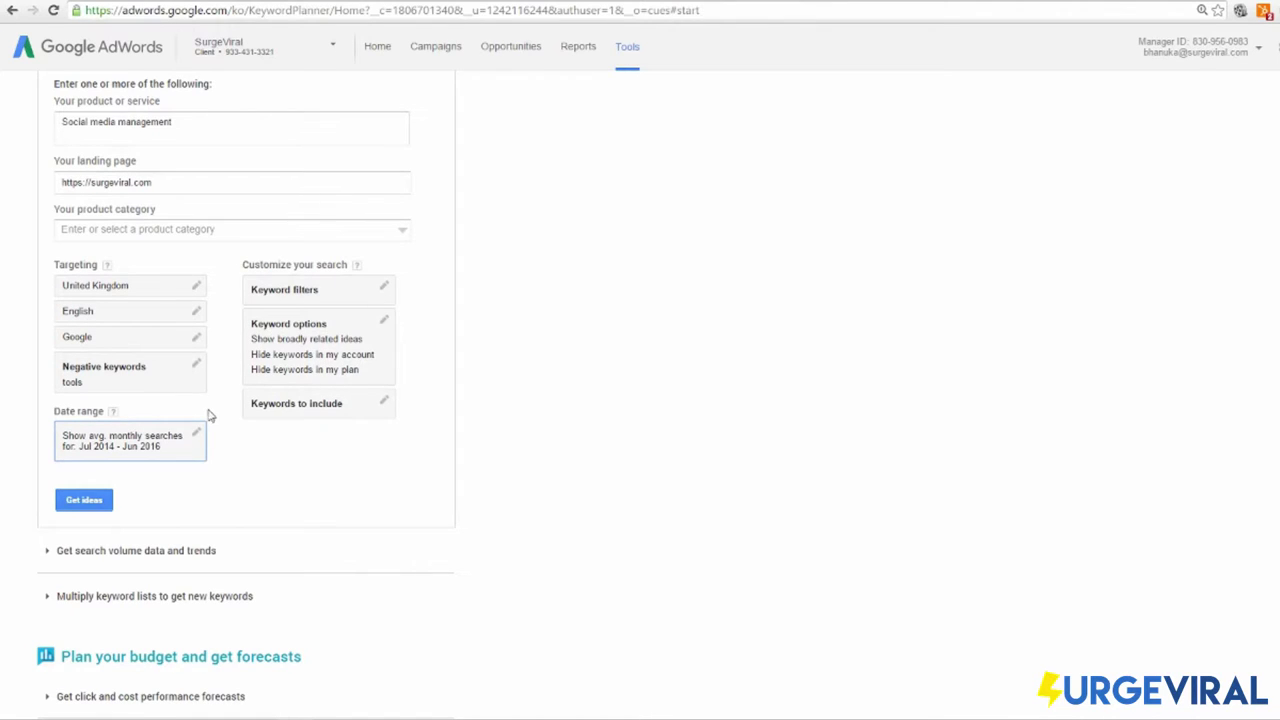
scroll(309, 309, "up", 1)
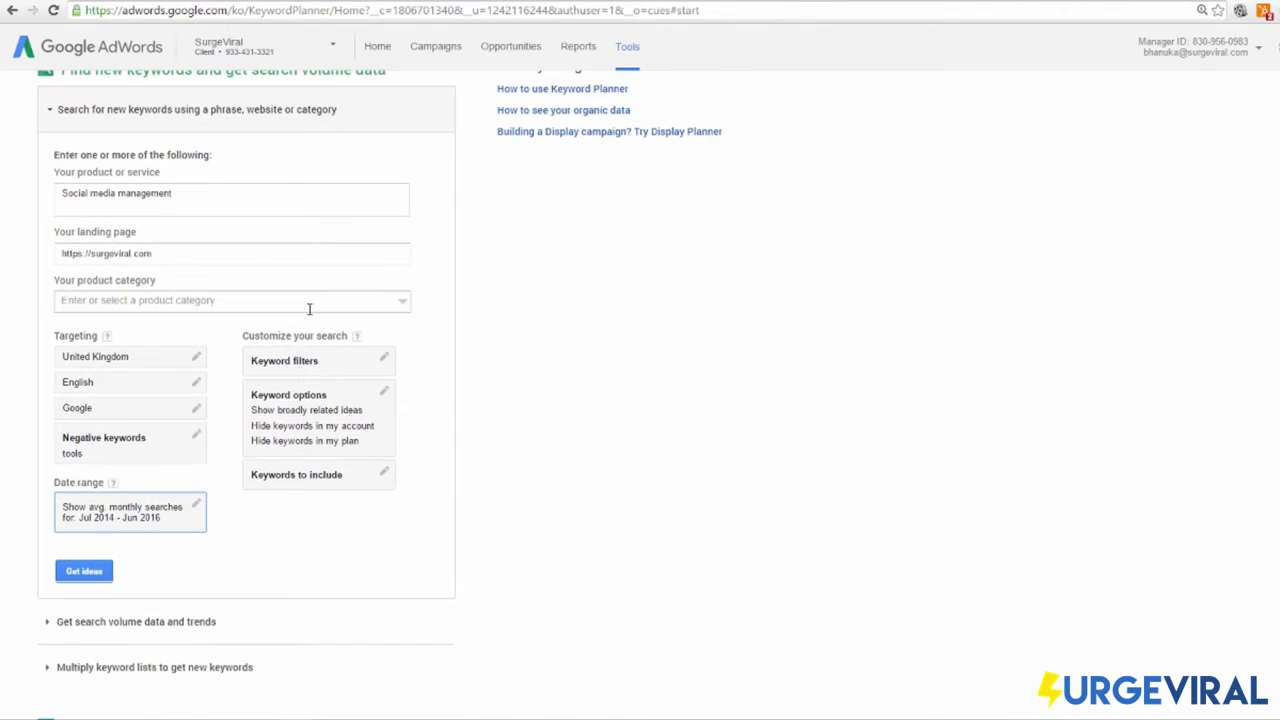
left_click(382, 361)
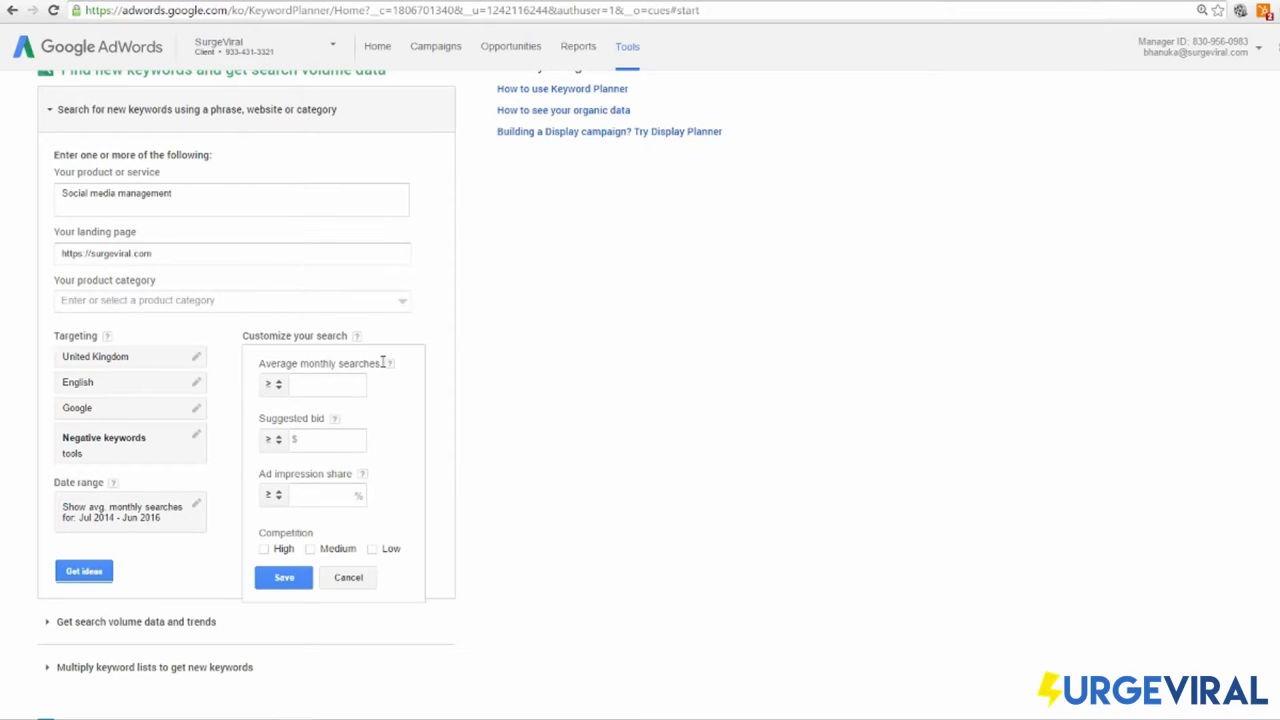
left_click(284, 388)
left_click(306, 385)
left_click(434, 336)
Step: Examine the keyword options and the keywords to include setting under Customize your search without changing them
left_click(337, 395)
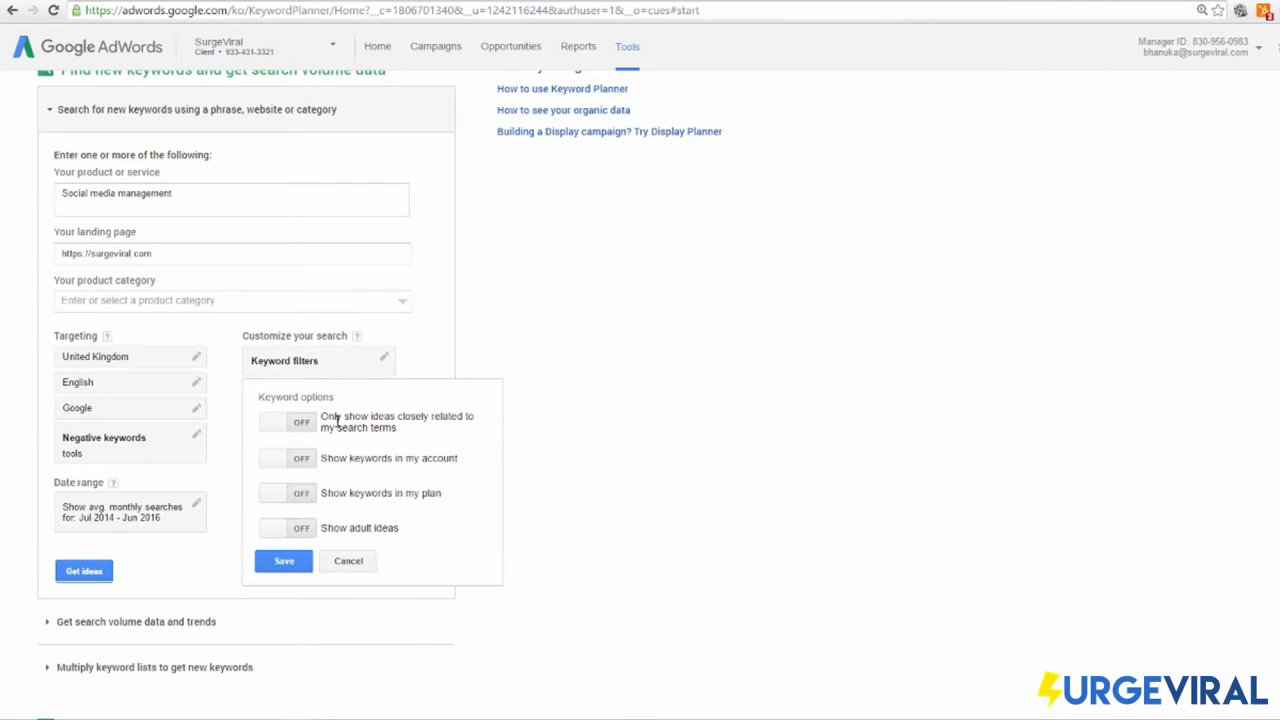
left_click_drag(329, 418, 414, 434)
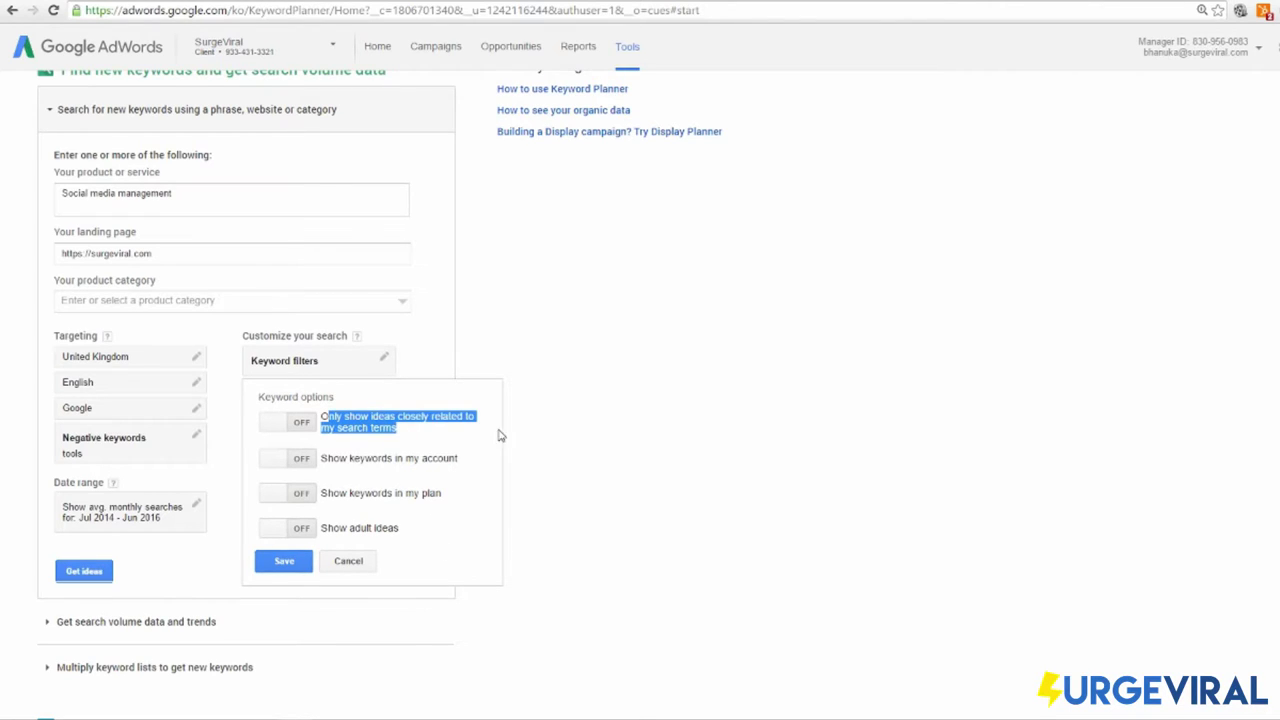
left_click(443, 364)
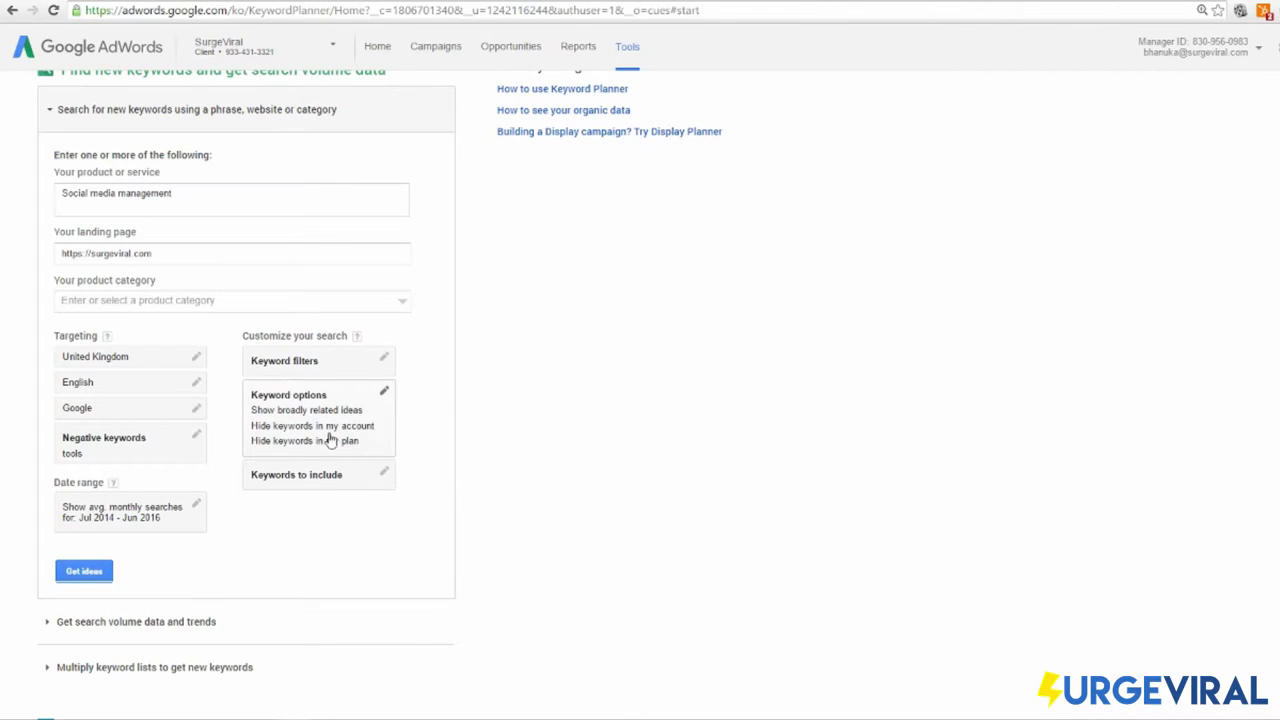
left_click(358, 478)
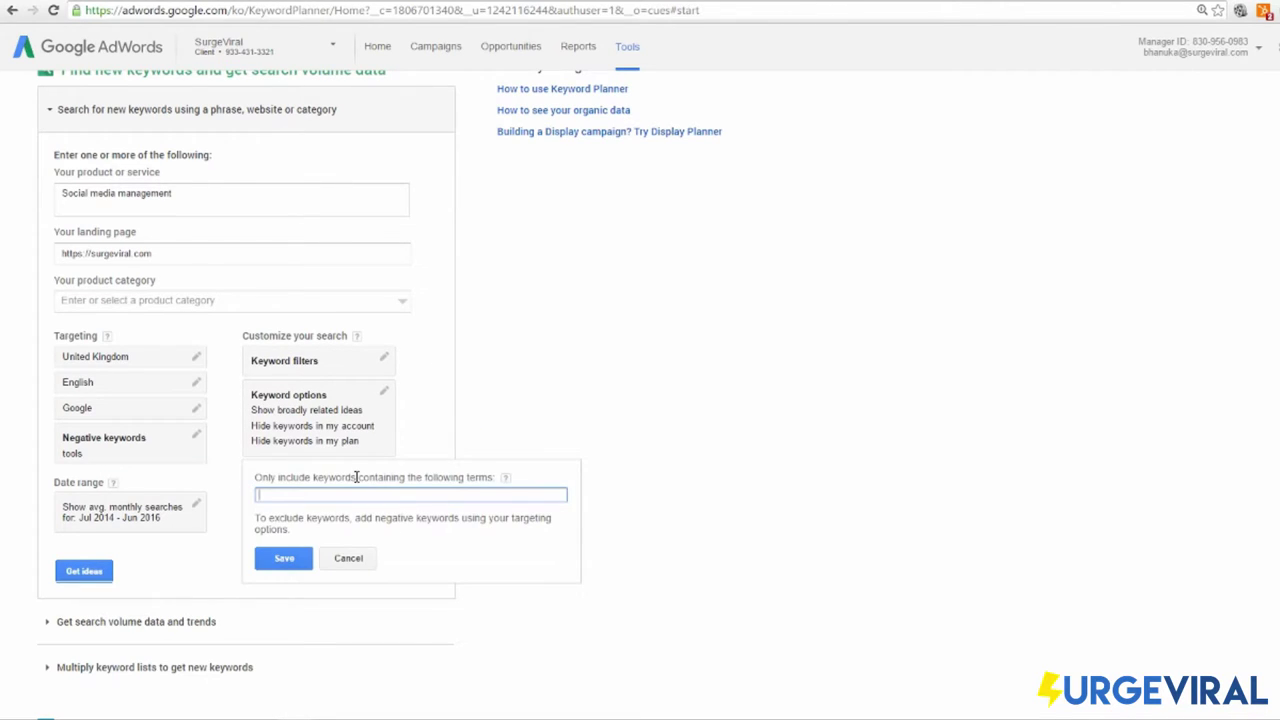
left_click(449, 413)
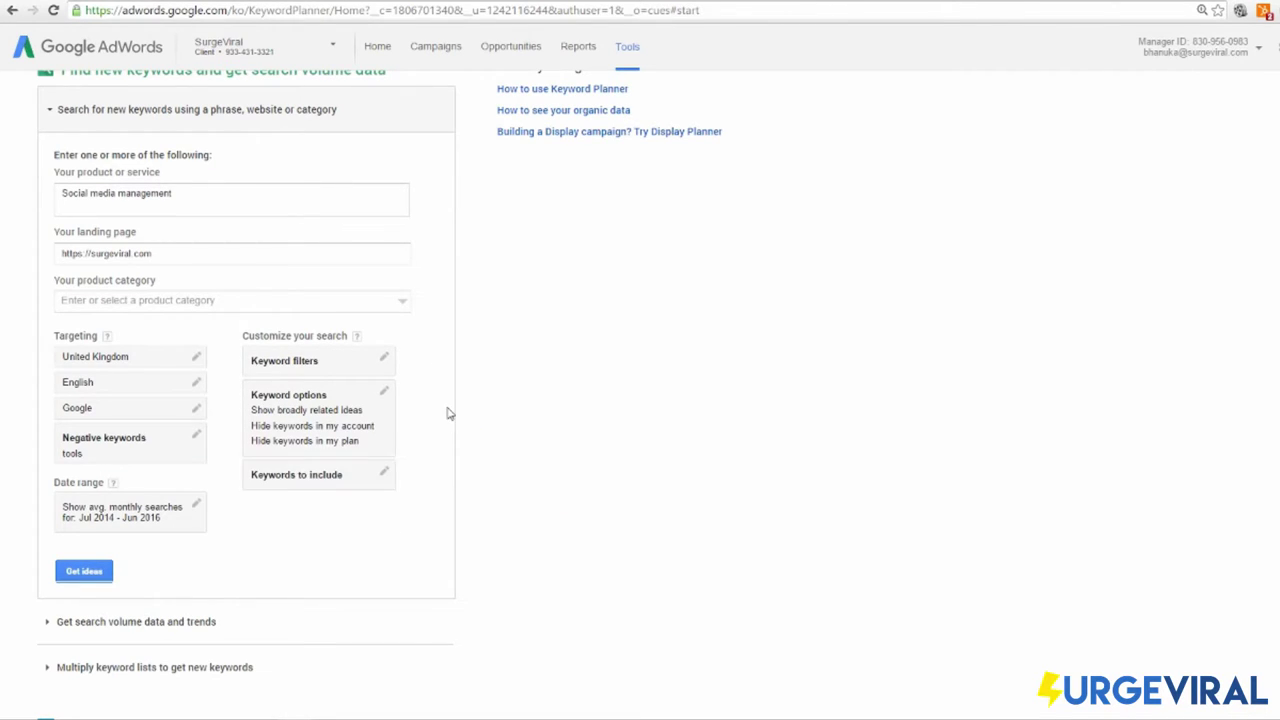
Step: Get keyword ideas for the configured search and review the monthly searches in the search volume chart
left_click(84, 572)
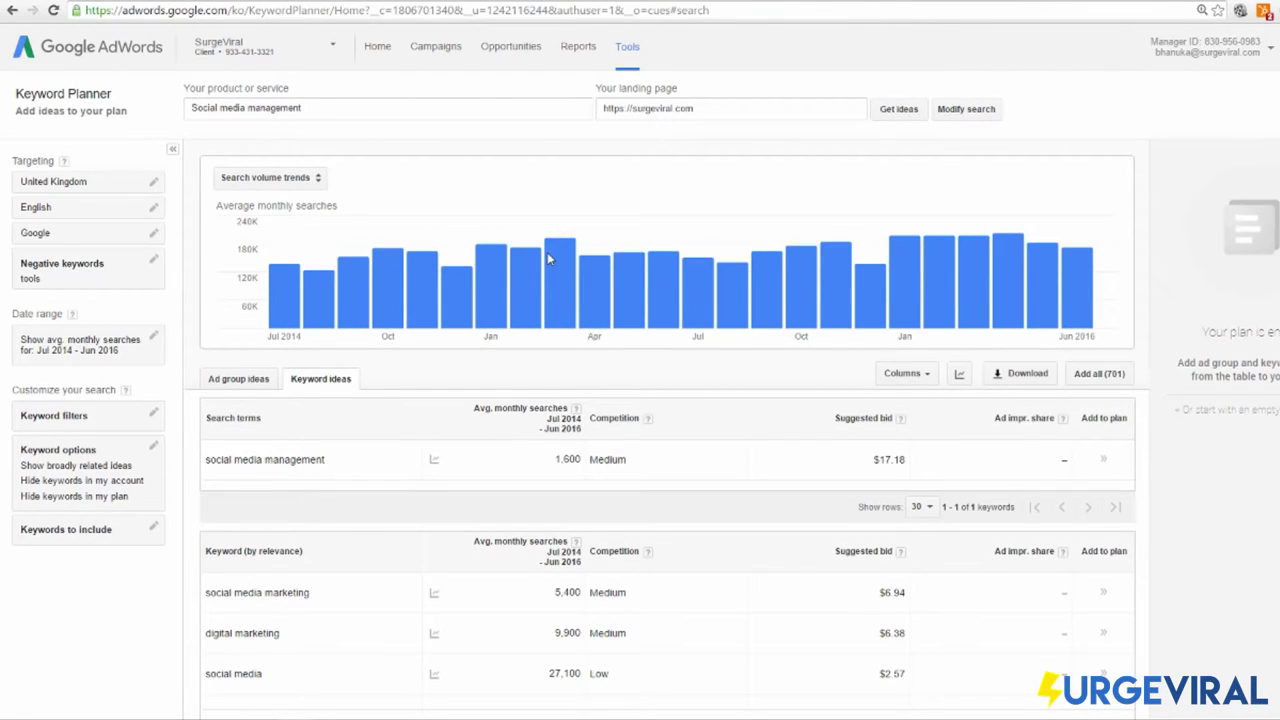
mouse_move(282, 281)
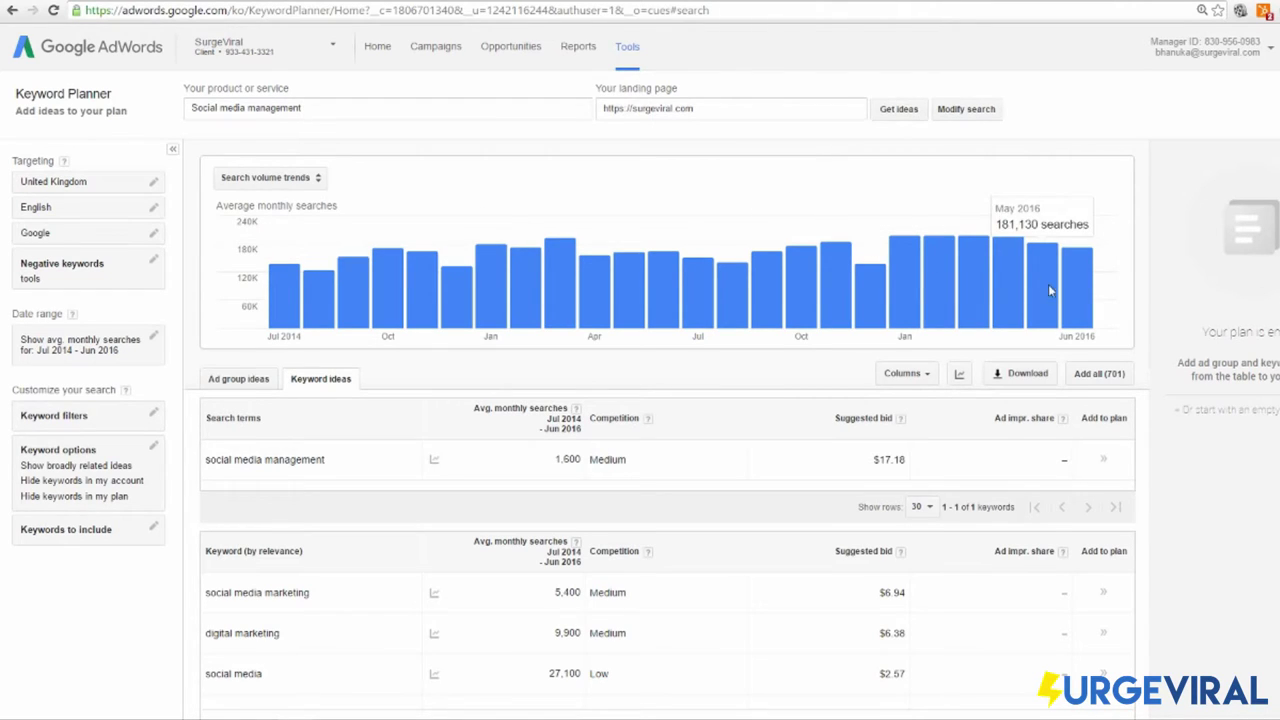
scroll(1050, 290, "down", 1)
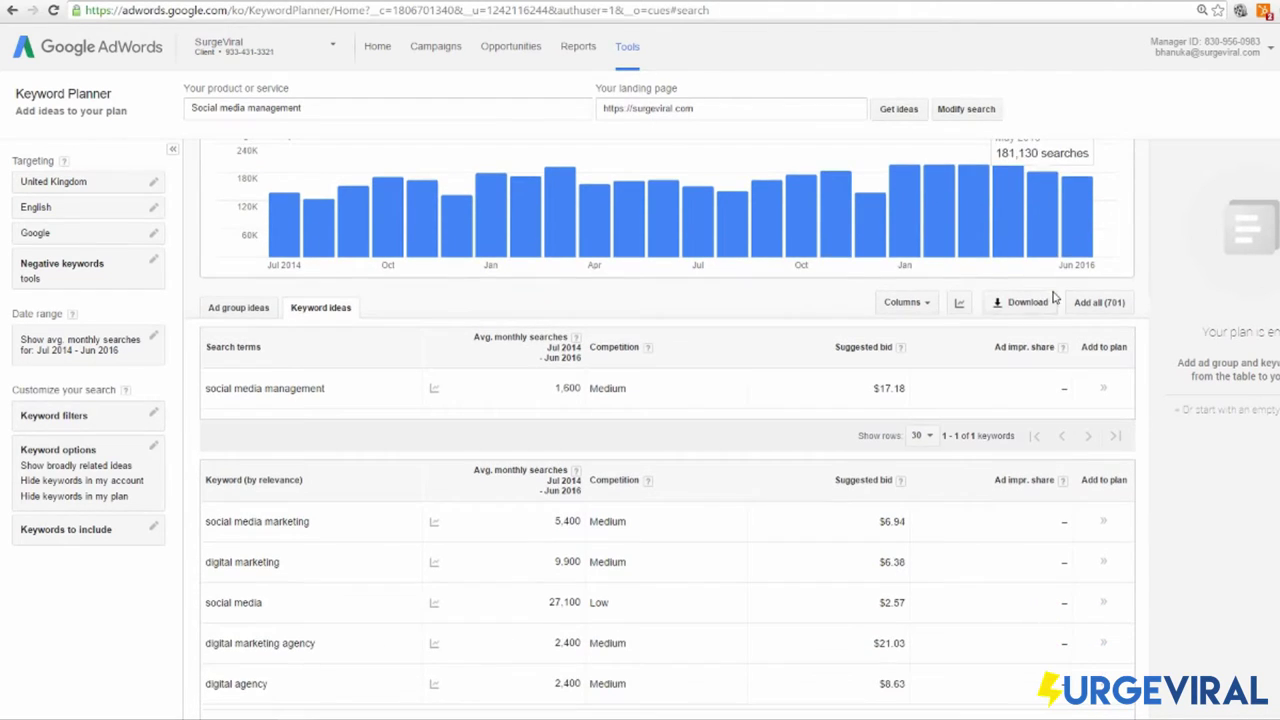
Step: Review the average monthly searches and suggested bid of the search term "social media management"
left_click(333, 393)
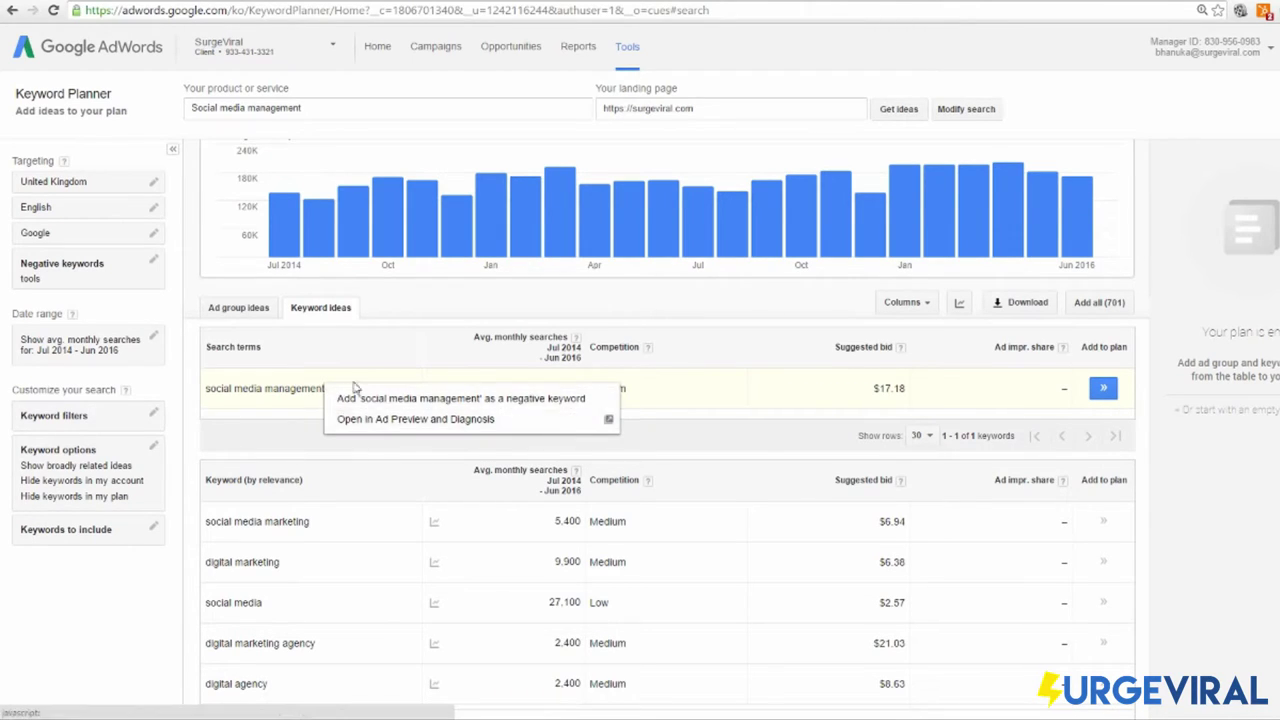
left_click(270, 390)
left_click_drag(221, 392, 328, 395)
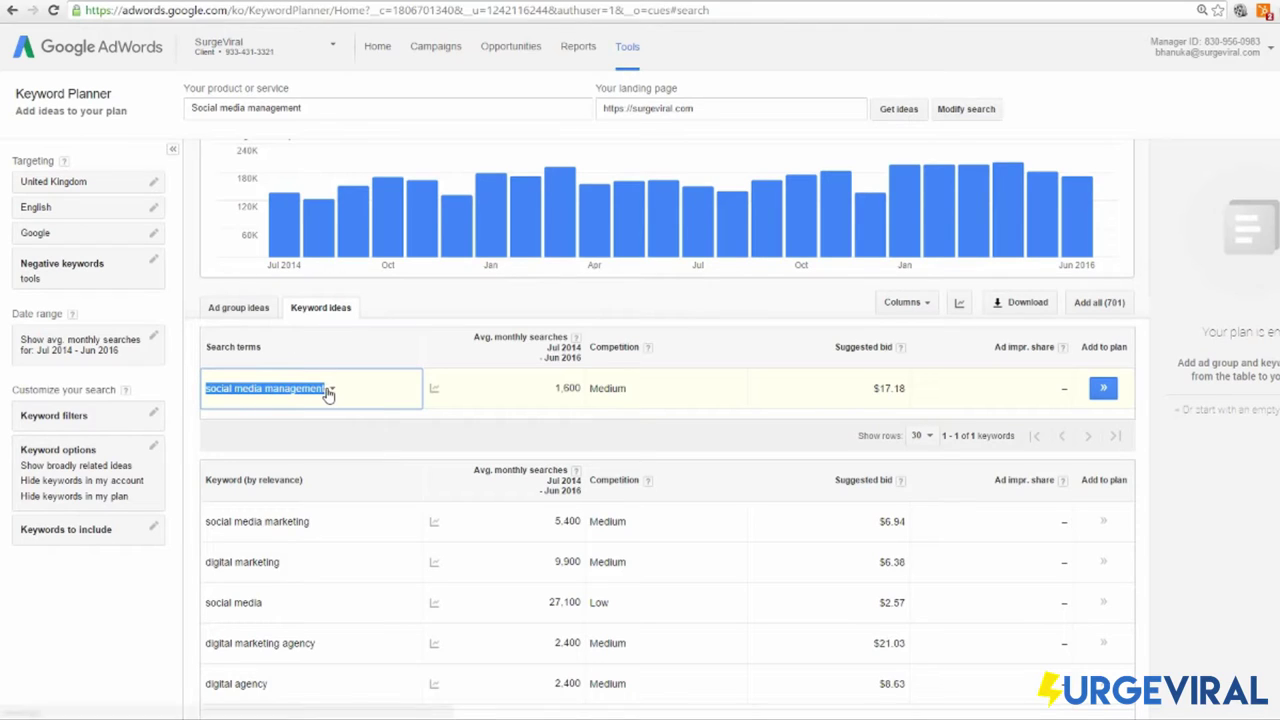
left_click_drag(552, 391, 590, 392)
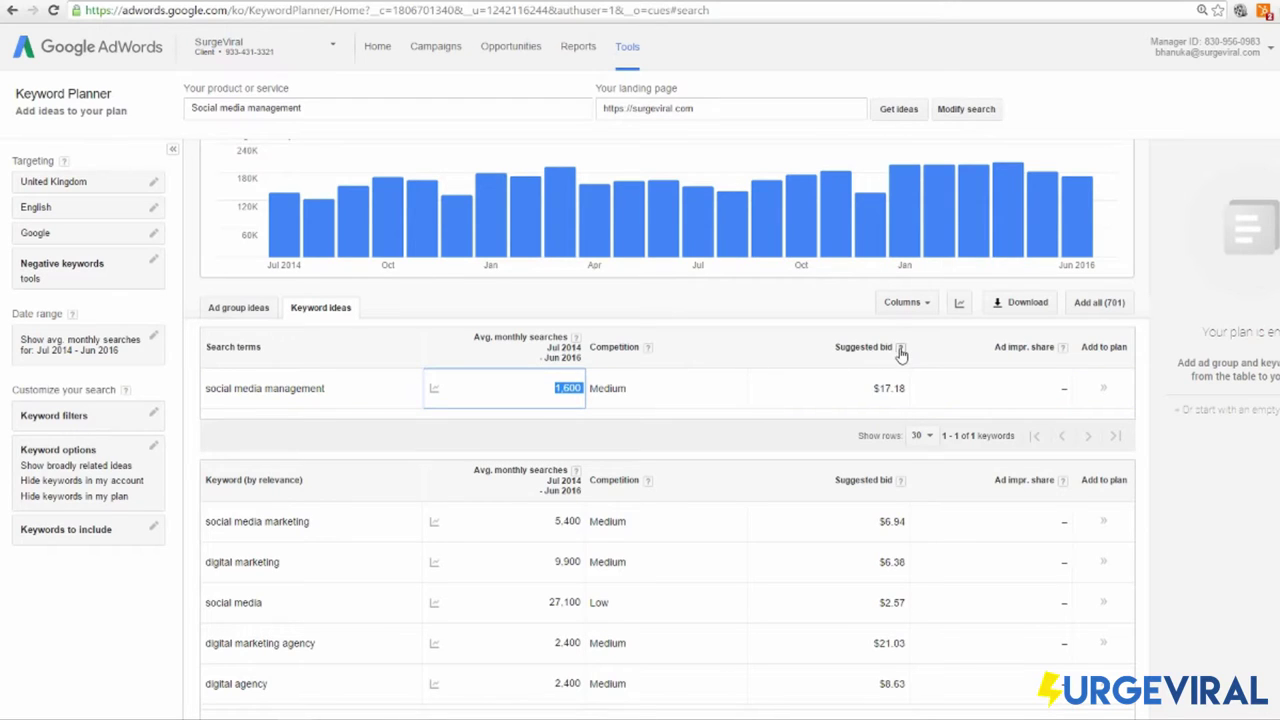
mouse_move(906, 348)
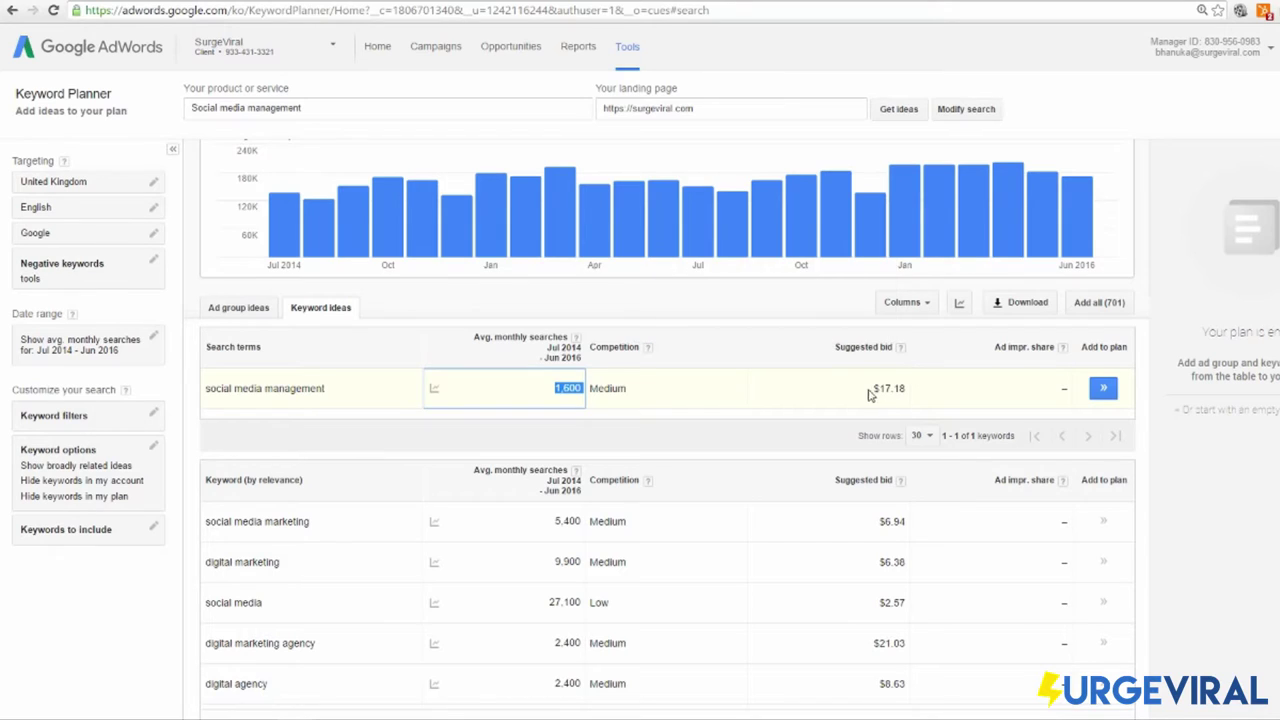
left_click(905, 387)
left_click_drag(877, 388, 908, 388)
Step: Sort the search terms by ad impression share and the keyword ideas by suggested bid from highest to lowest
left_click(924, 345)
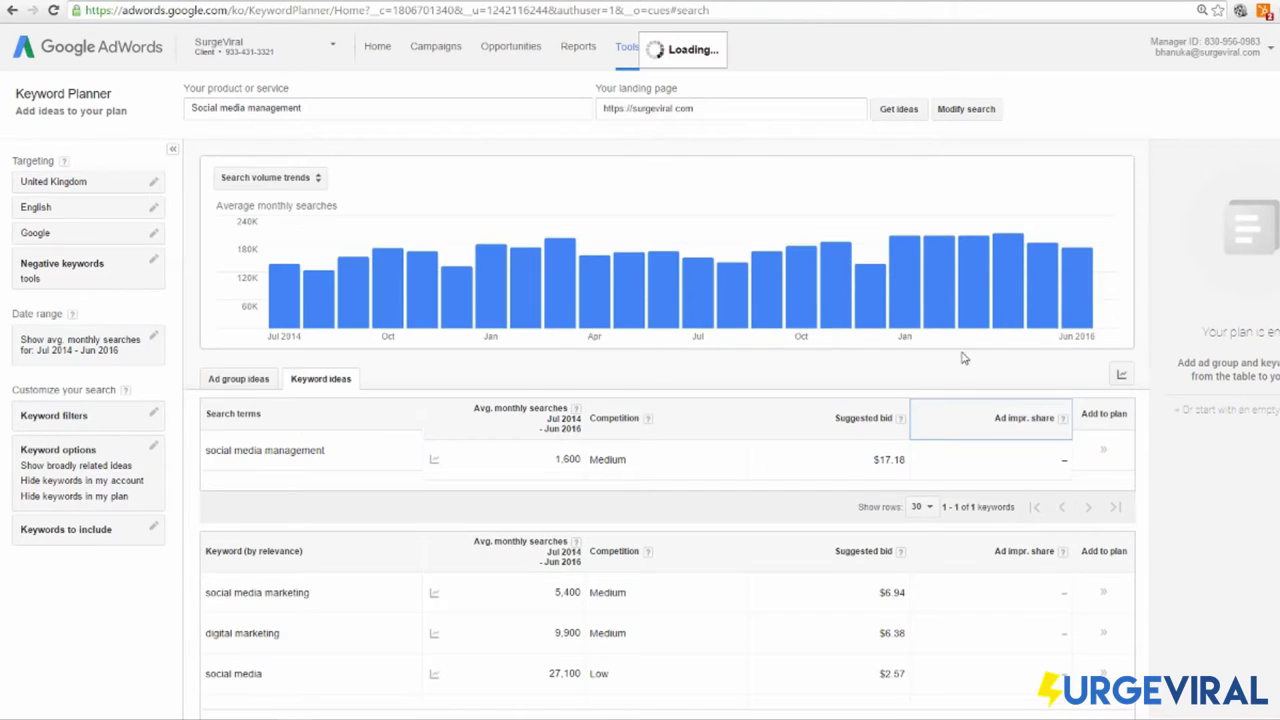
scroll(964, 358, "down", 2)
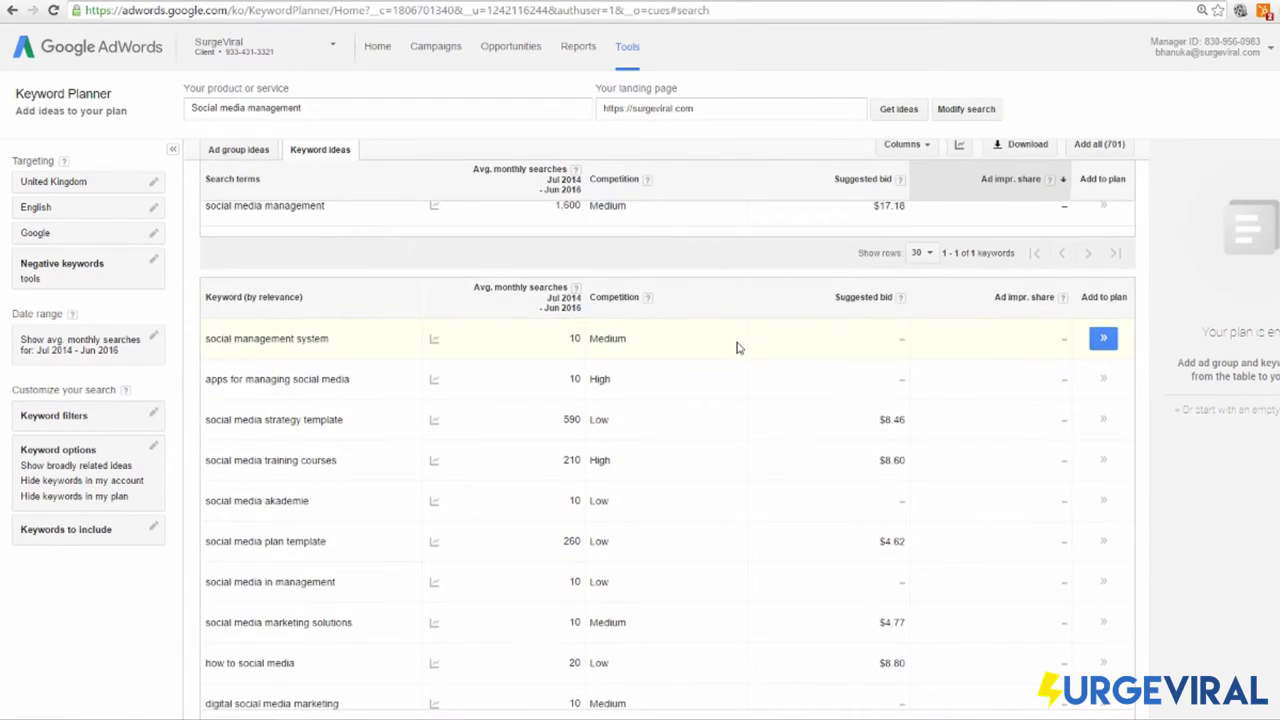
left_click(836, 345)
scroll(900, 428, "down", 3)
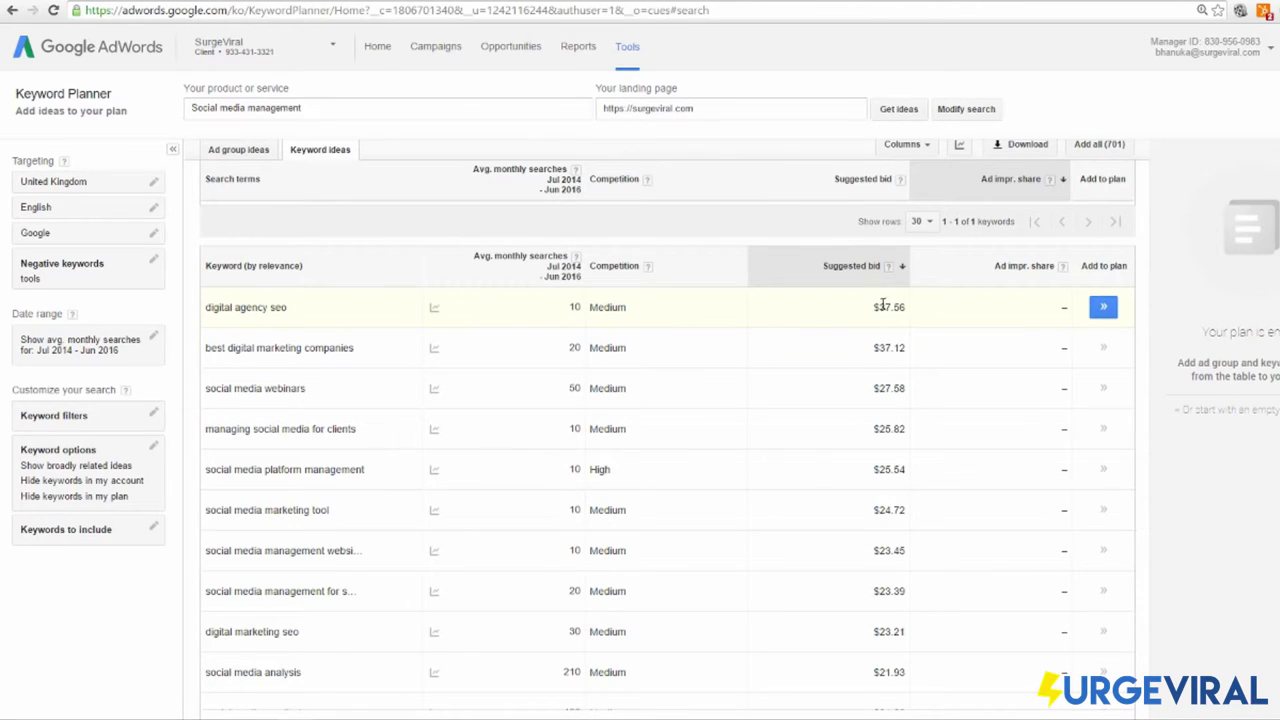
scroll(850, 320, "down", 1)
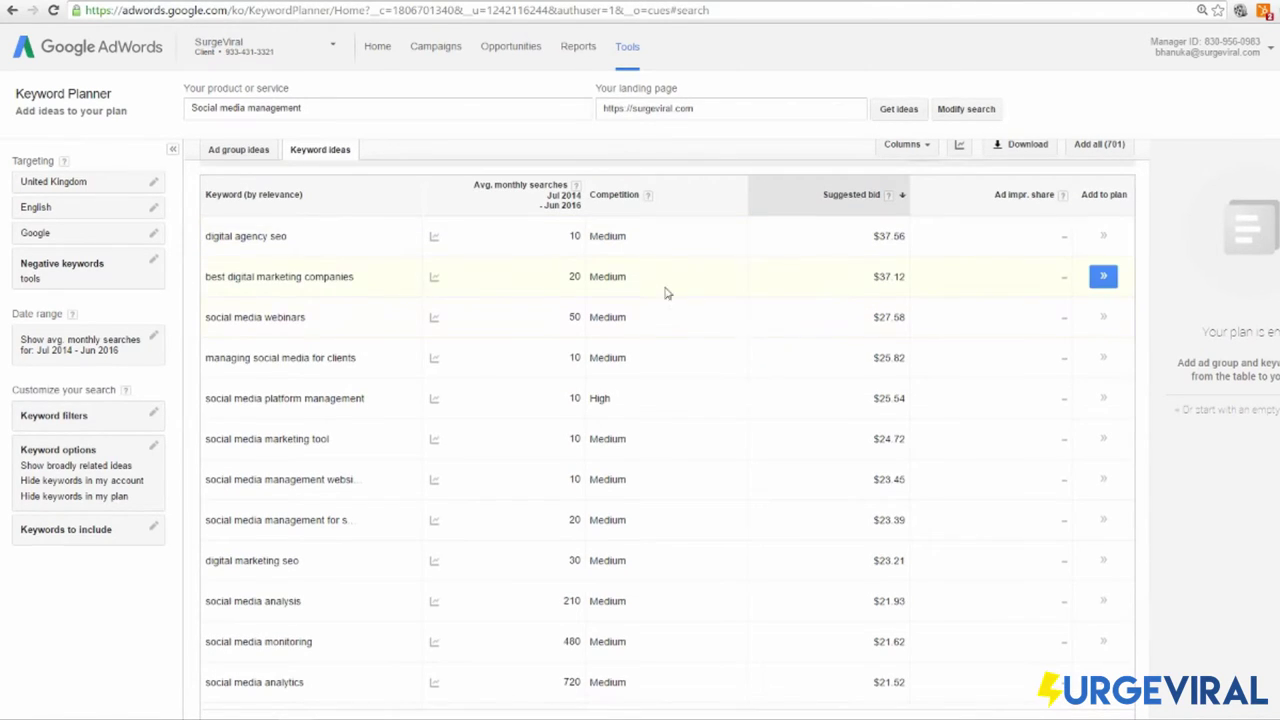
scroll(905, 335, "down", 2)
scroll(897, 347, "down", 2)
scroll(870, 360, "up", 5)
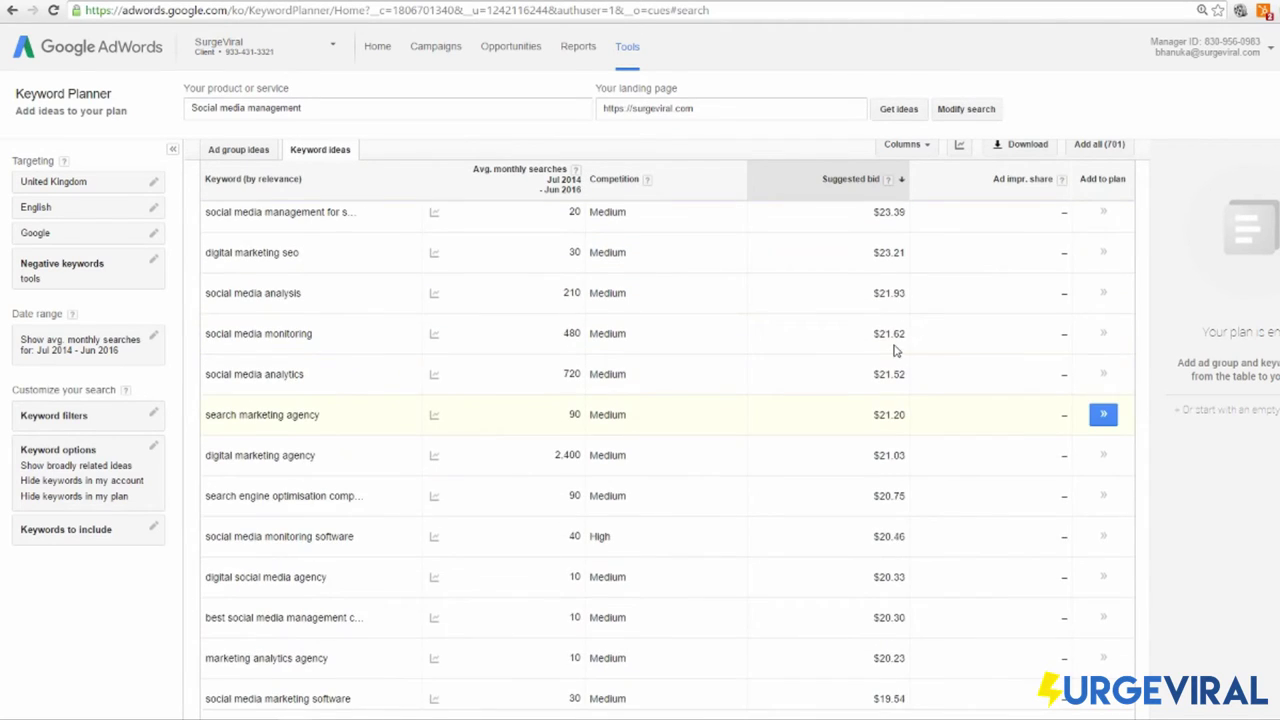
Step: Sort the keyword ideas by suggested bid from lowest to highest and view the monthly search trend of "social media management"
left_click(851, 380)
scroll(850, 400, "up", 2)
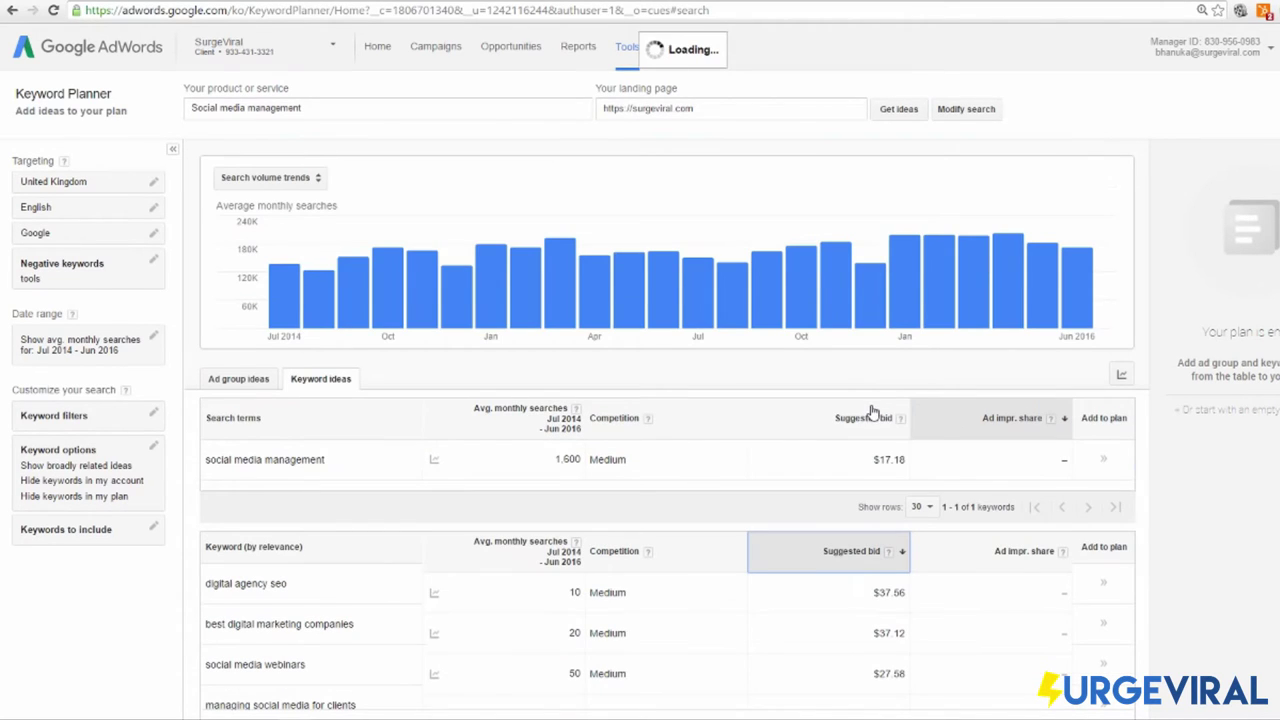
mouse_move(435, 459)
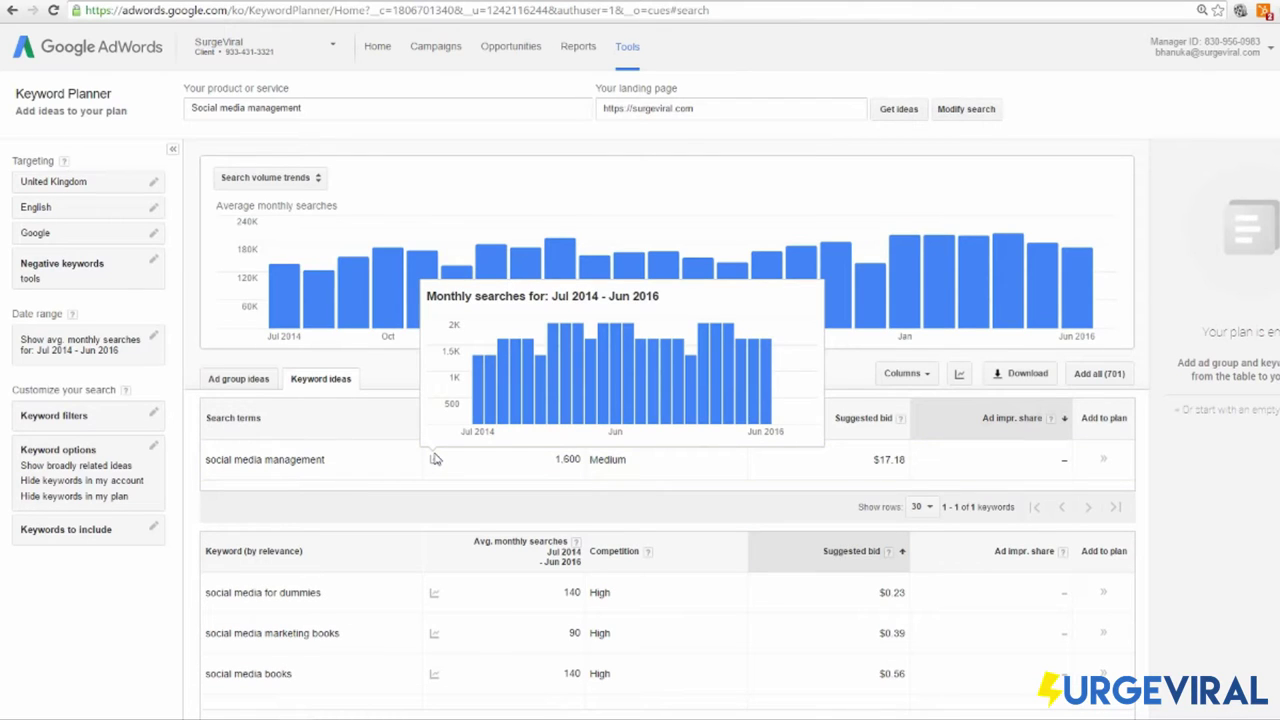
Step: View the chart as mobile trends and as a breakdown by device
left_click(268, 177)
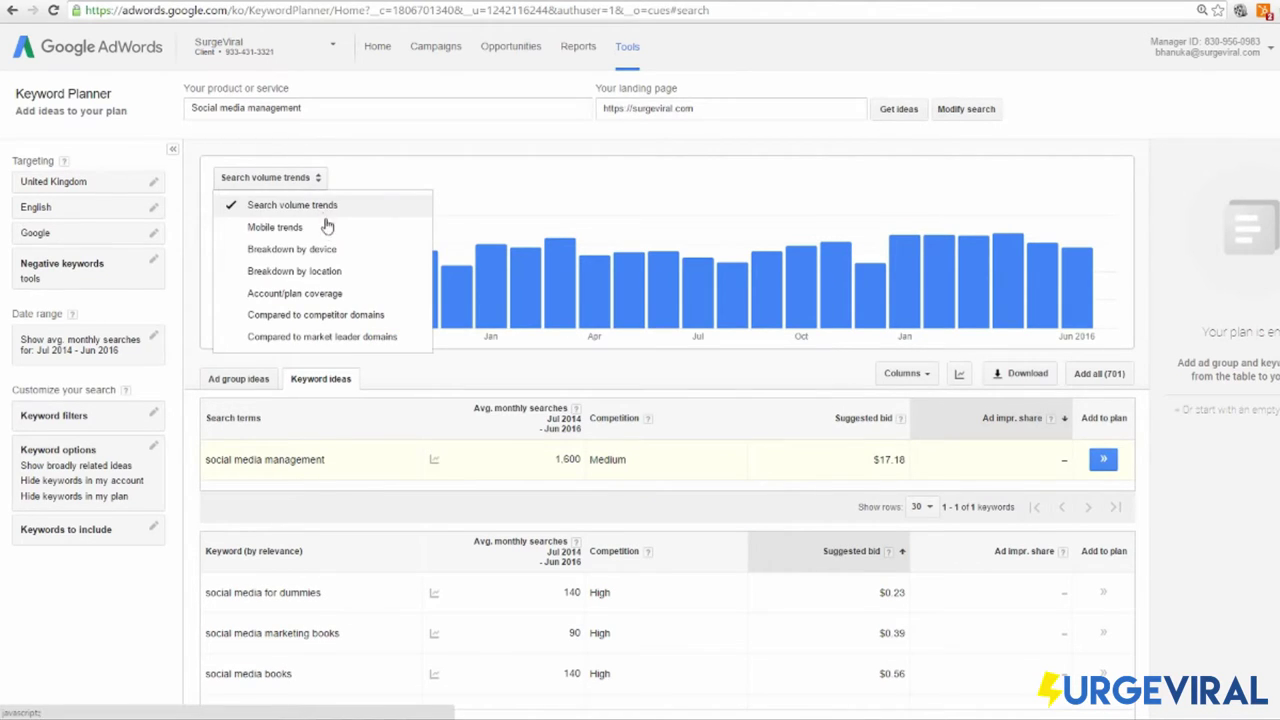
left_click(305, 227)
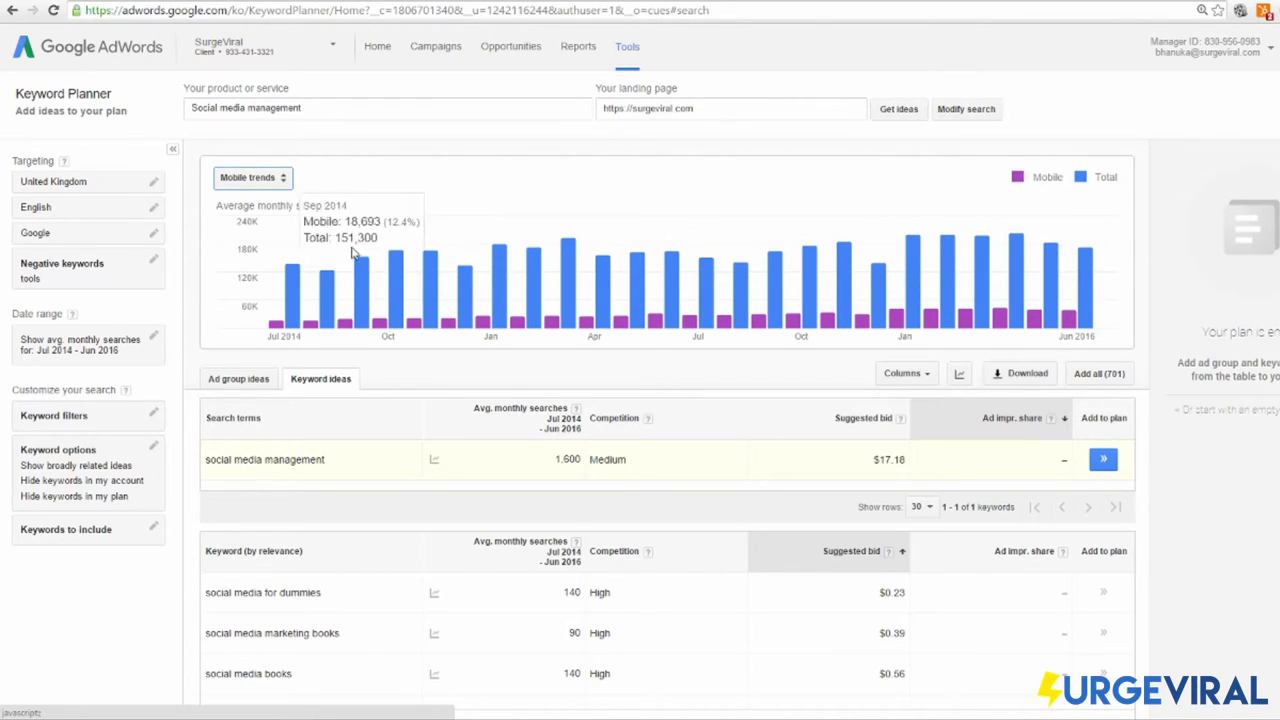
left_click(252, 177)
left_click(720, 265)
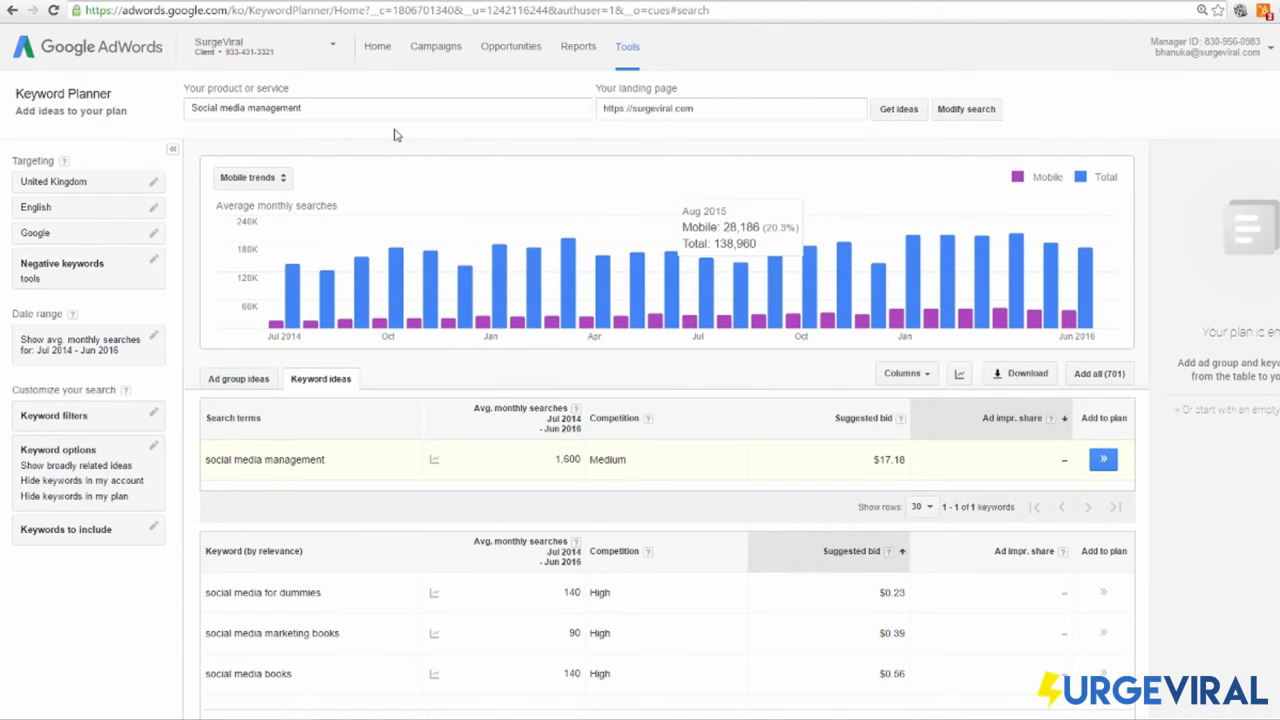
left_click(268, 177)
left_click(335, 250)
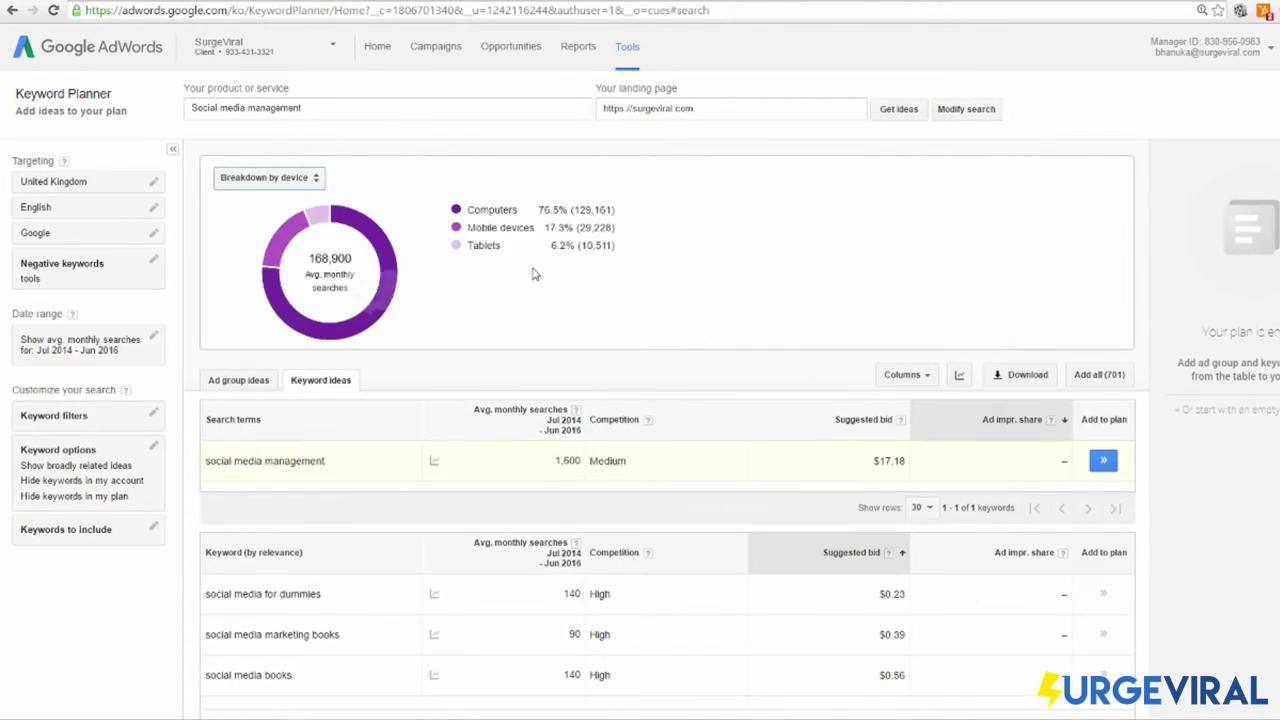
Step: Switch the chart to the breakdown by location and return it to search volume trends
left_click(268, 177)
left_click(368, 271)
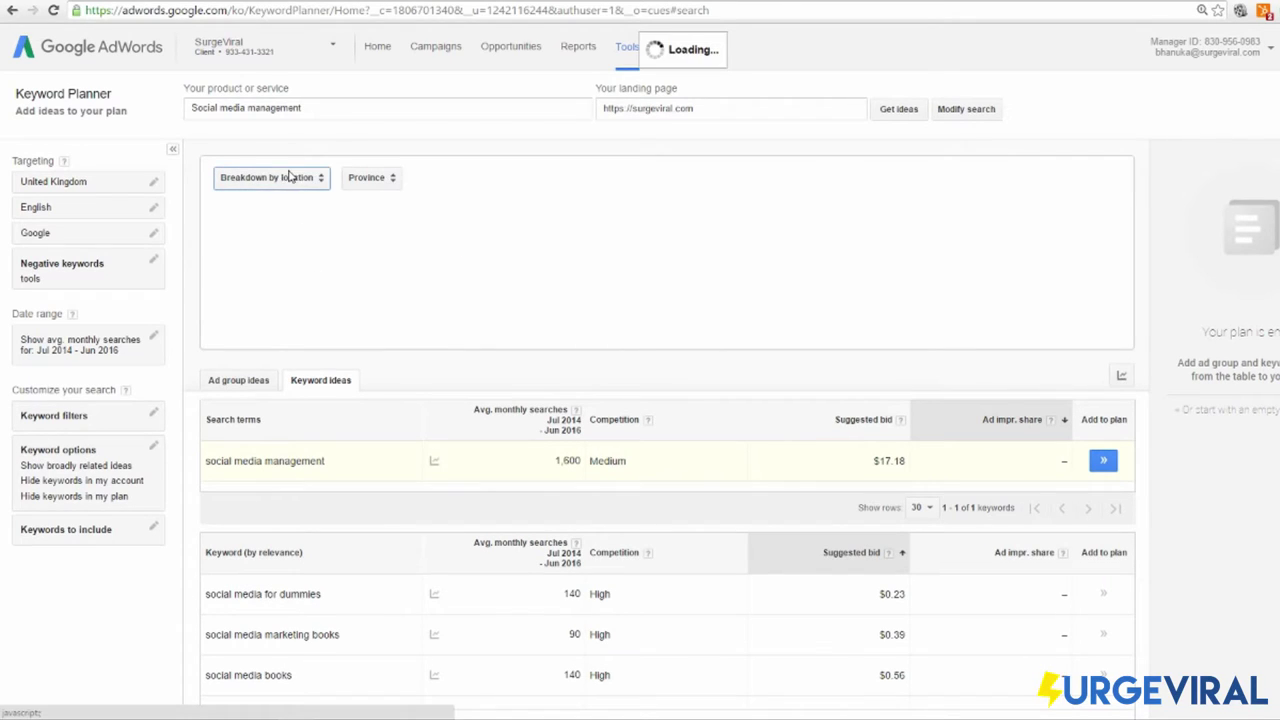
left_click(280, 180)
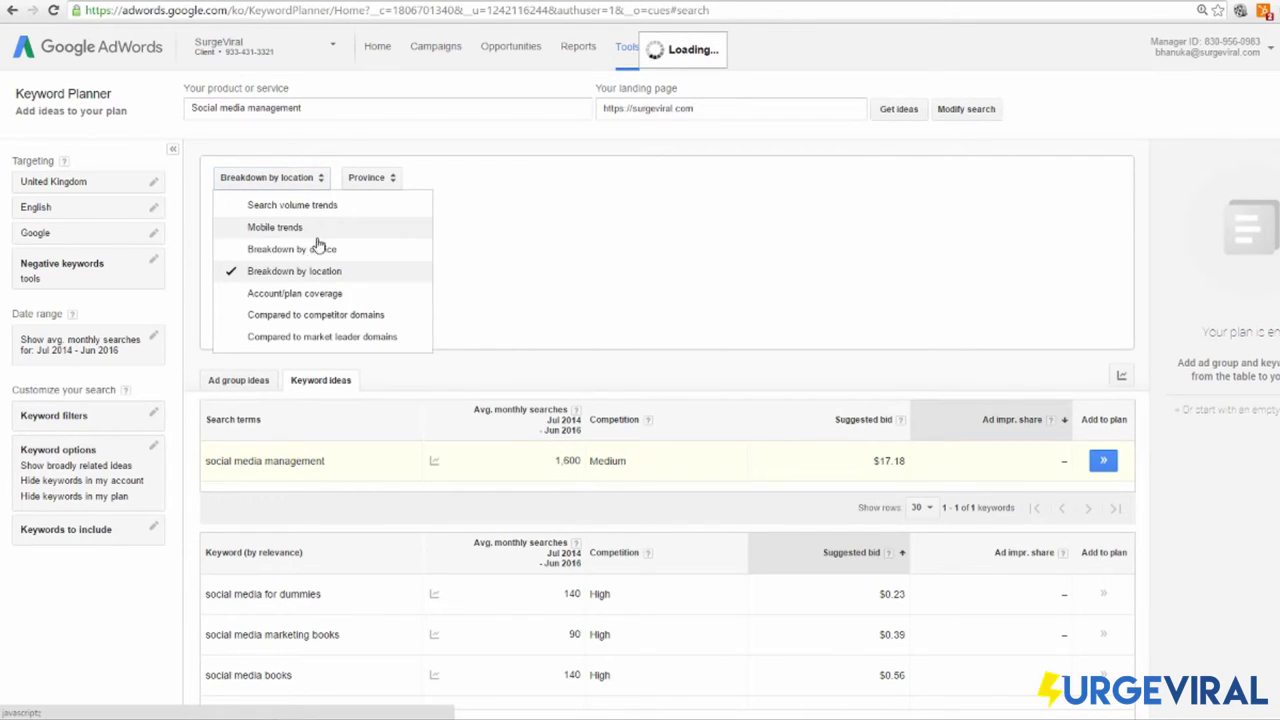
left_click(293, 208)
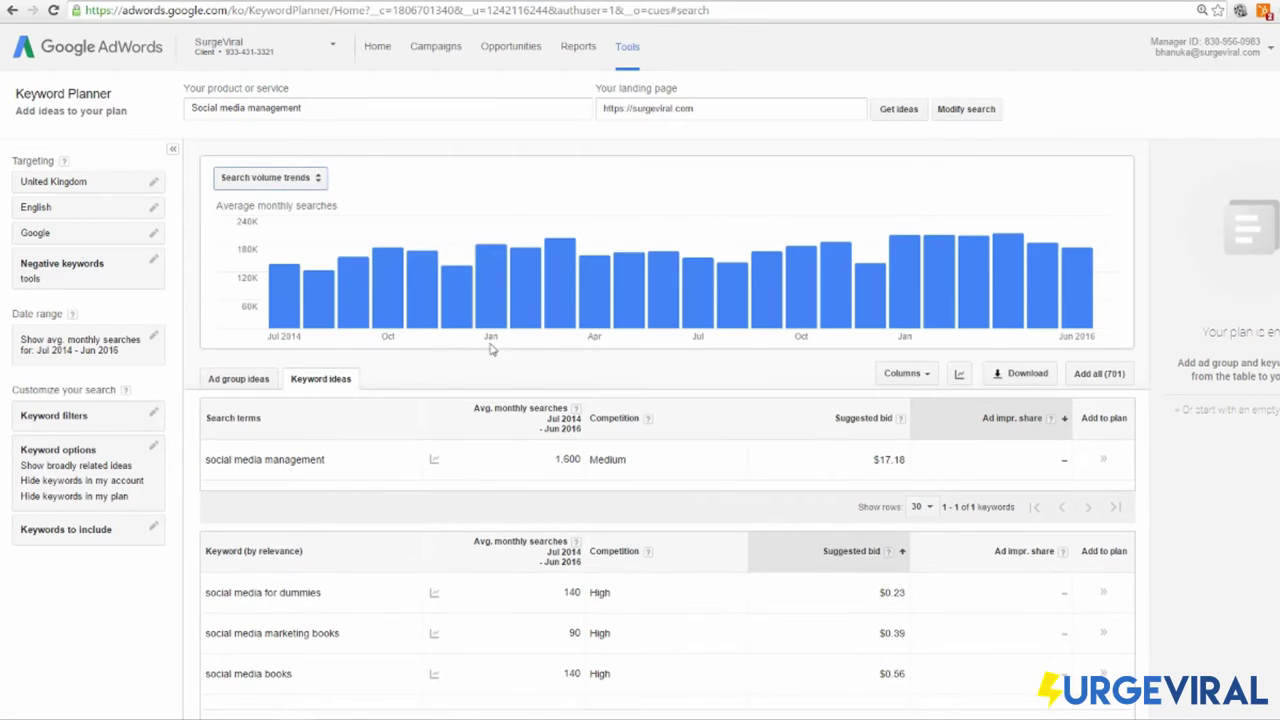
Step: Review the keyword ideas with the lowest suggested bids, comparing their relevance, average monthly searches and competition
scroll(590, 380, "down", 10)
scroll(590, 380, "up", 3)
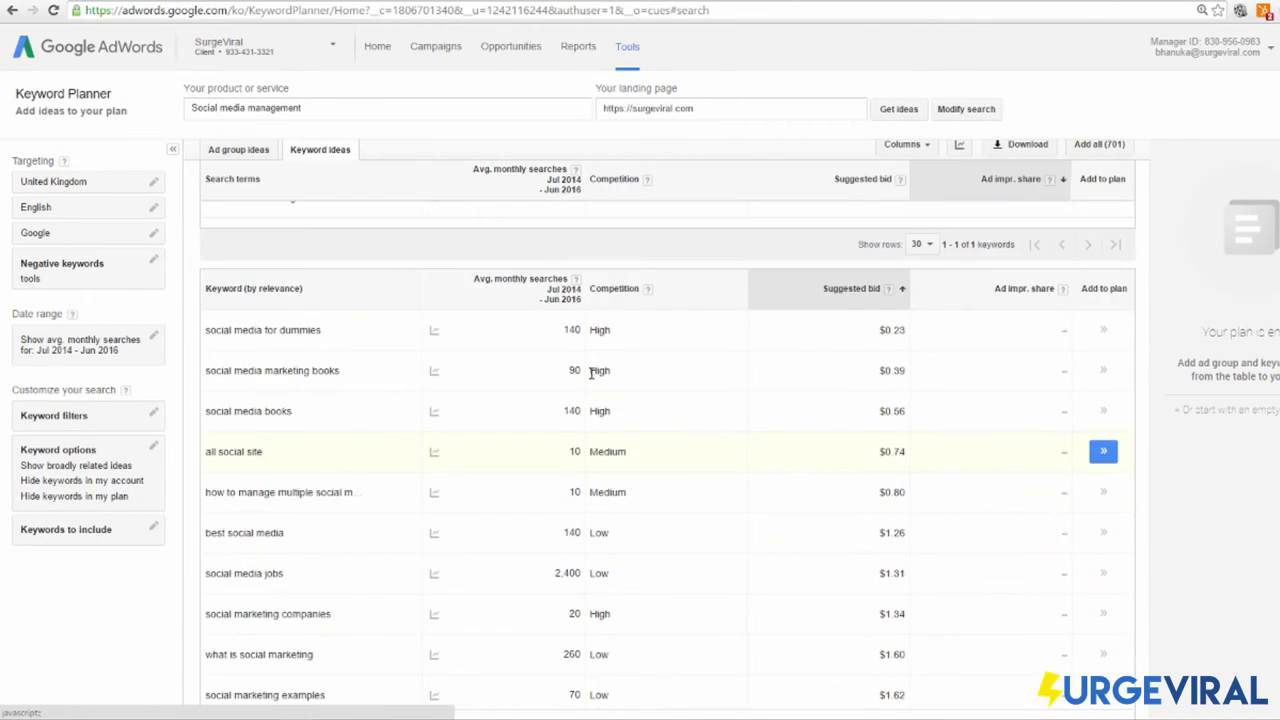
scroll(597, 375, "down", 2)
scroll(568, 443, "down", 3)
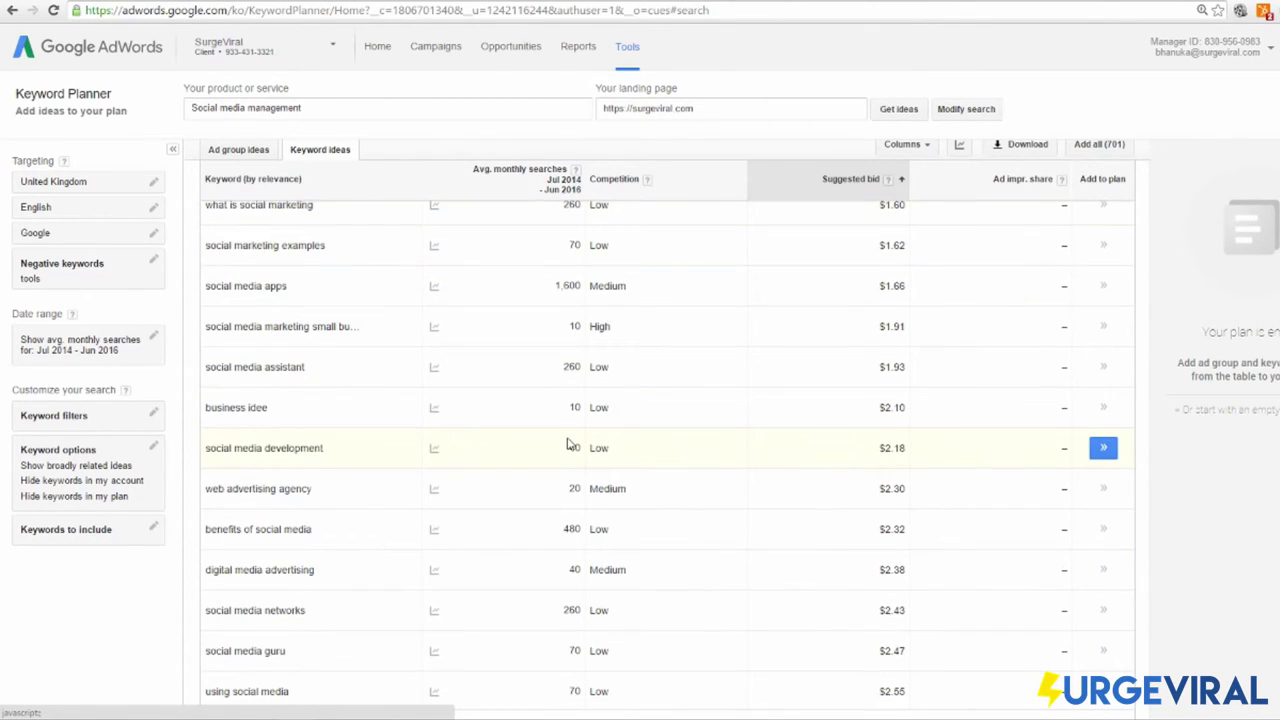
scroll(568, 443, "down", 1)
scroll(568, 443, "up", 8)
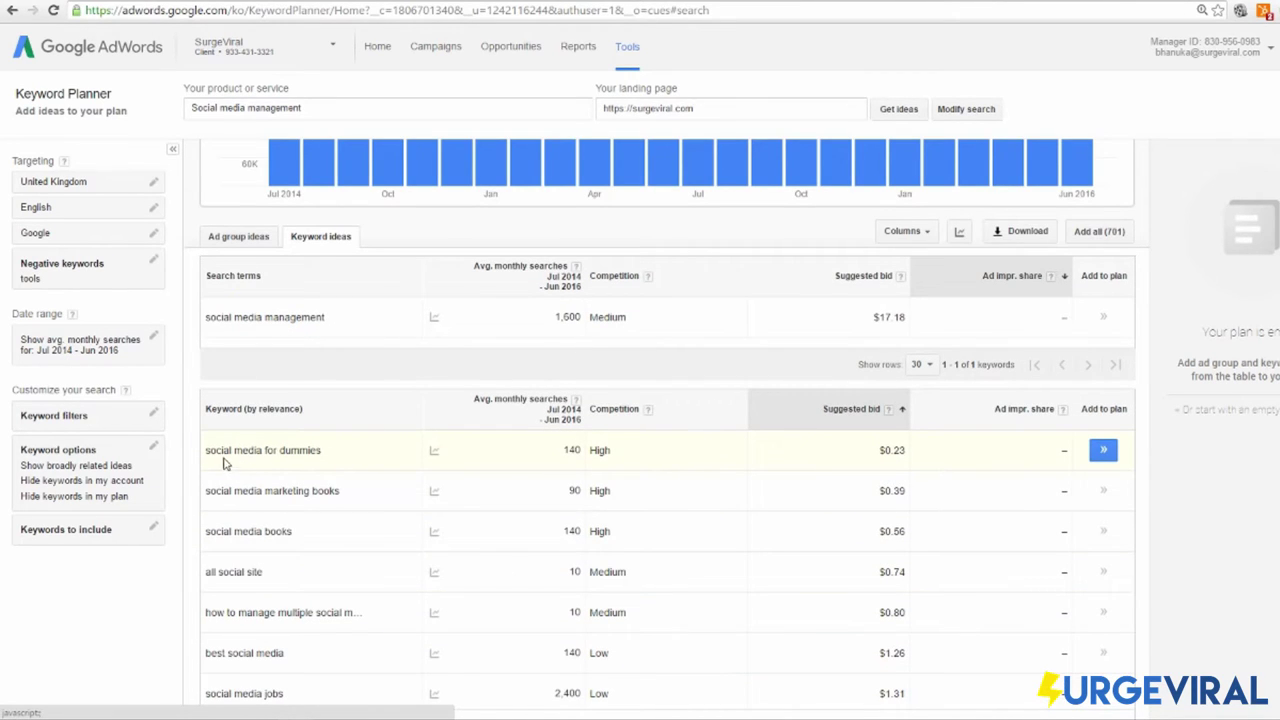
left_click_drag(216, 450, 357, 450)
scroll(430, 400, "down", 2)
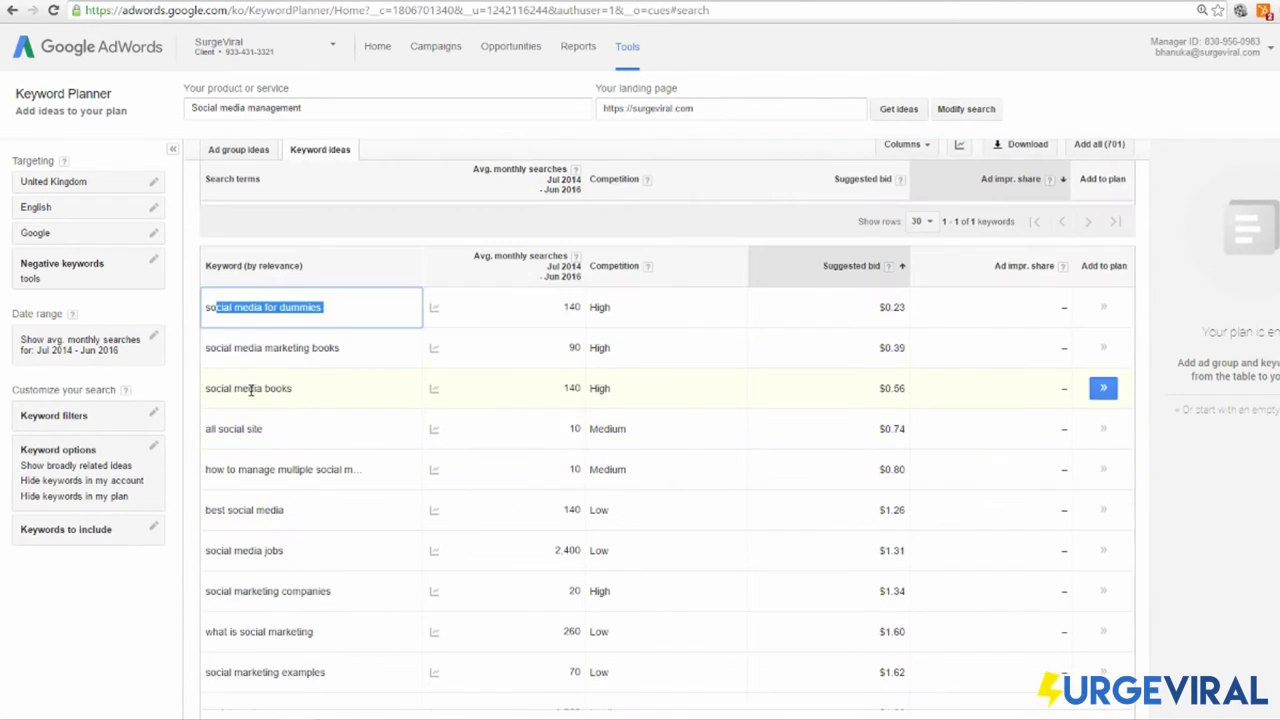
scroll(1150, 382, "up", 5)
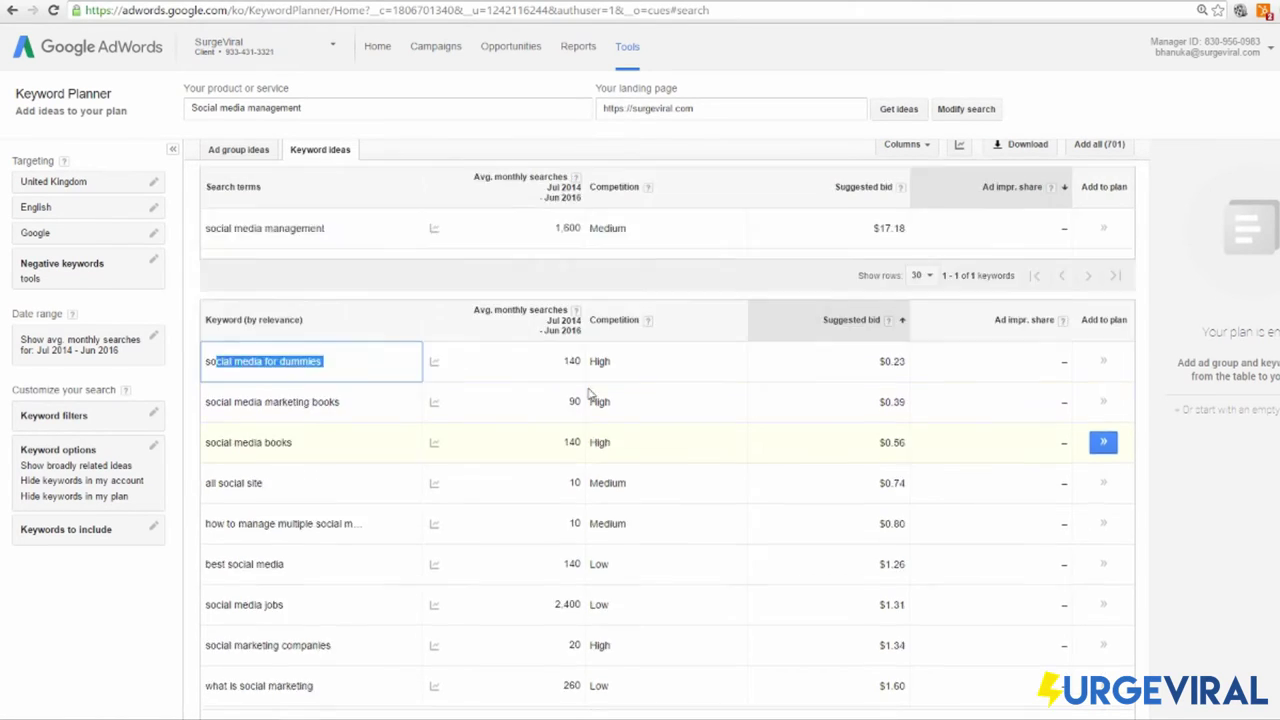
left_click(1161, 452)
scroll(570, 445, "down", 3)
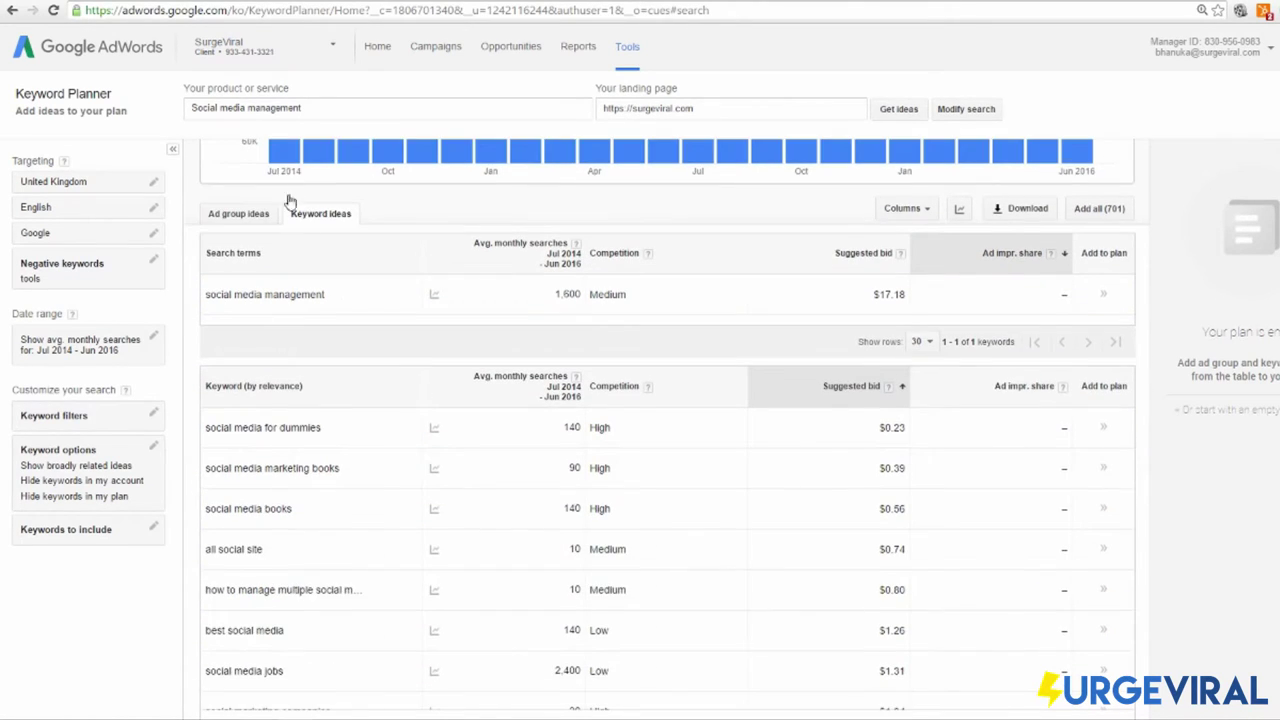
Step: Switch to the ad group ideas and open the Digital Agency ad group
scroll(600, 330, "down", 2)
scroll(405, 313, "up", 5)
scroll(250, 290, "up", 1)
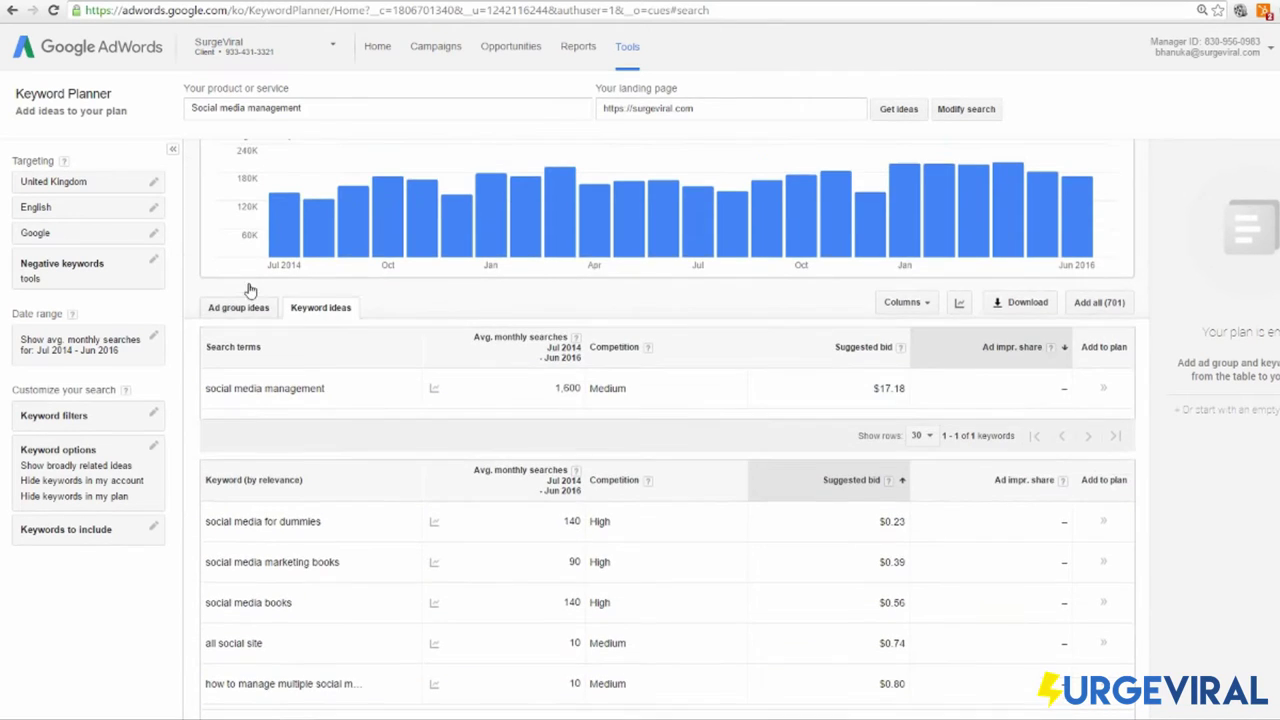
left_click(256, 308)
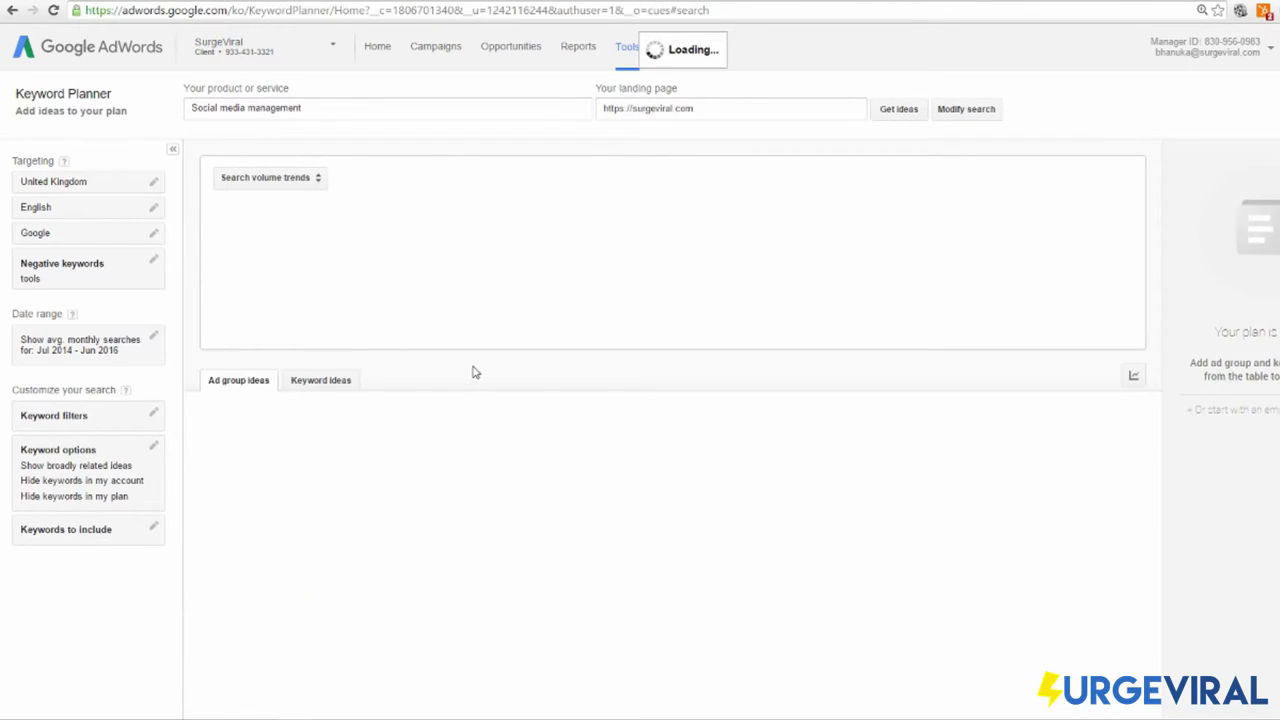
scroll(486, 314, "down", 4)
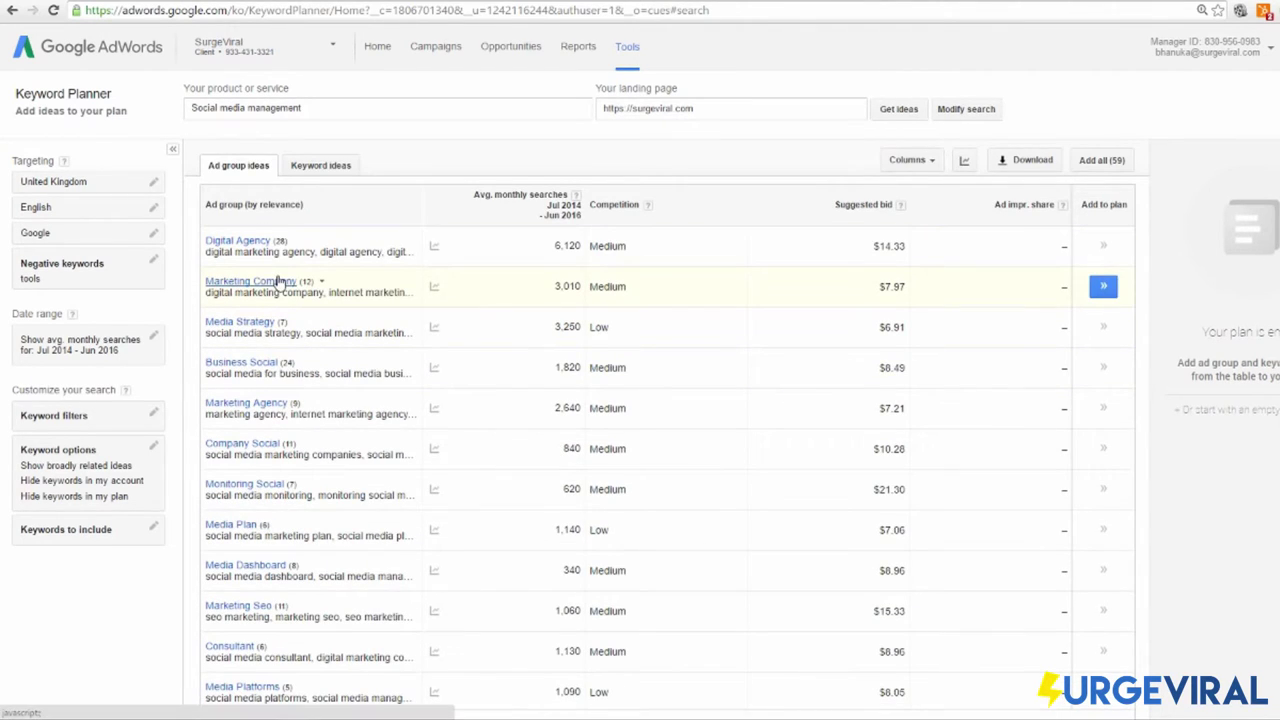
left_click(265, 251)
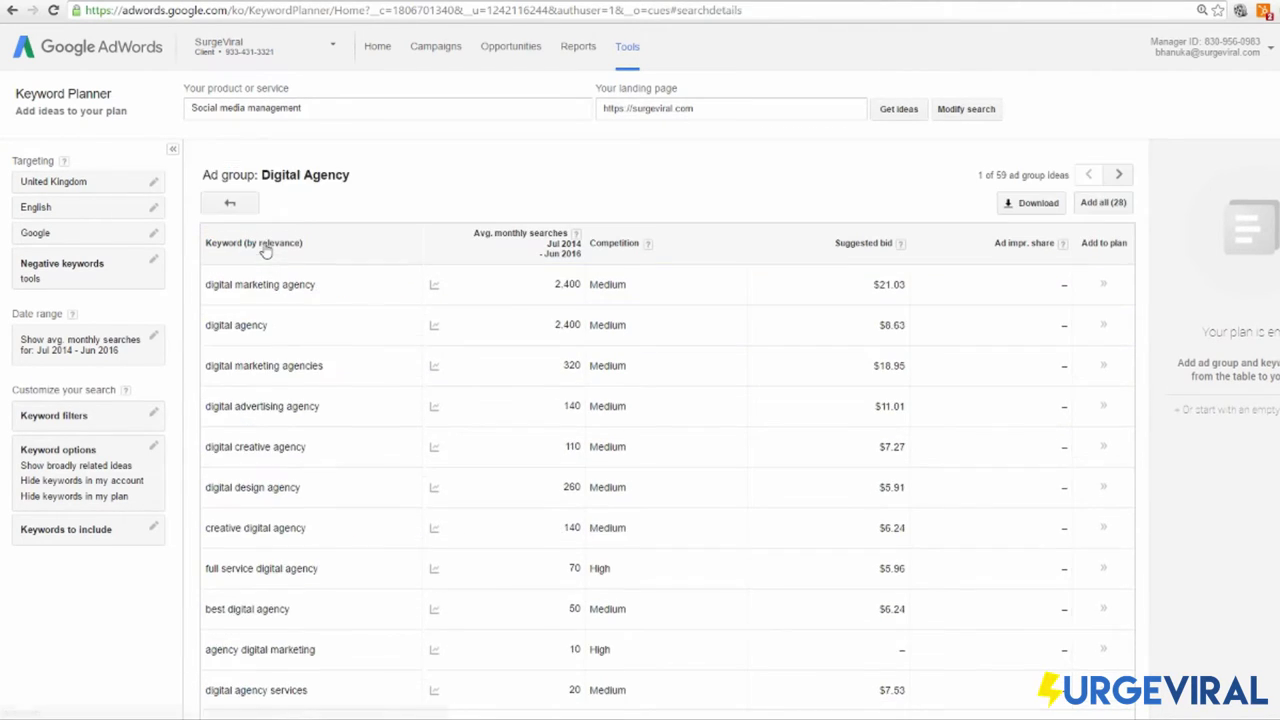
Step: Review the keywords in the Digital Agency ad group and view the monthly search trend of "leading digital agencies"
scroll(434, 330, "down", 5)
scroll(252, 370, "down", 6)
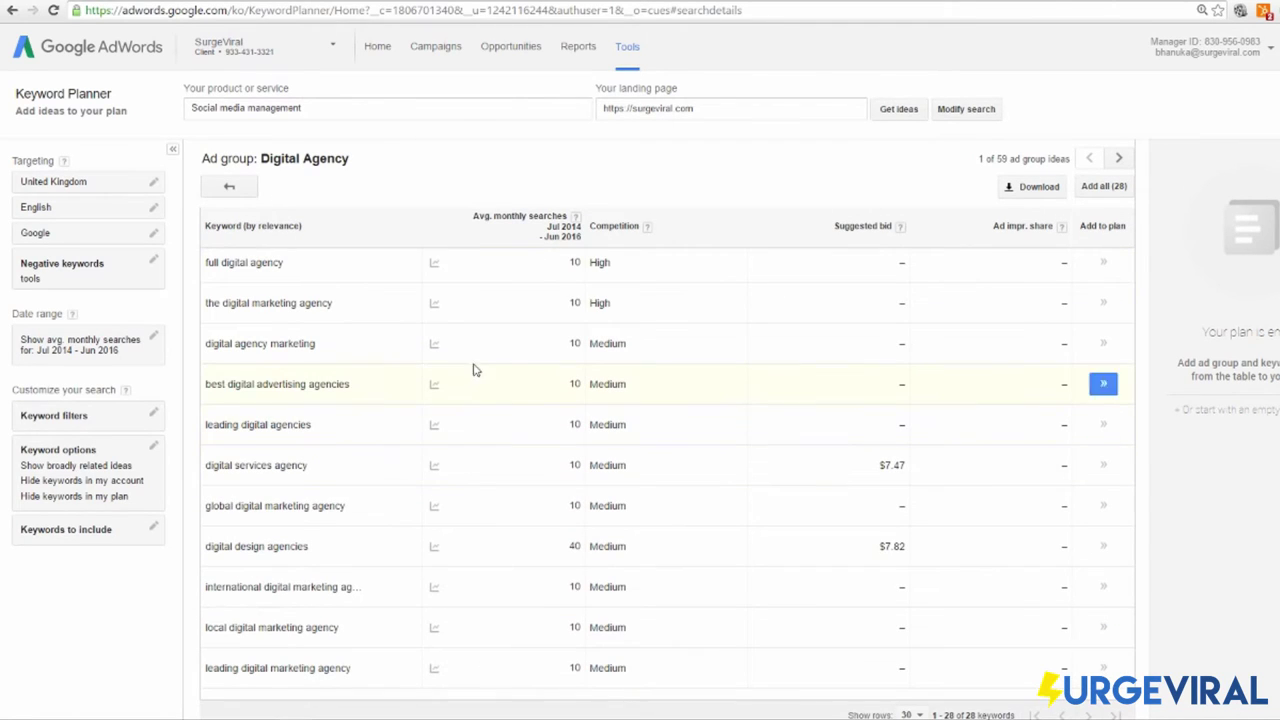
mouse_move(434, 350)
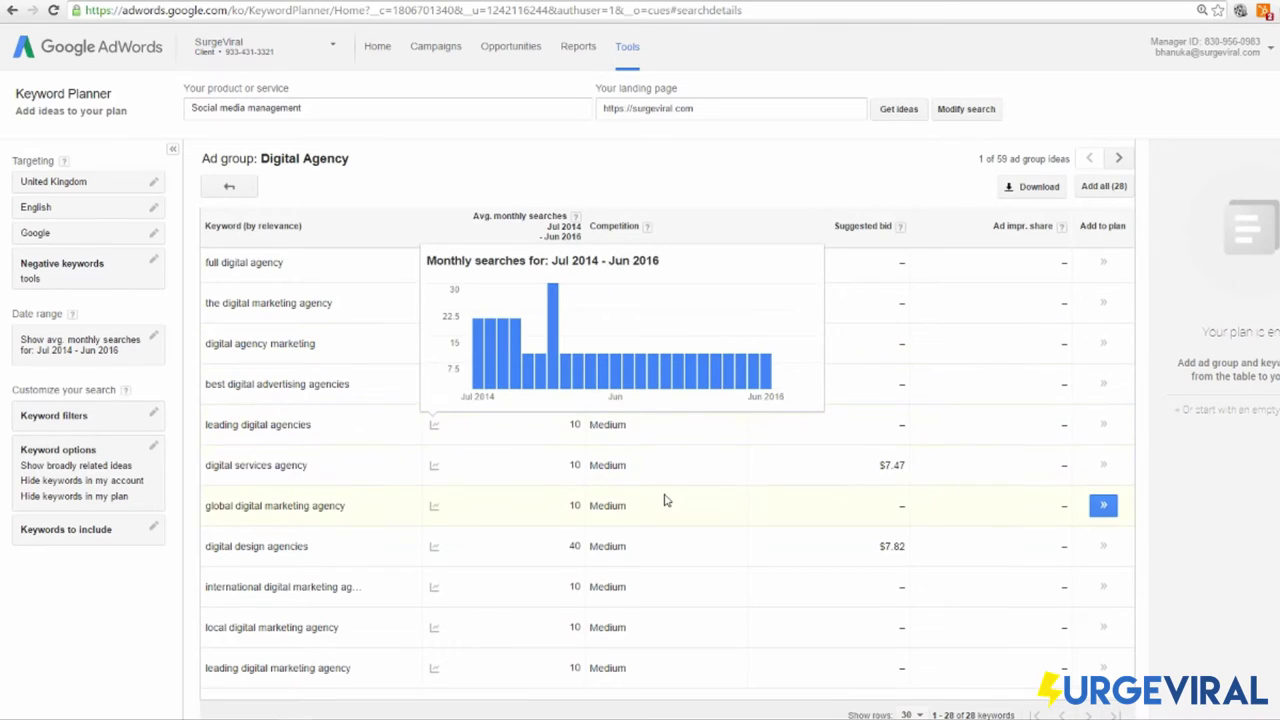
scroll(880, 460, "up", 3)
scroll(877, 479, "up", 10)
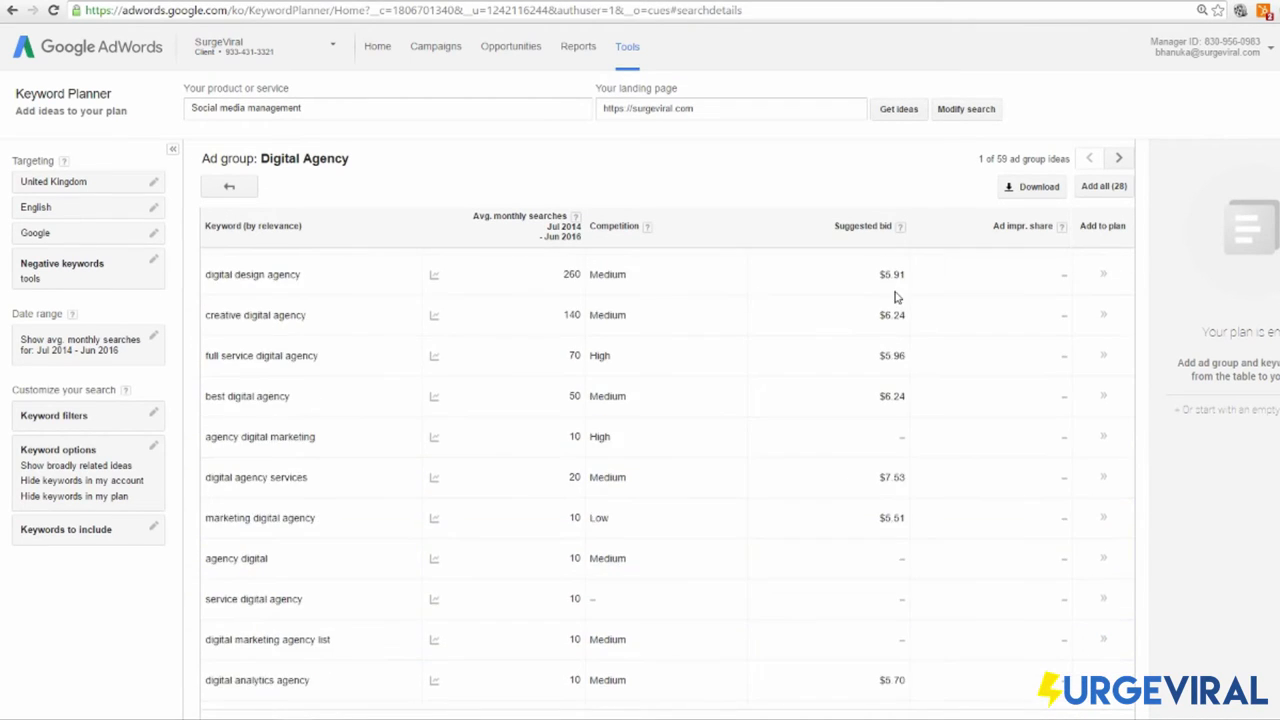
Step: Examine the searches, competition and suggested bid of "agency digital marketing" and read the explanation of suggested bid
left_click(905, 483)
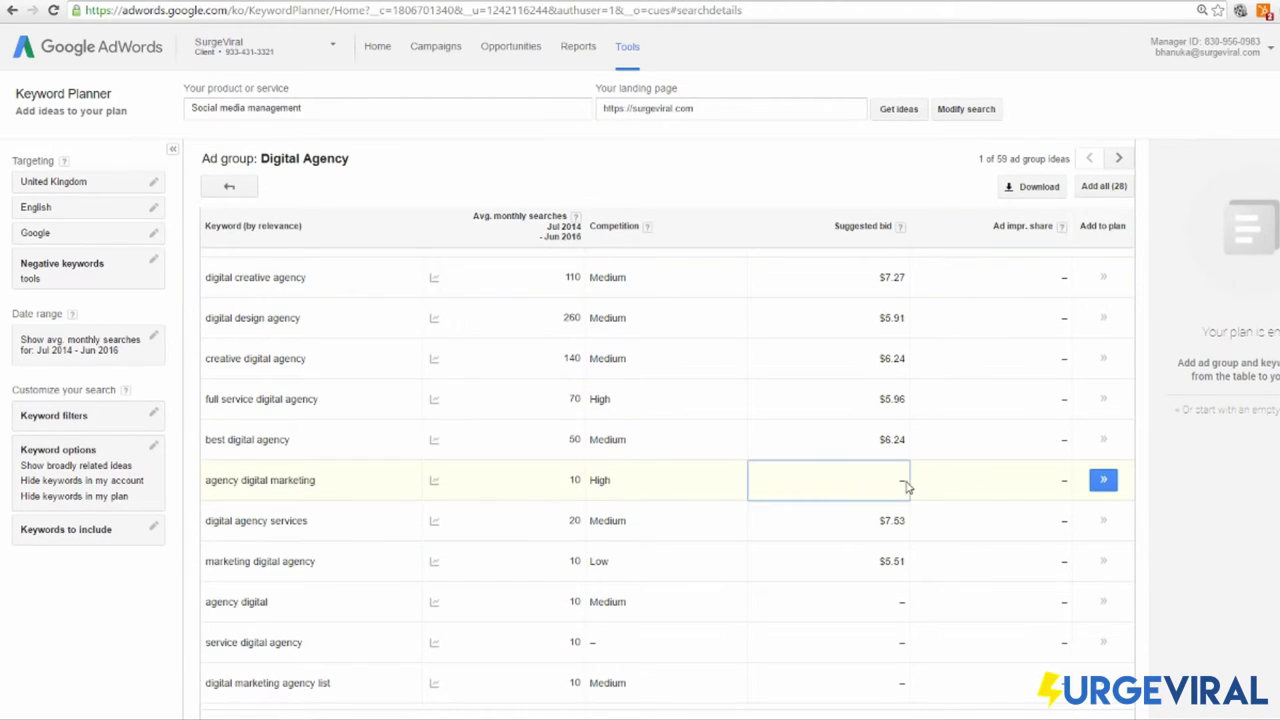
left_click_drag(618, 477, 212, 486)
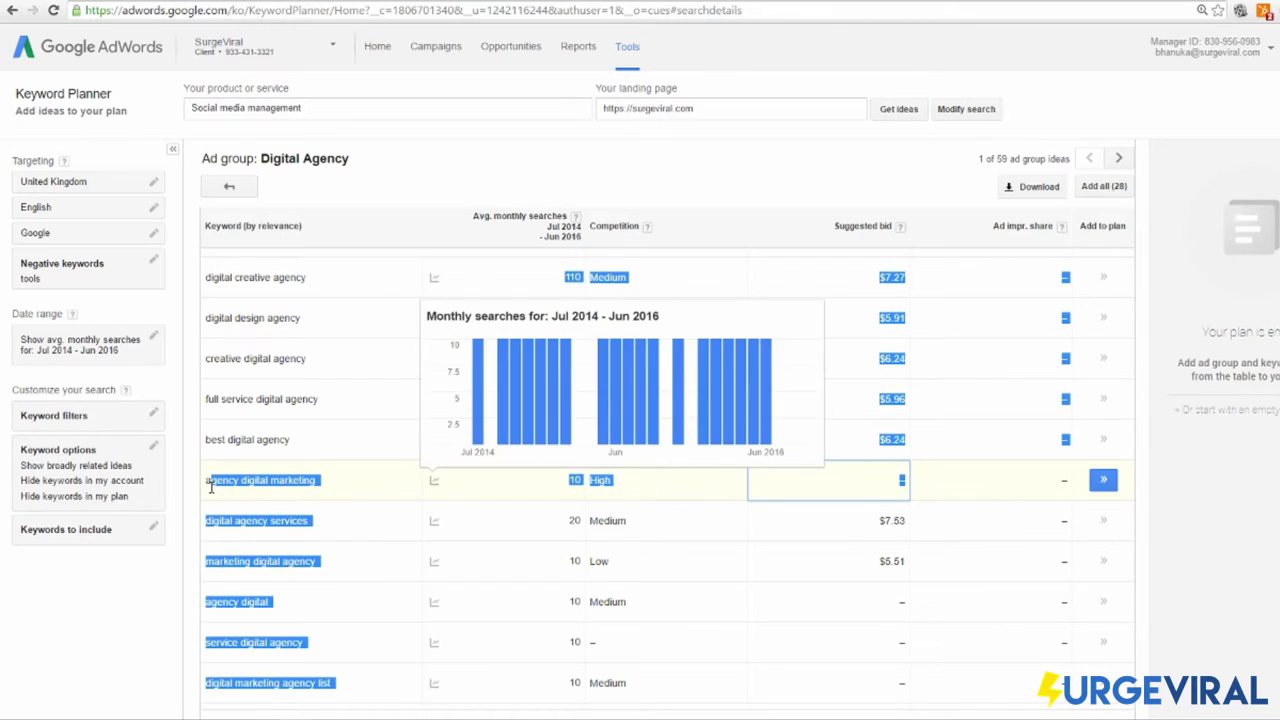
left_click(940, 472)
mouse_move(900, 227)
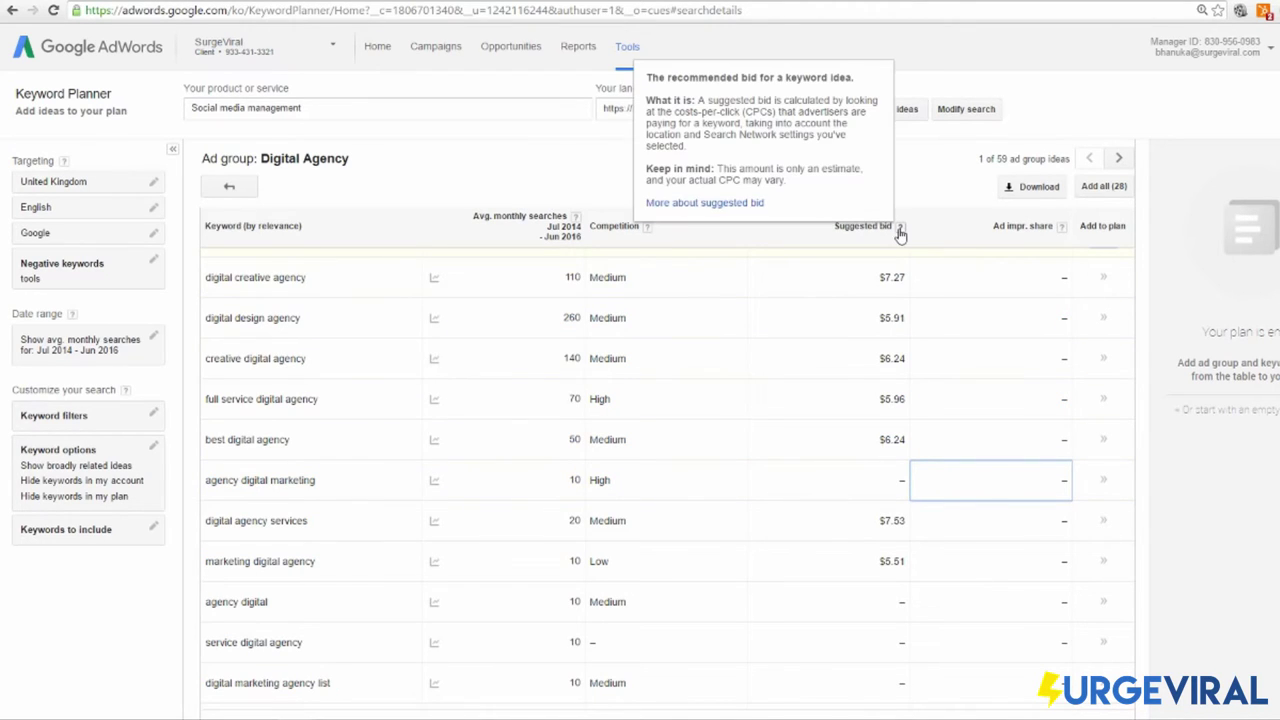
scroll(942, 310, "down", 3)
scroll(825, 365, "up", 2)
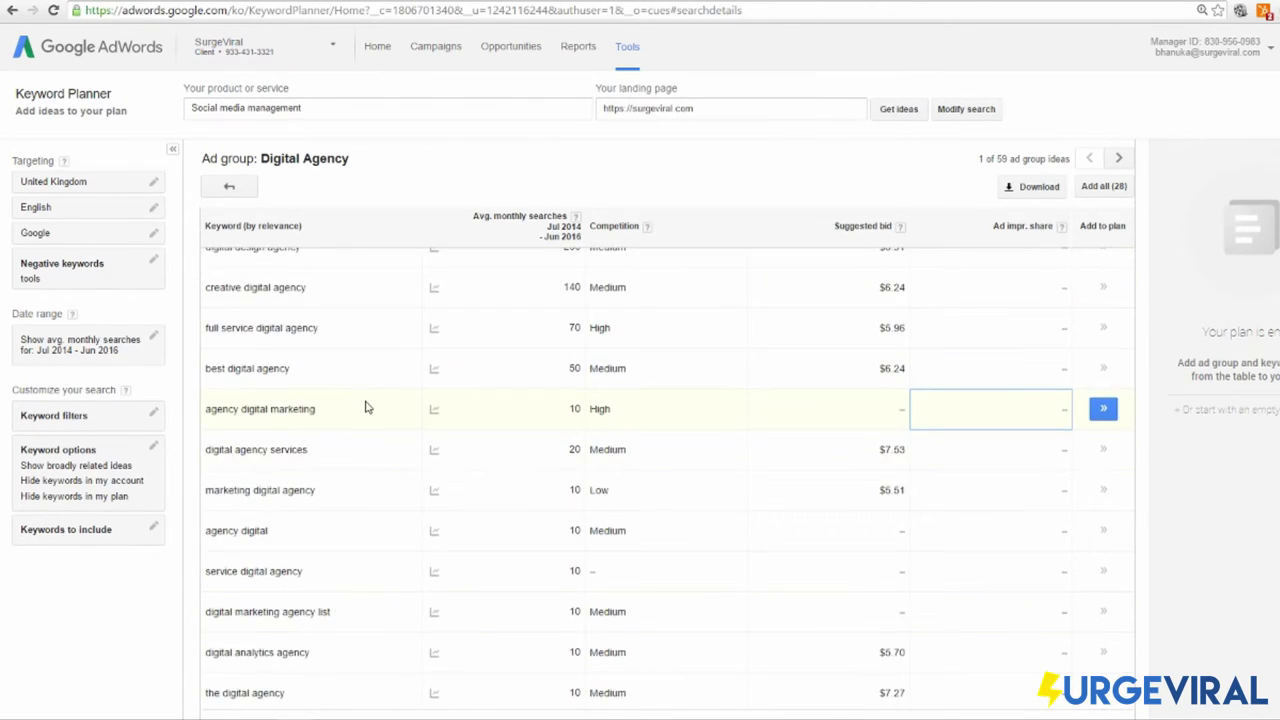
Step: Open "agency digital marketing" in Ad Preview and Diagnosis, preview its Google results page and look through the competing ads
left_click(322, 410)
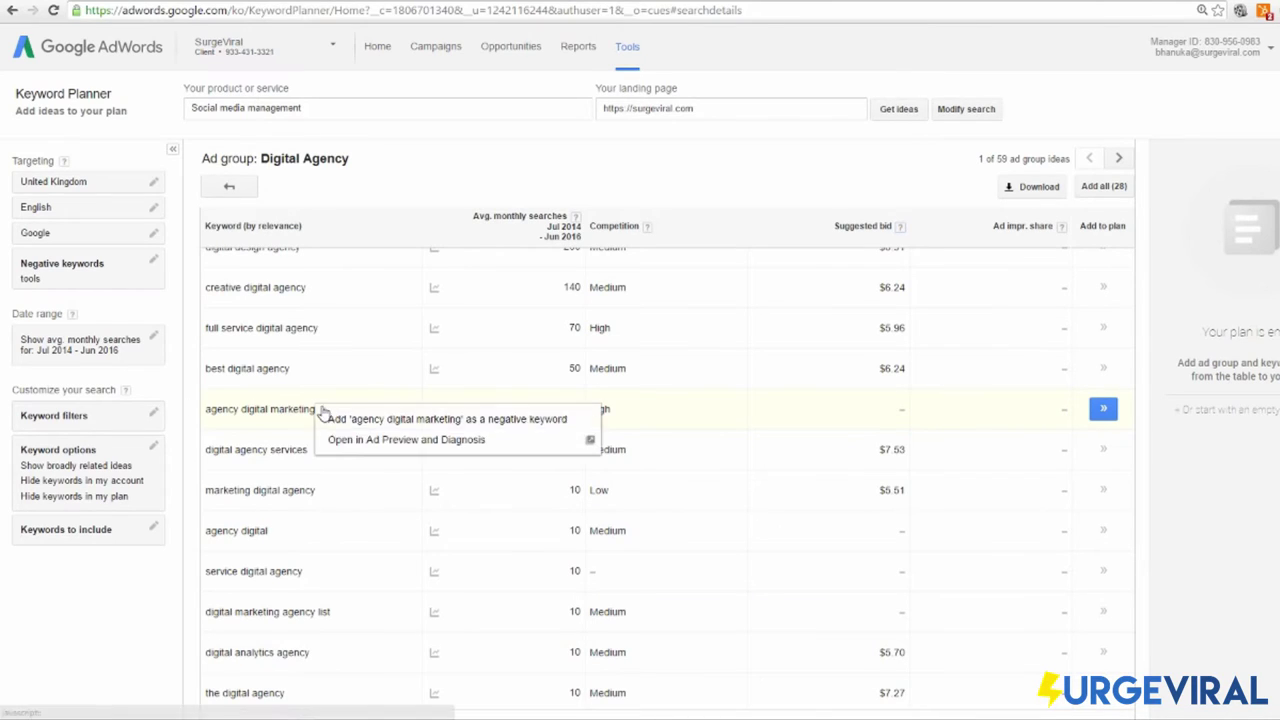
left_click(356, 441)
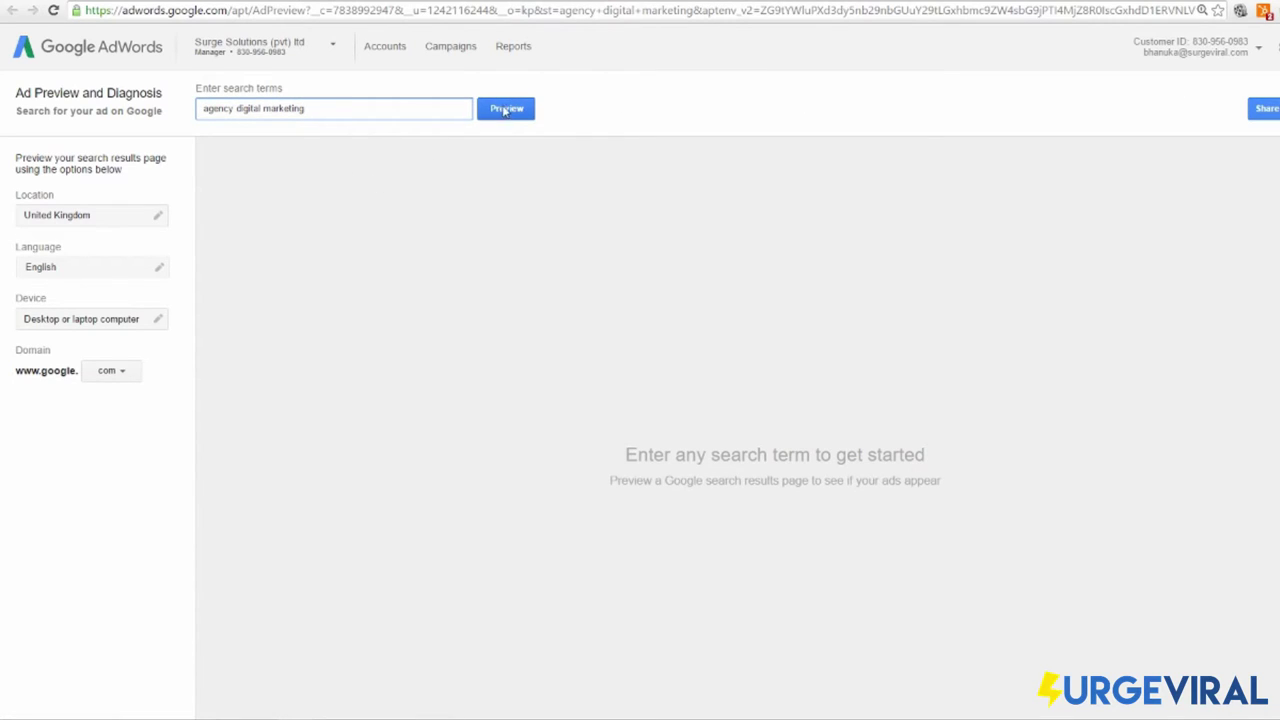
left_click(506, 110)
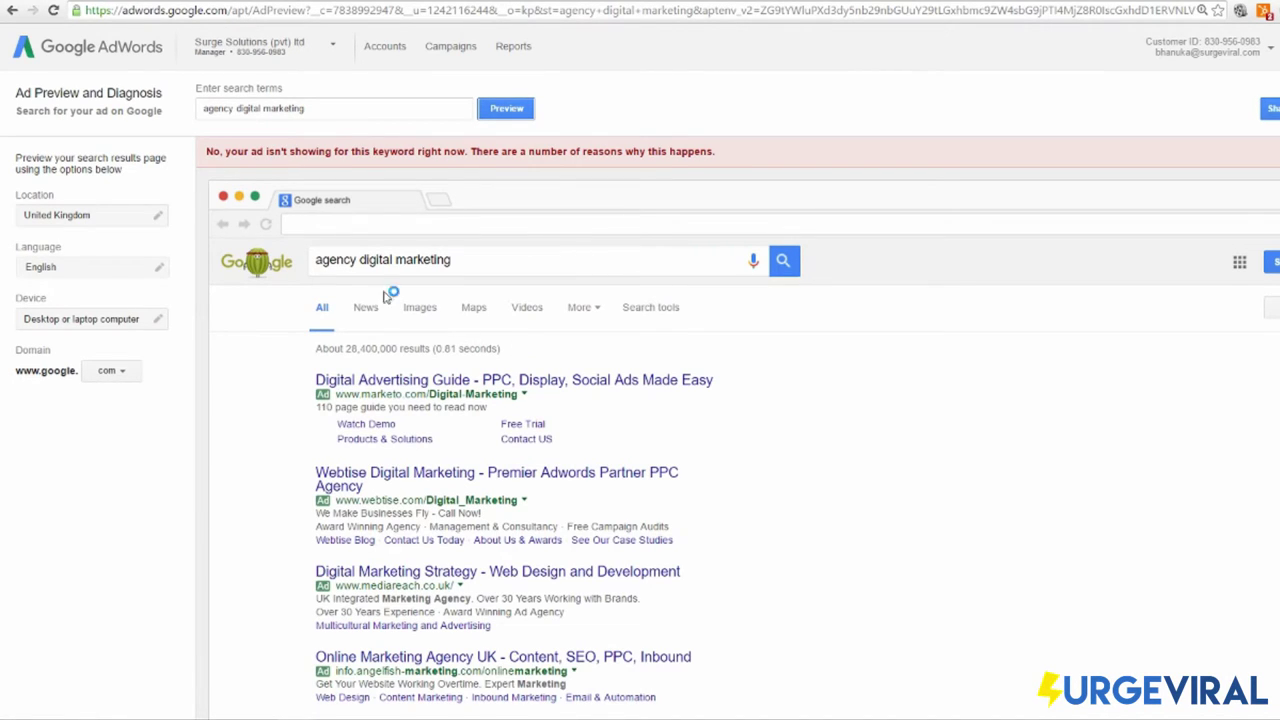
scroll(490, 336, "down", 2)
scroll(436, 412, "down", 2)
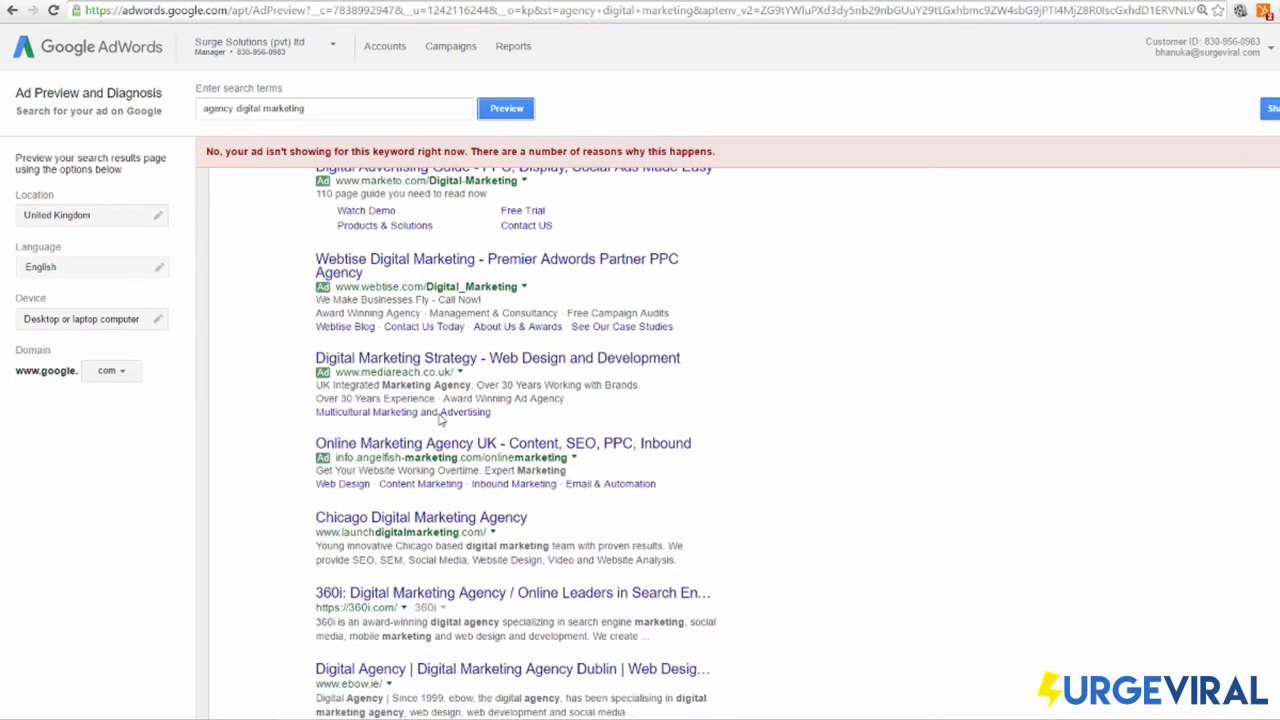
scroll(526, 455, "up", 2)
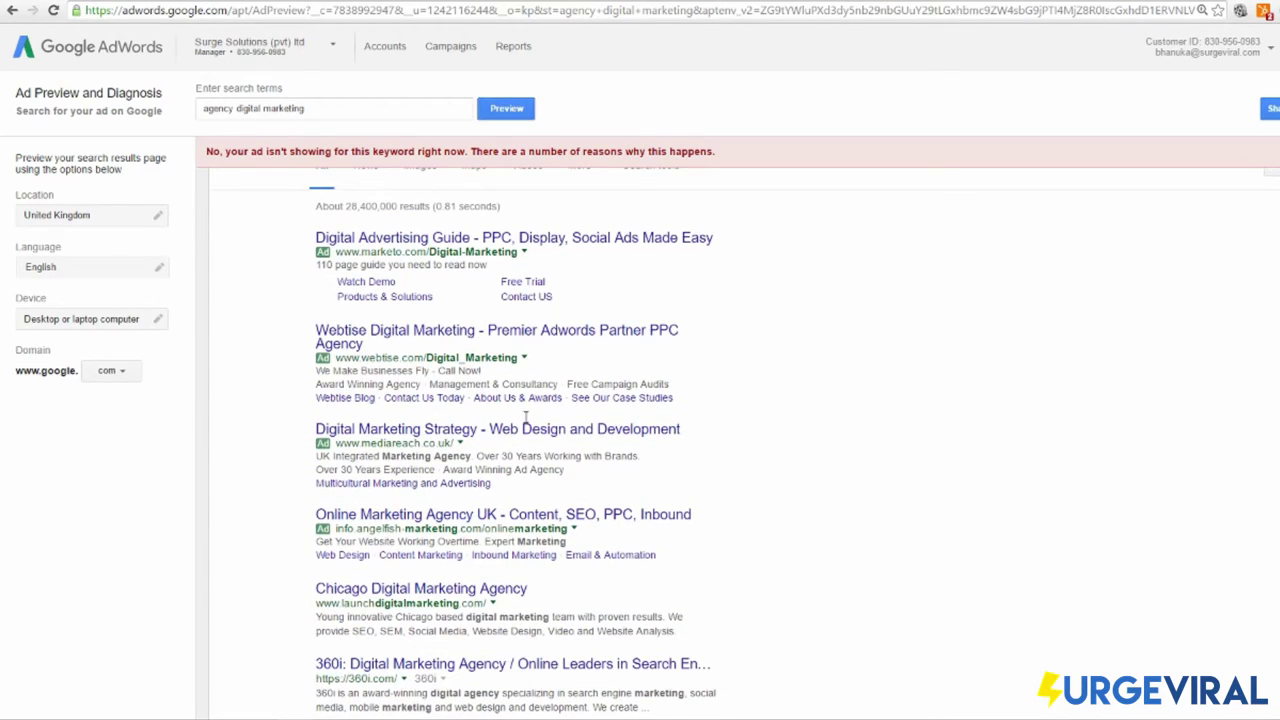
scroll(841, 431, "down", 3)
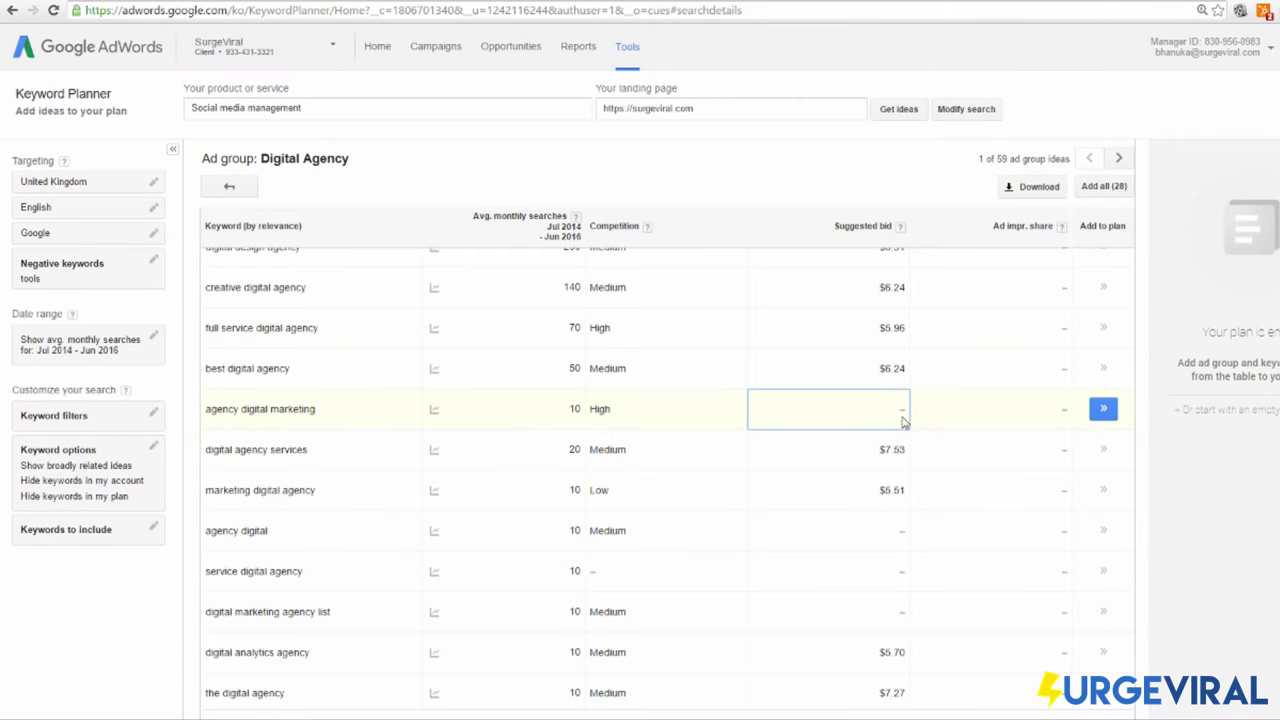
Step: Check the remaining Digital Agency keywords for missing suggested bids, and return to the list of ad group ideas
scroll(898, 395, "down", 3)
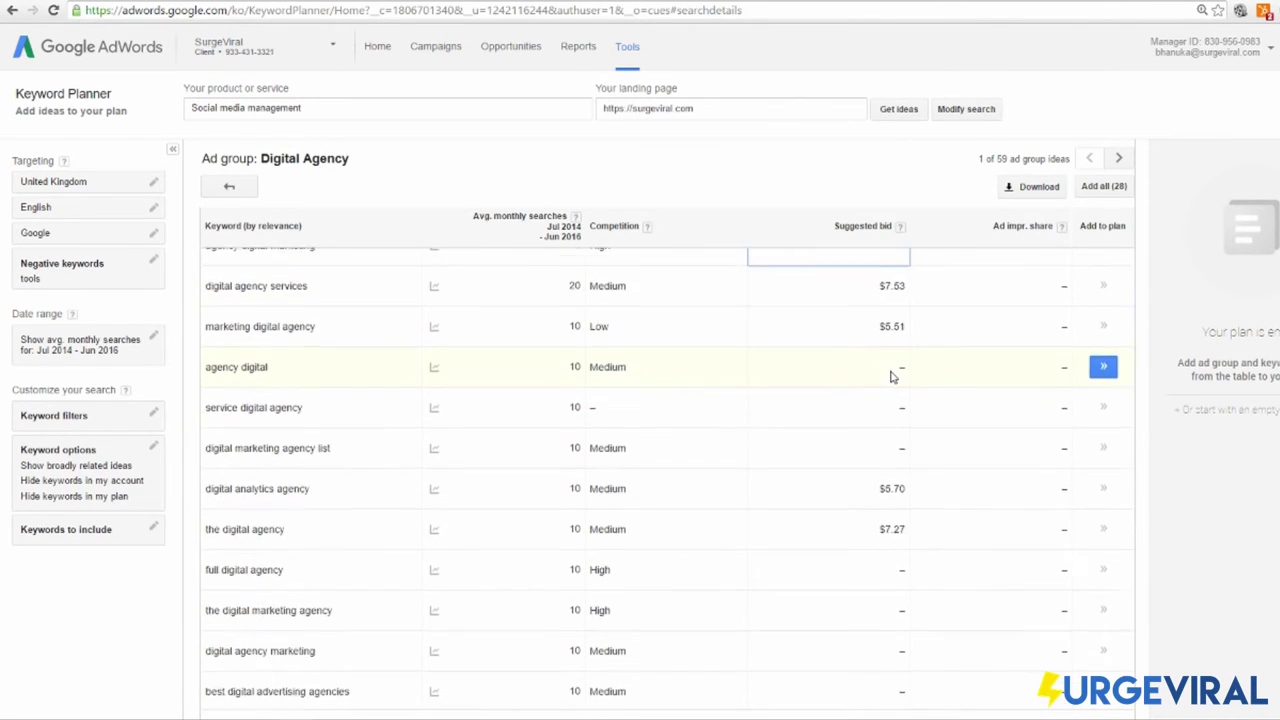
scroll(891, 372, "down", 3)
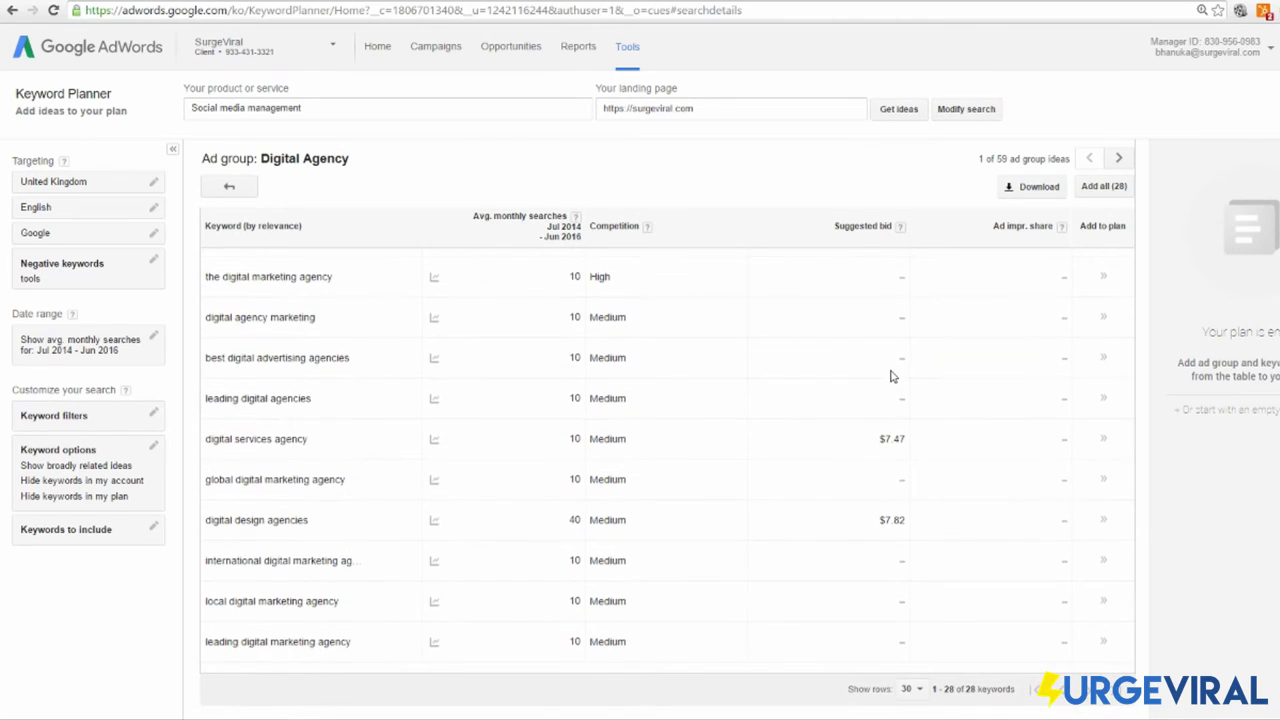
scroll(891, 372, "up", 3)
scroll(838, 388, "up", 1)
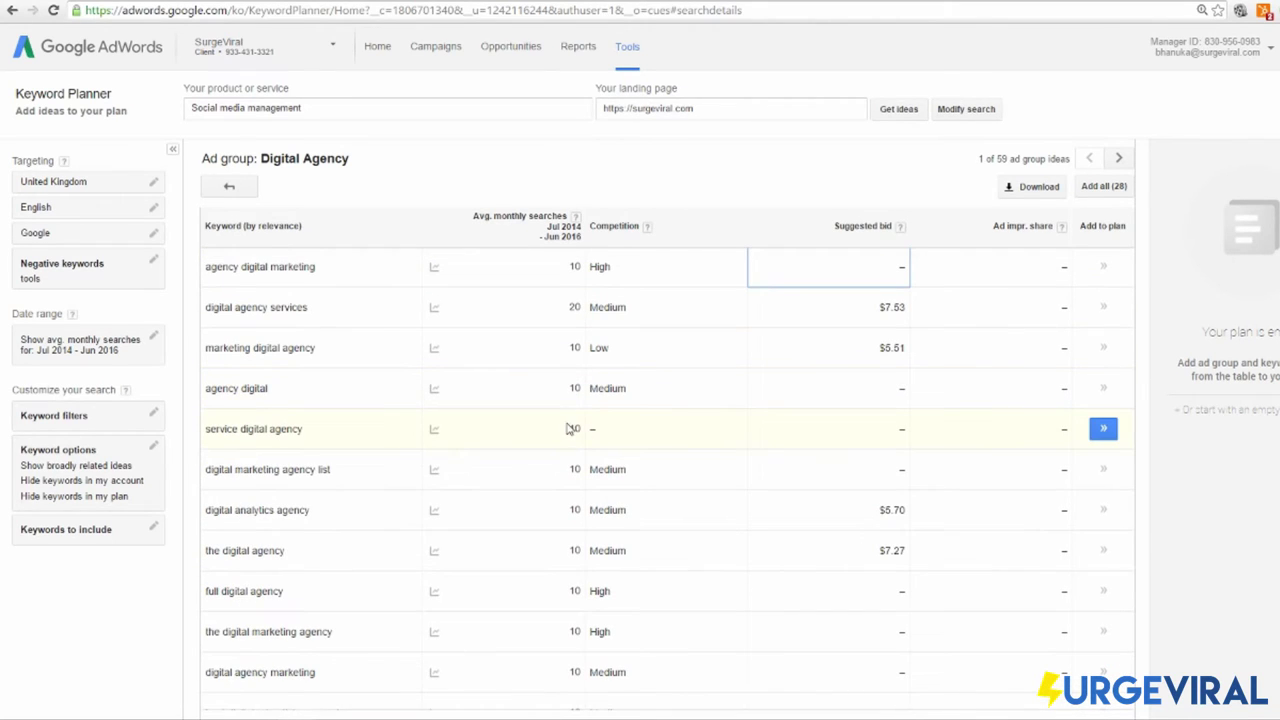
scroll(575, 428, "up", 5)
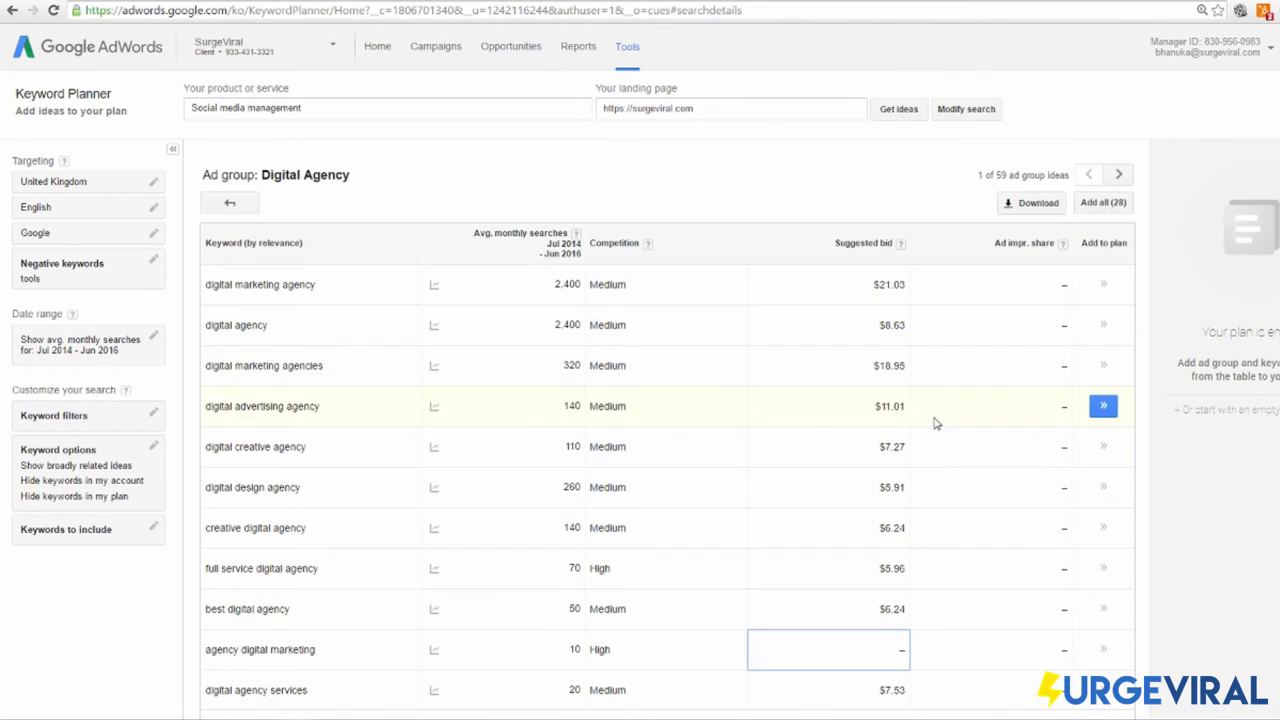
left_click(230, 203)
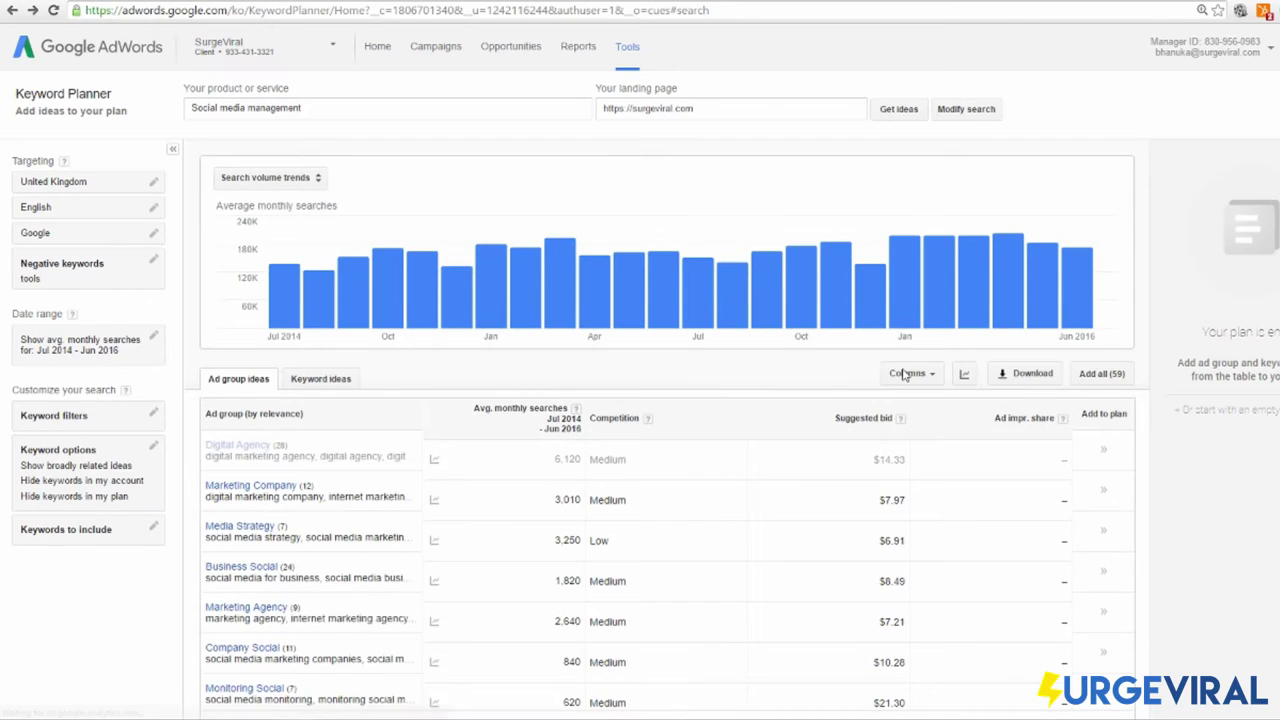
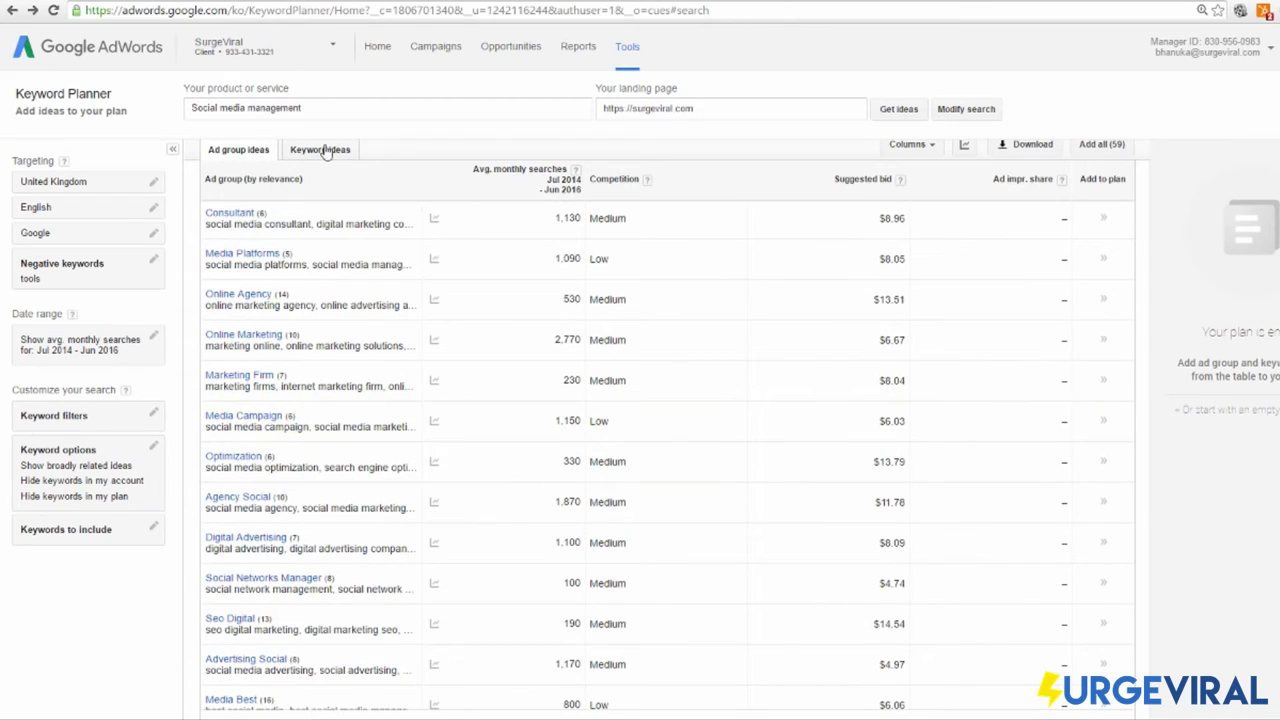
Step: Switch back to the keyword ideas and review the search volume chart and the lowest-bid keywords
left_click(330, 151)
scroll(665, 295, "down", 1)
scroll(673, 313, "down", 3)
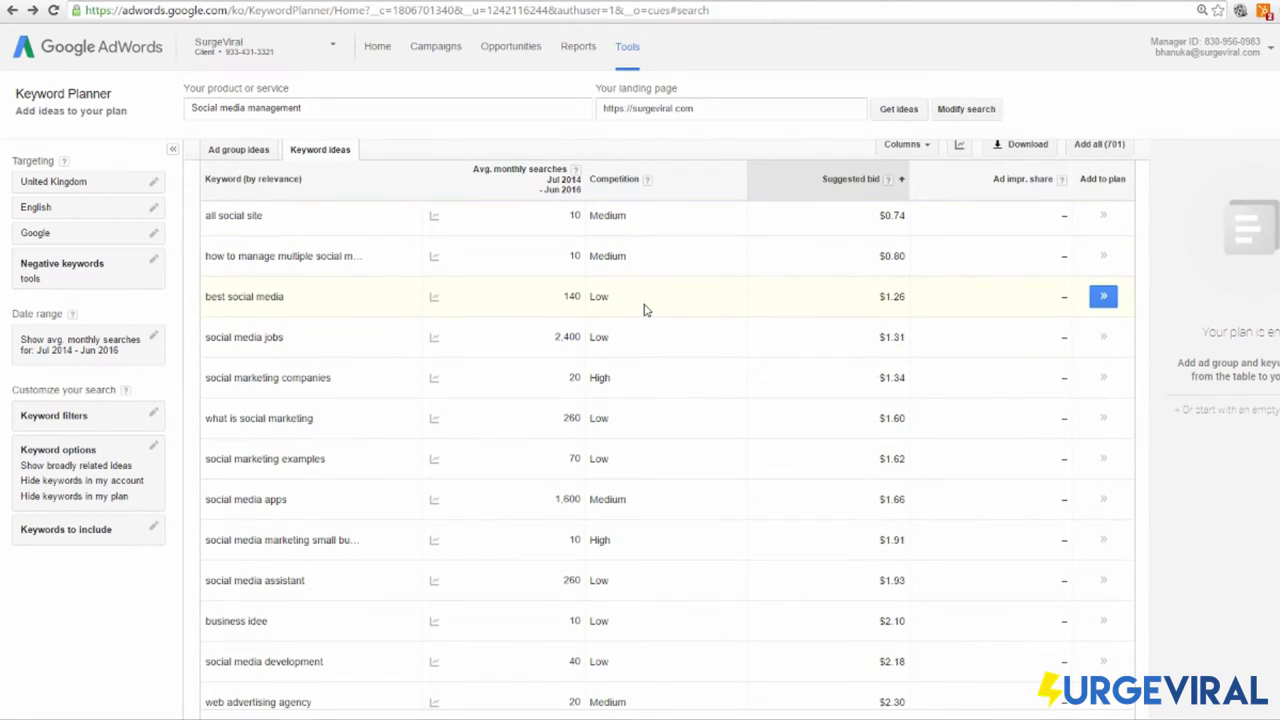
scroll(645, 310, "up", 4)
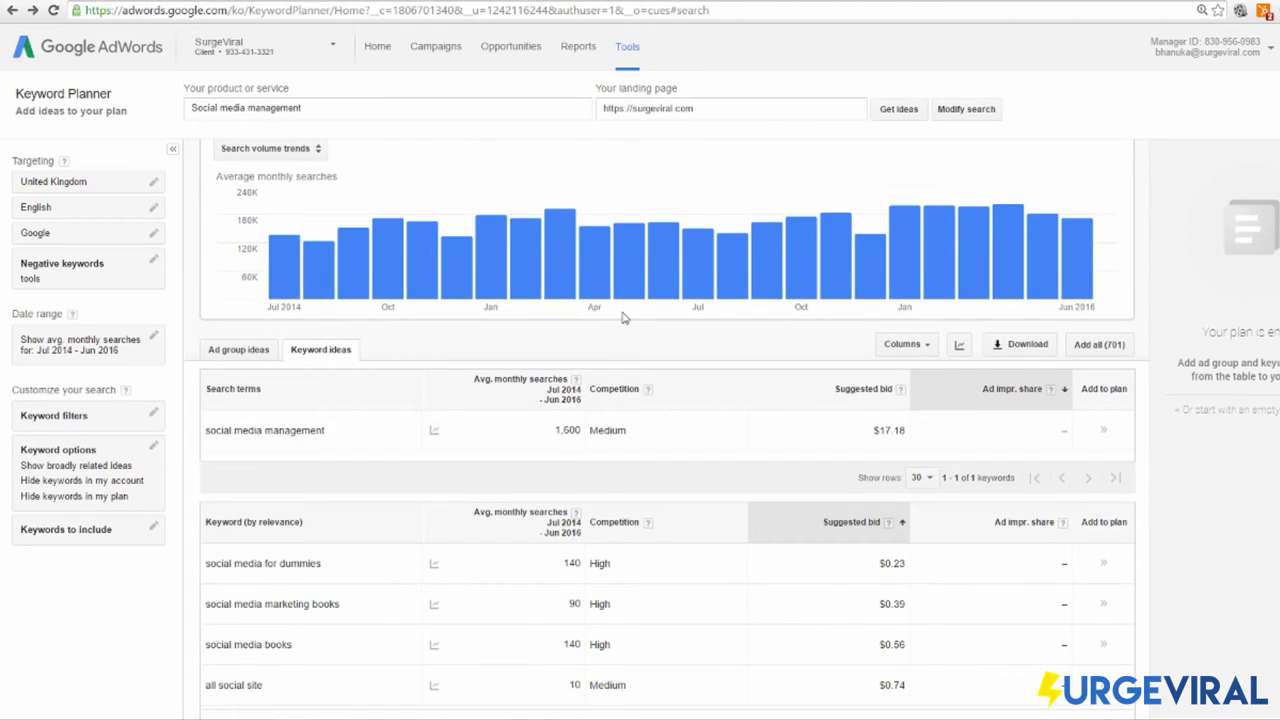
mouse_move(459, 287)
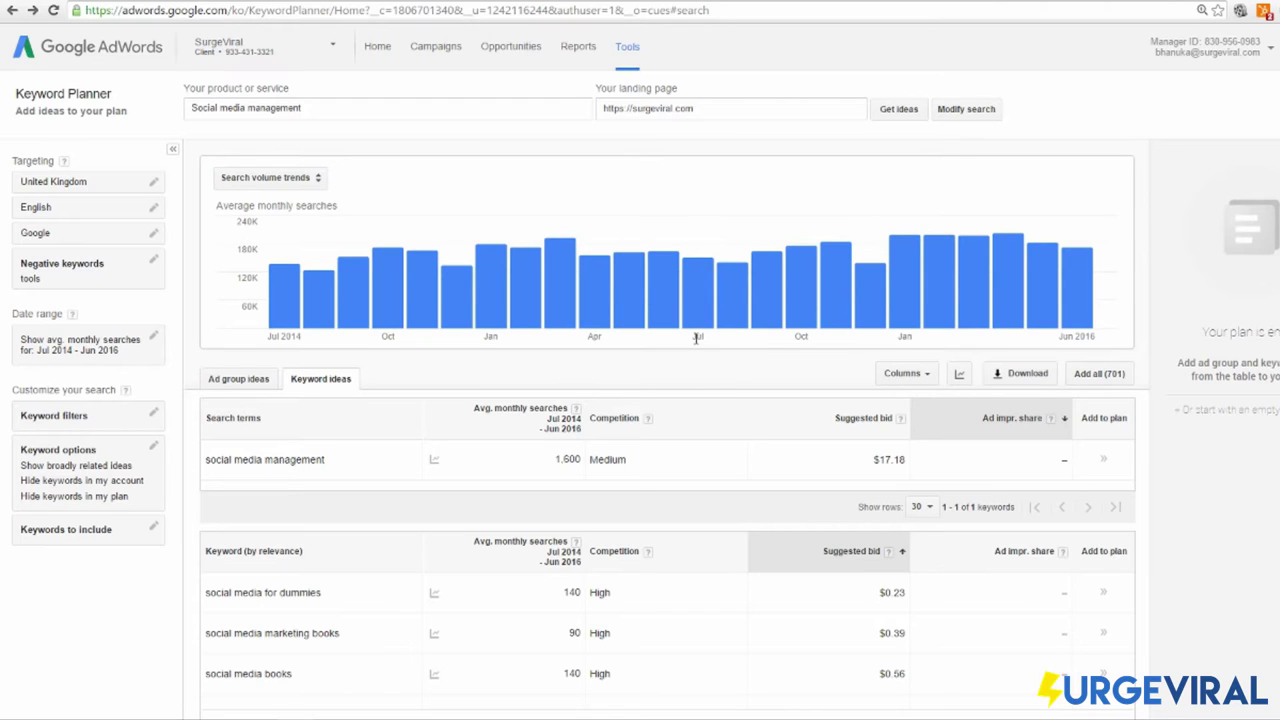
scroll(670, 240, "down", 3)
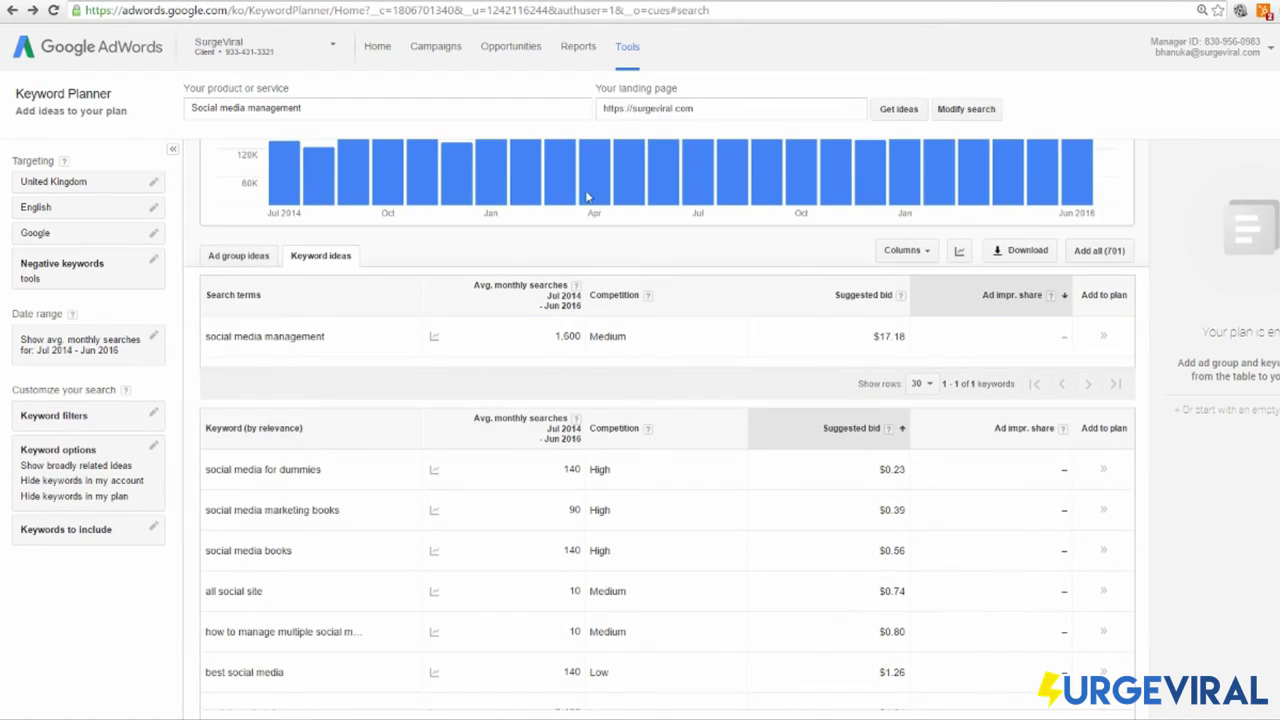
scroll(588, 197, "up", 1)
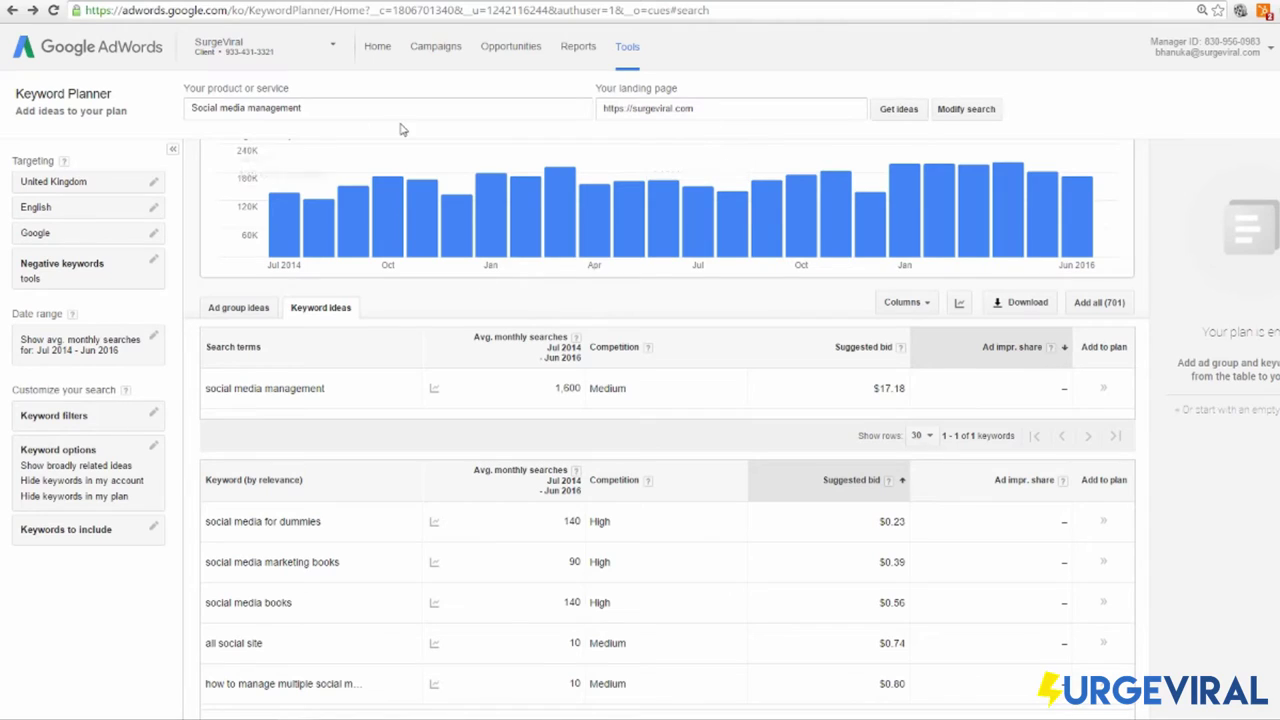
Step: Extend the product or service to "Social media management price" and get new keyword ideas
left_click(366, 106)
double_click(362, 106)
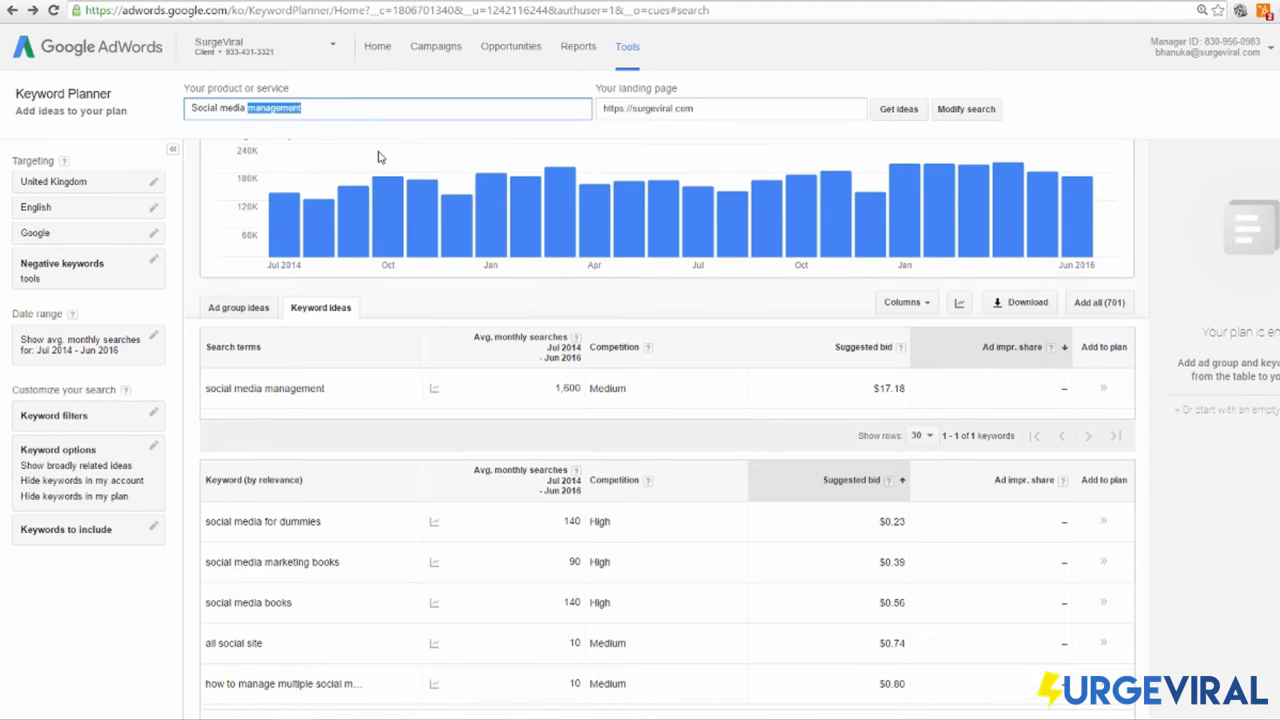
left_click(426, 106)
type("price")
key("Return")
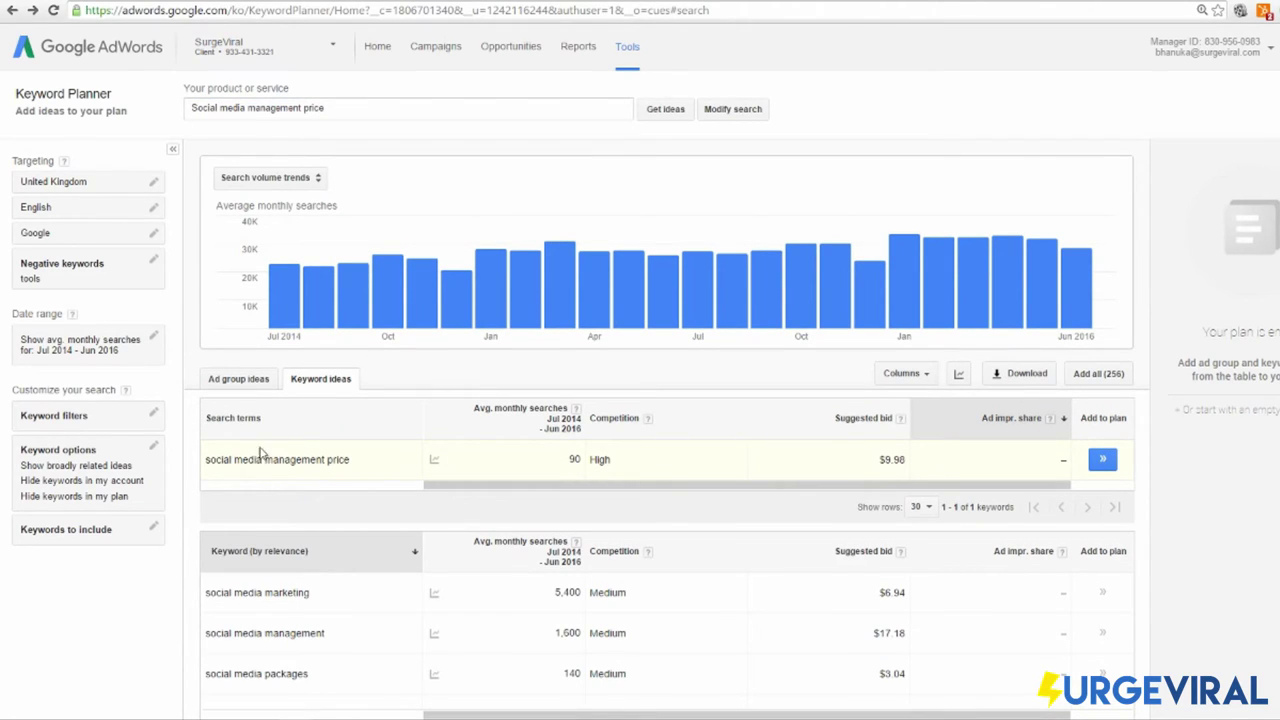
Step: Examine the suggested bid of "social media management price" and the monthly searches and competition of "social media packages"
left_click(868, 470)
scroll(938, 482, "down", 1)
scroll(938, 482, "down", 2)
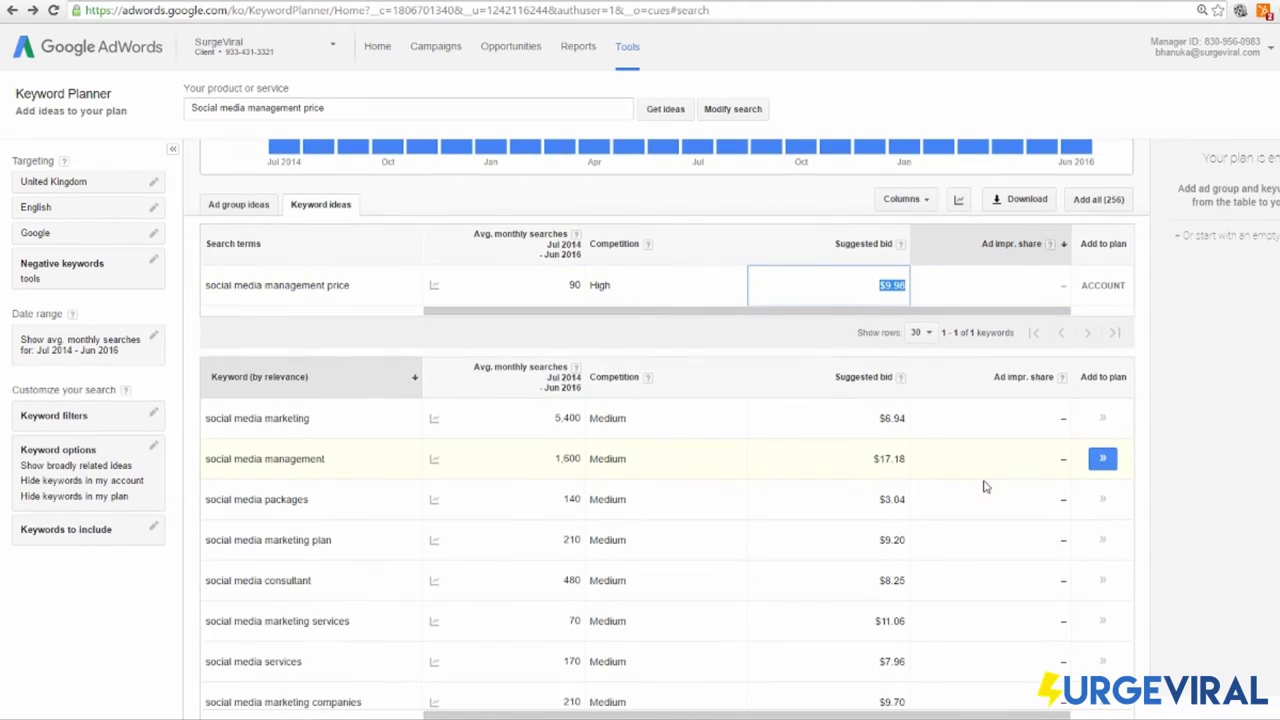
mouse_move(434, 464)
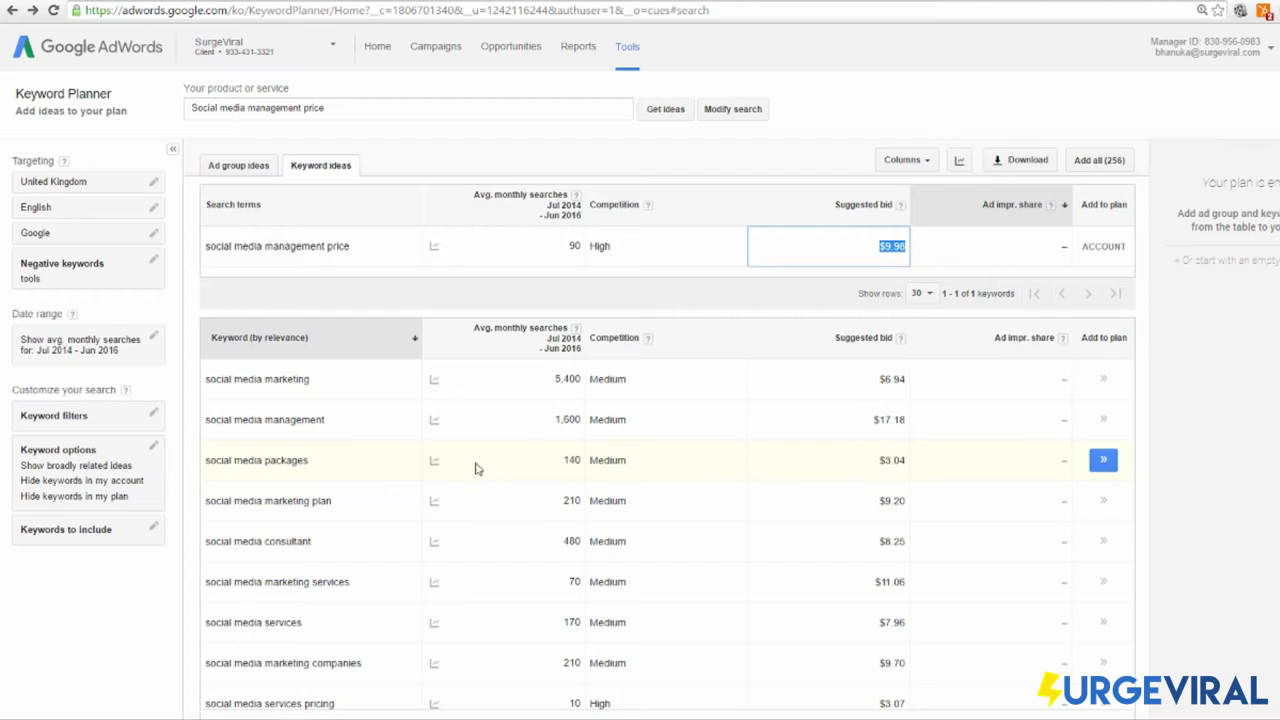
left_click_drag(586, 460, 547, 462)
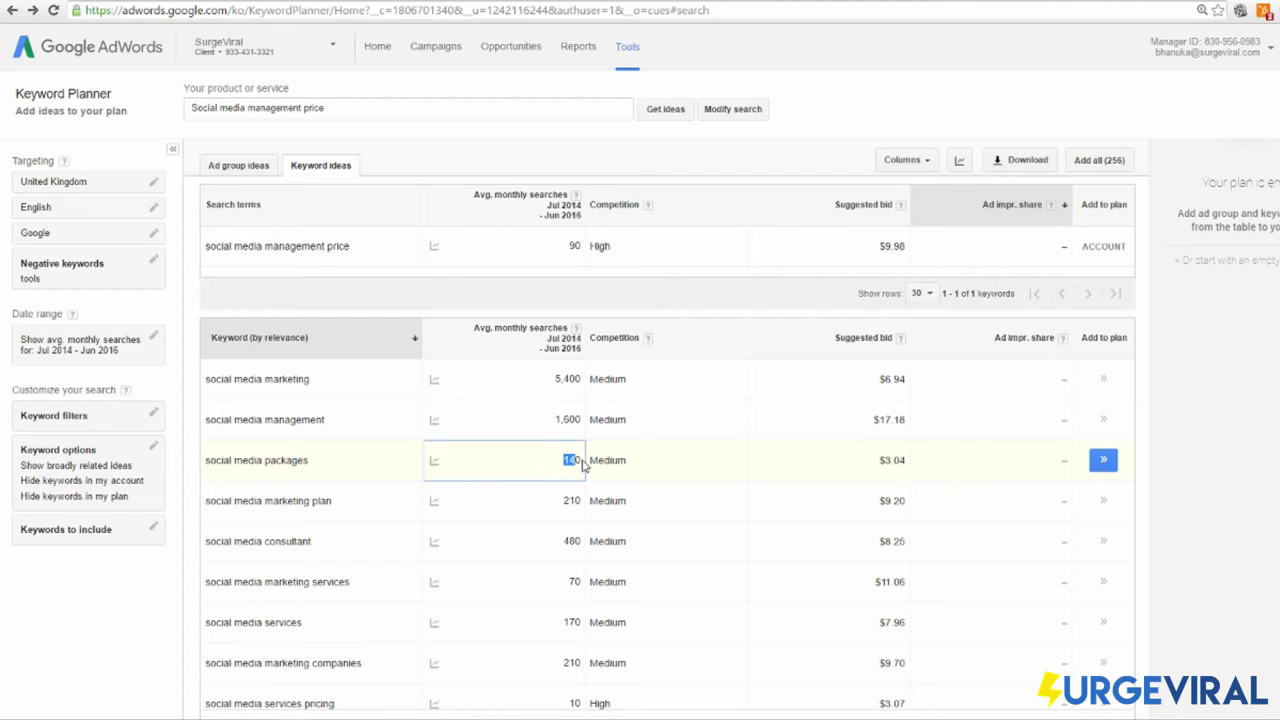
left_click(380, 456)
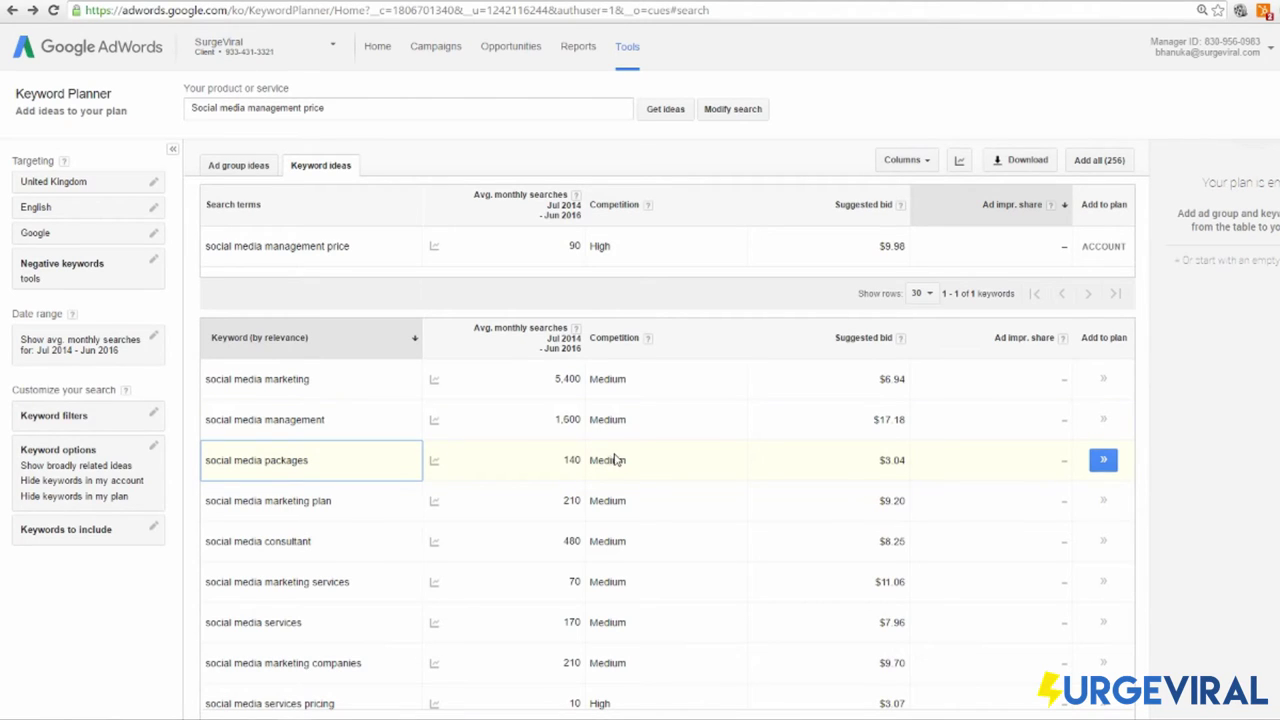
left_click_drag(666, 466, 534, 463)
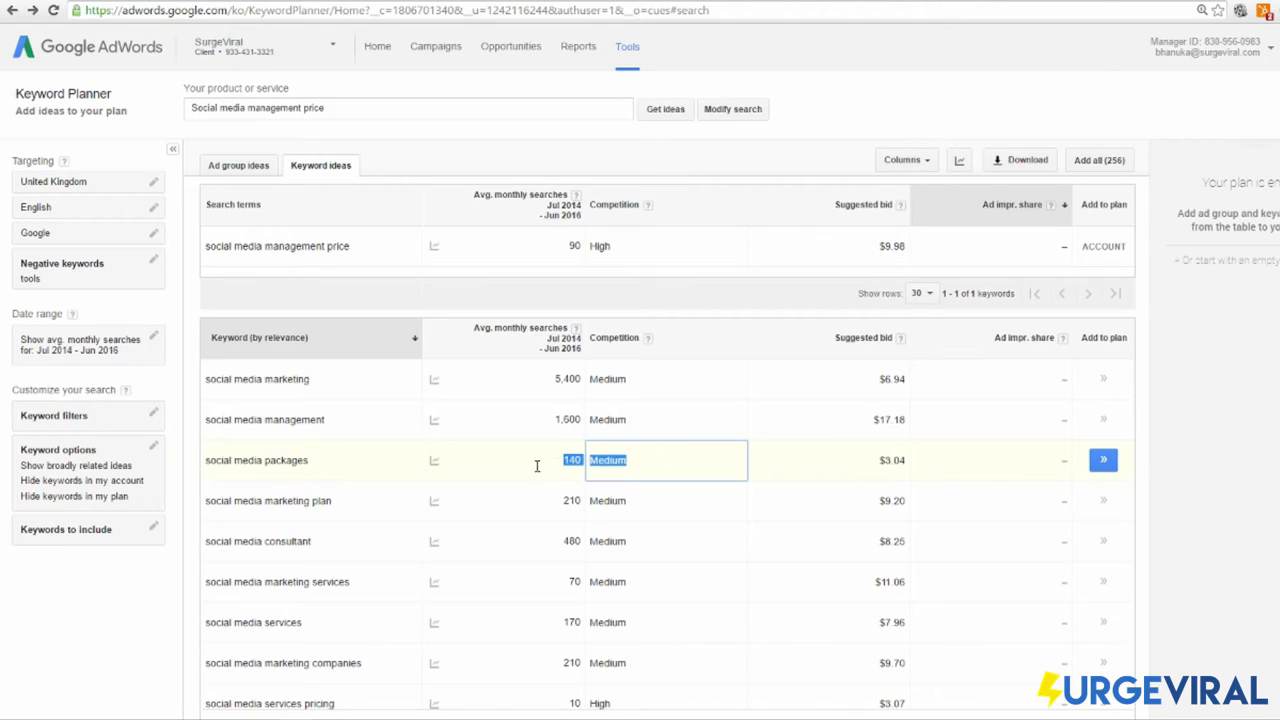
scroll(860, 440, "down", 1)
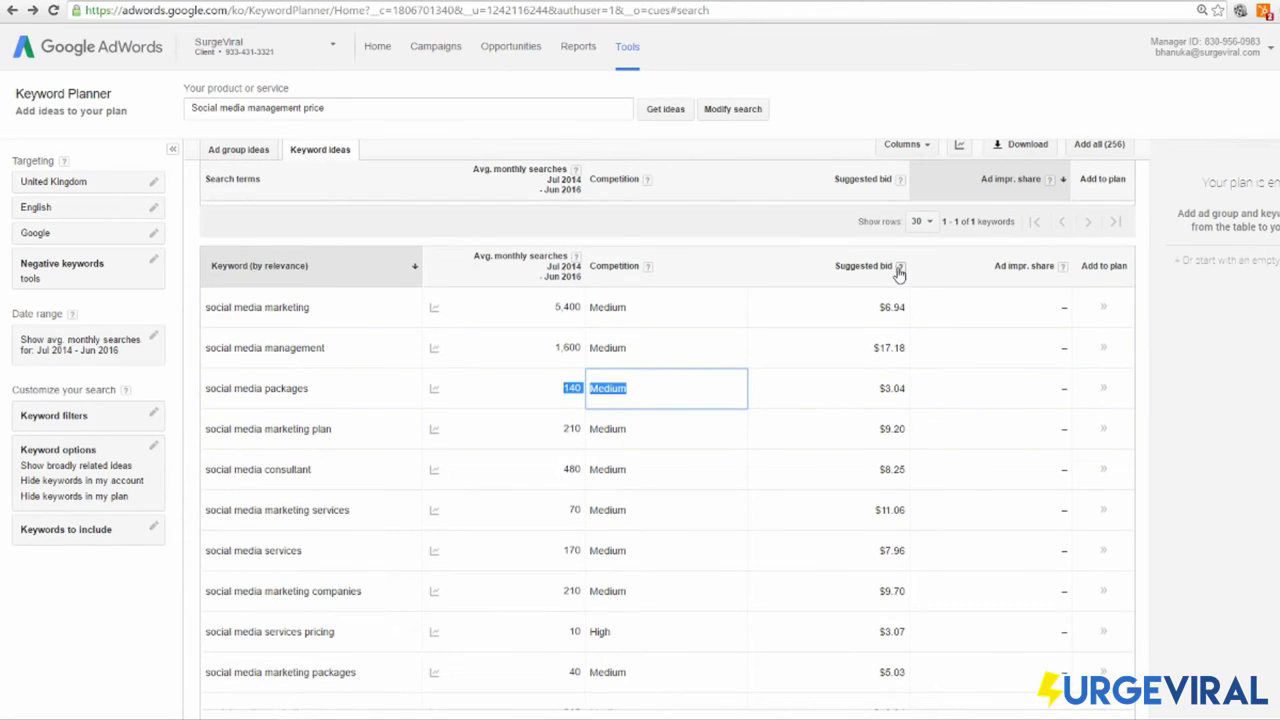
left_click(316, 388)
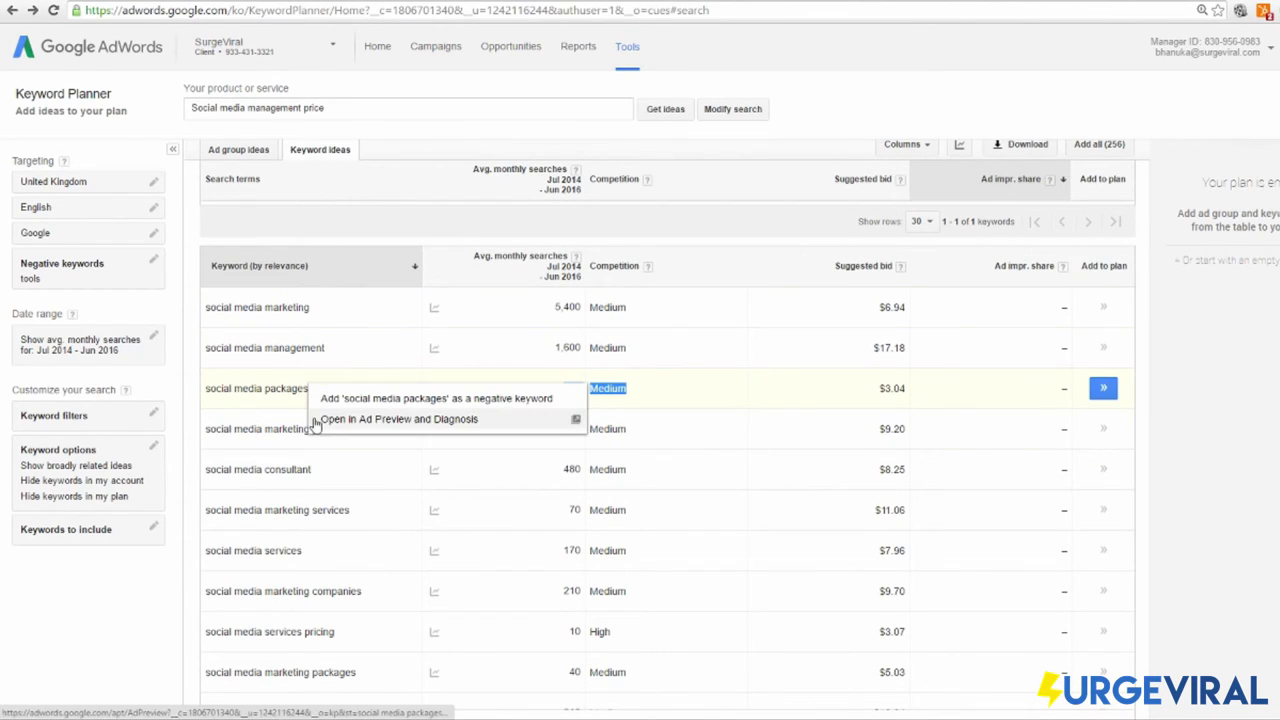
left_click(336, 419)
key("ctrl+w")
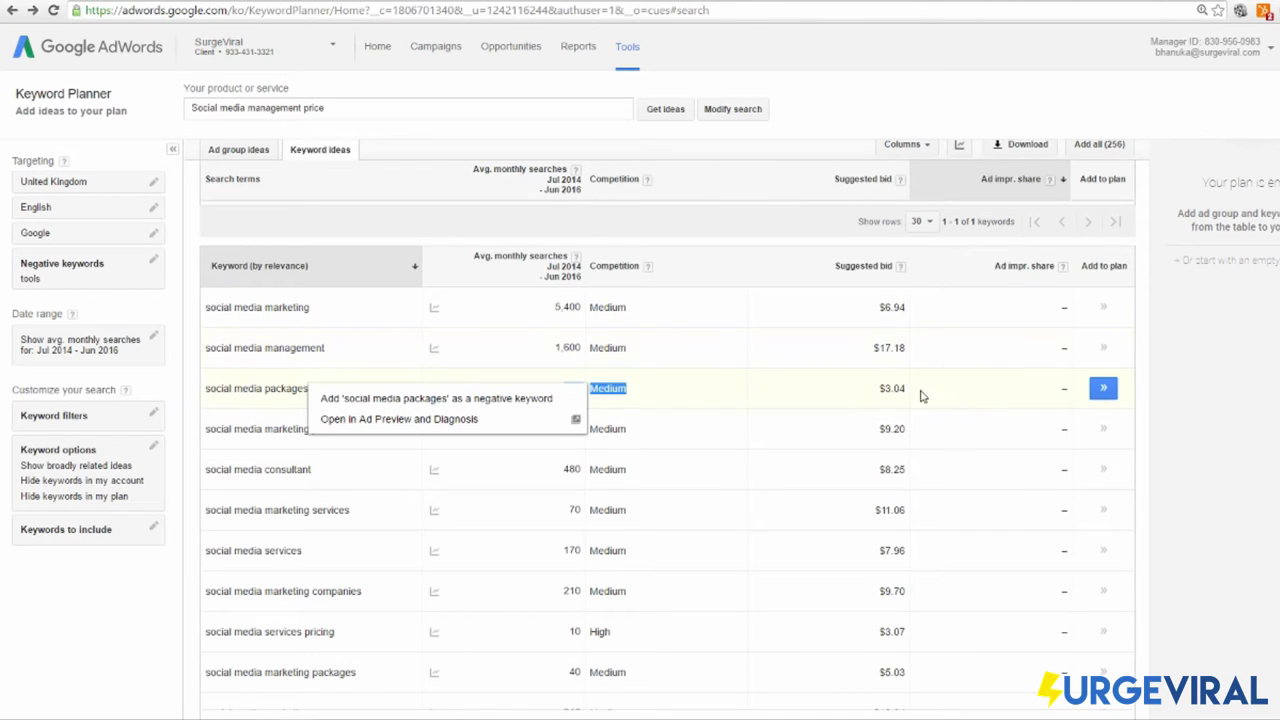
Step: Examine the suggested bid and the monthly search volume chart of the keyword "social media packages"
left_click(883, 392)
double_click(883, 392)
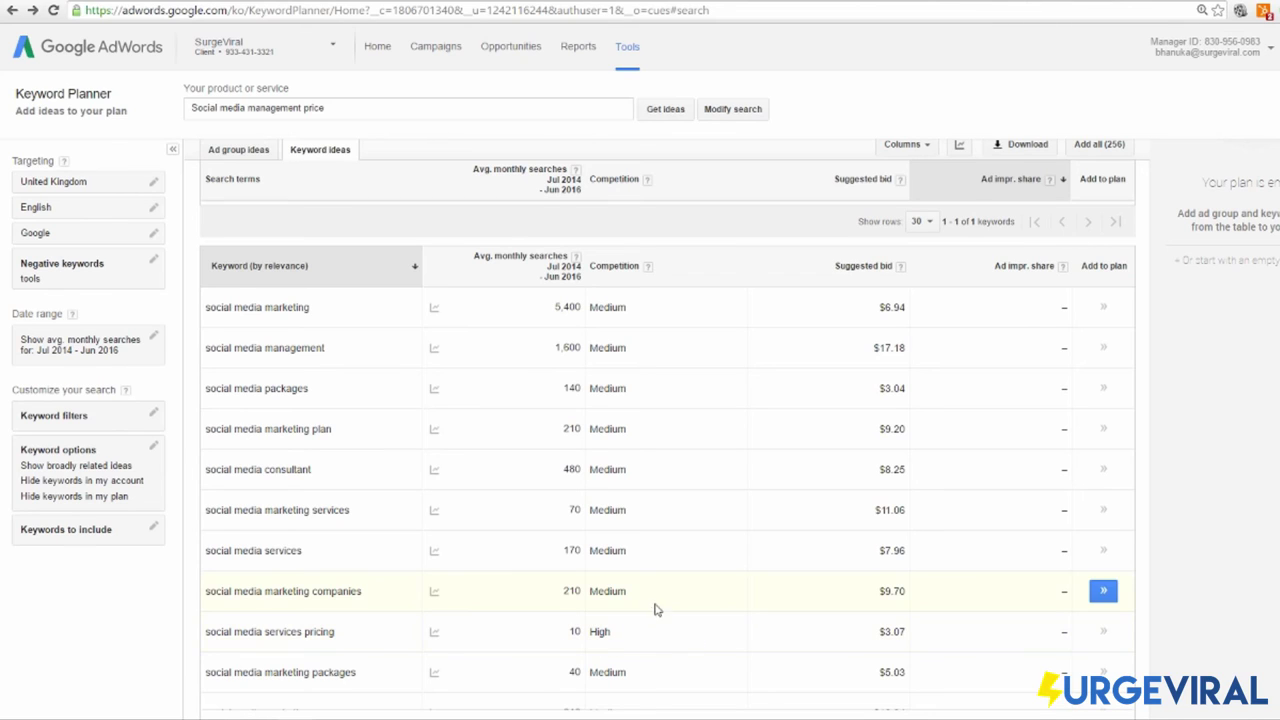
mouse_move(434, 391)
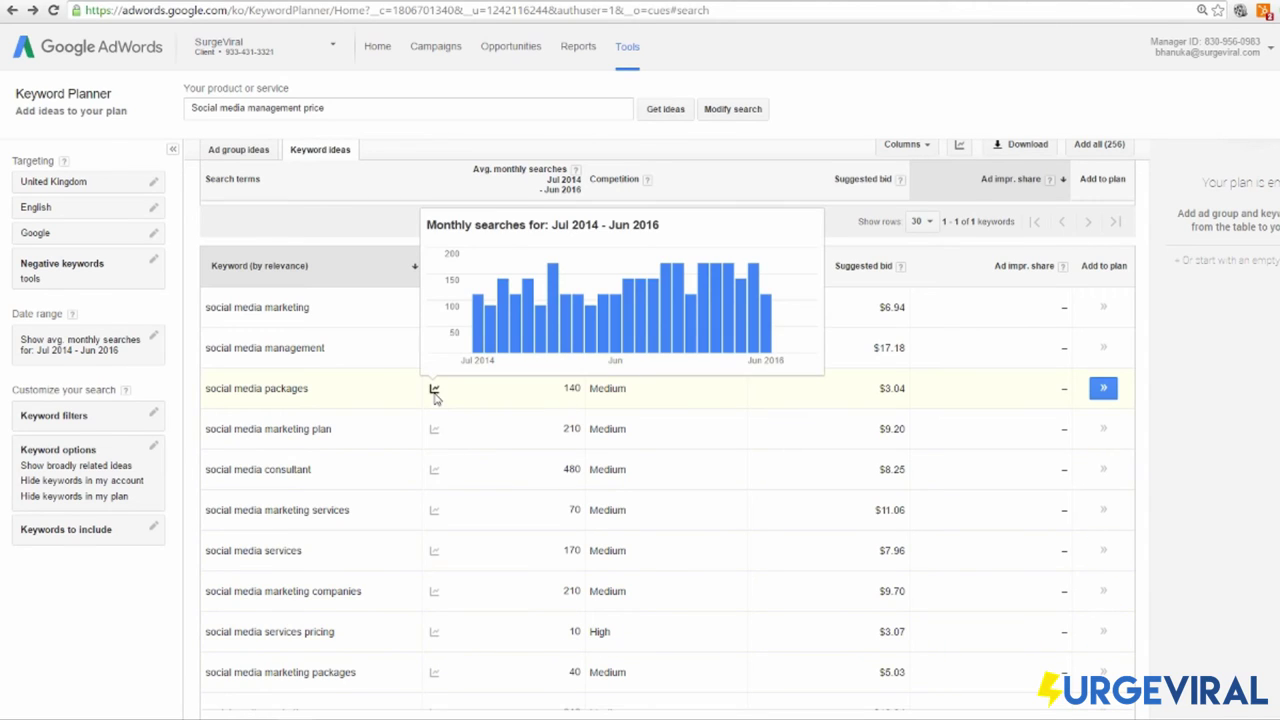
Step: Open "social media packages" in Ad Preview and Diagnosis, set the Google domain to co.uk, and preview the search results
left_click(306, 392)
left_click(340, 421)
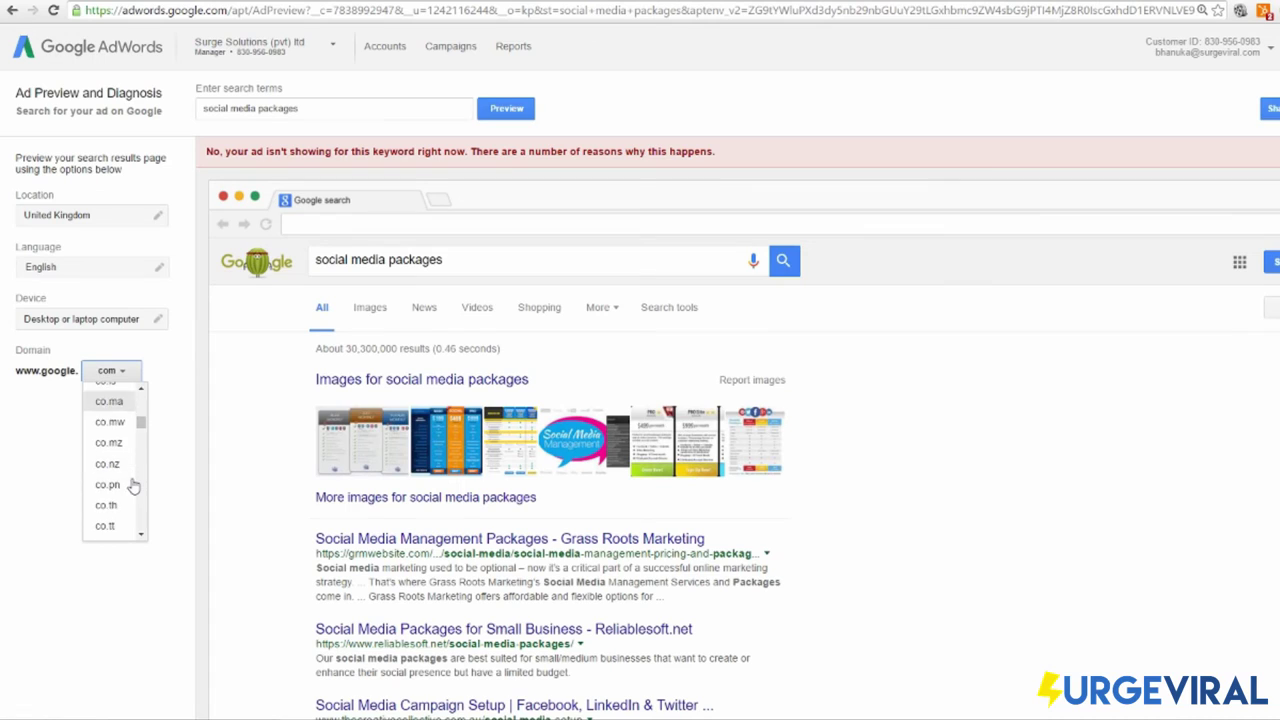
scroll(125, 470, "down", 4)
left_click(118, 447)
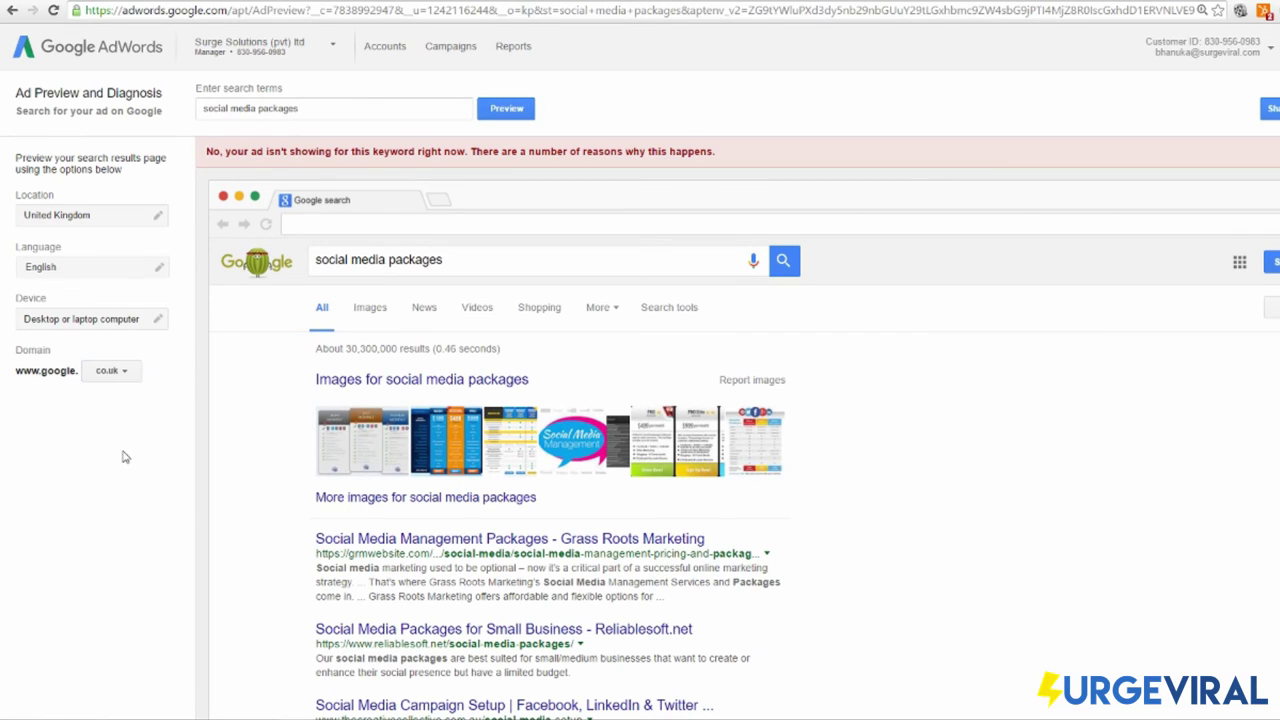
left_click(506, 108)
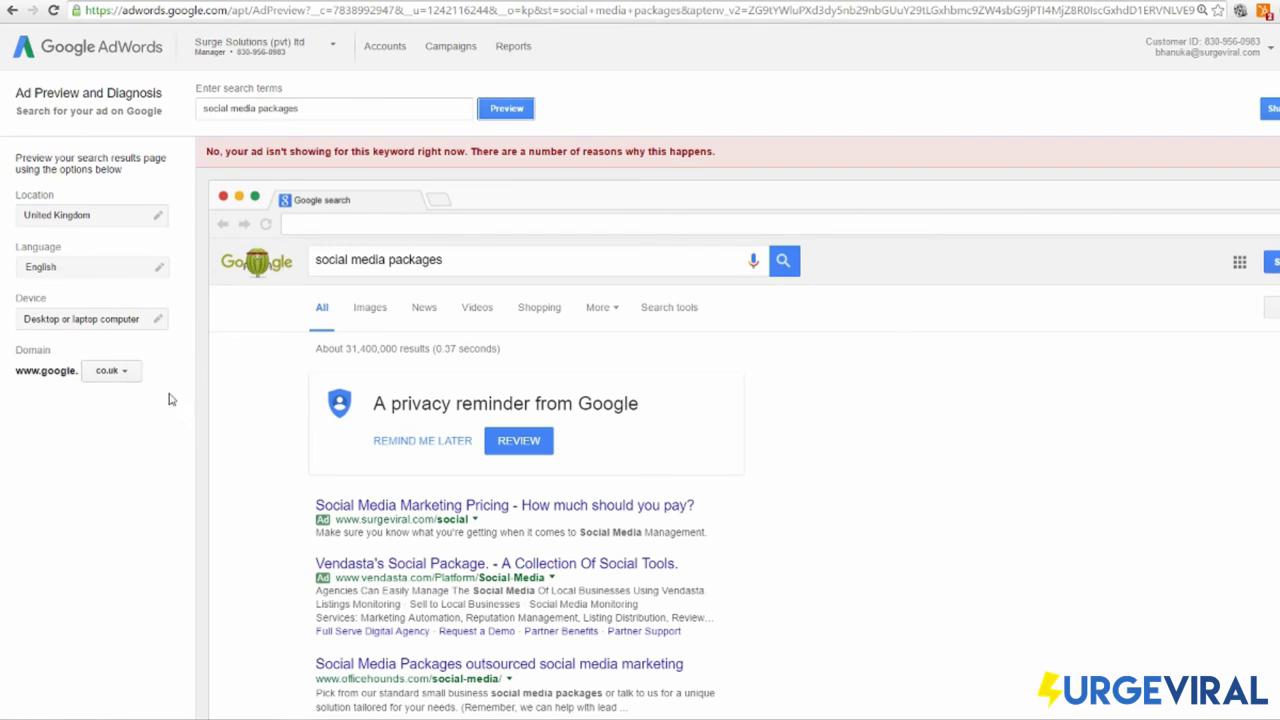